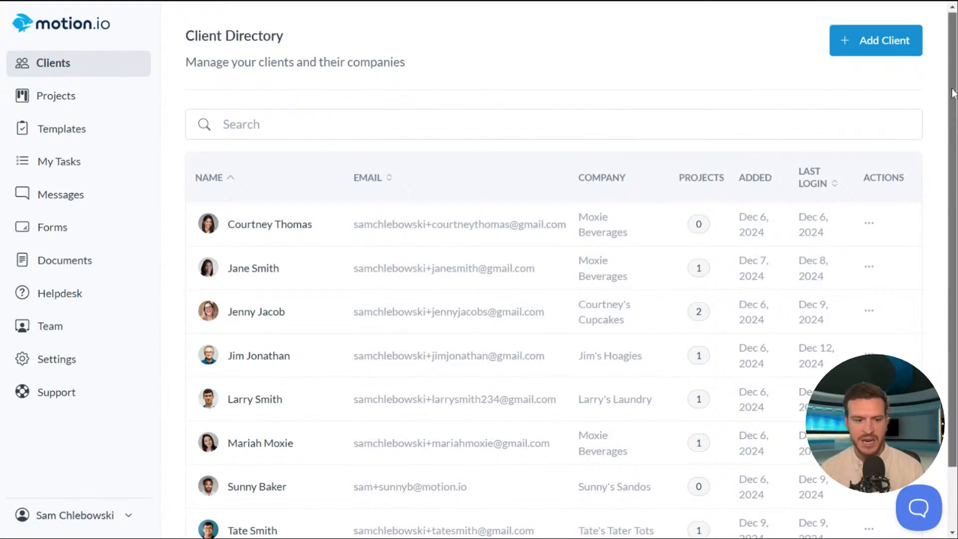
pyautogui.moveTo(954, 91); pyautogui.dragTo(956, 149)
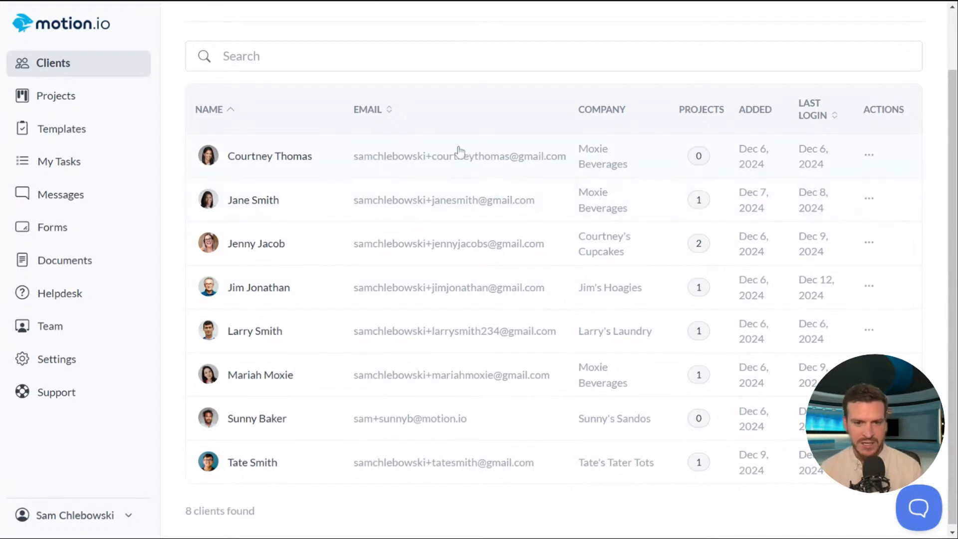
pyautogui.scroll(1, 636, 234)
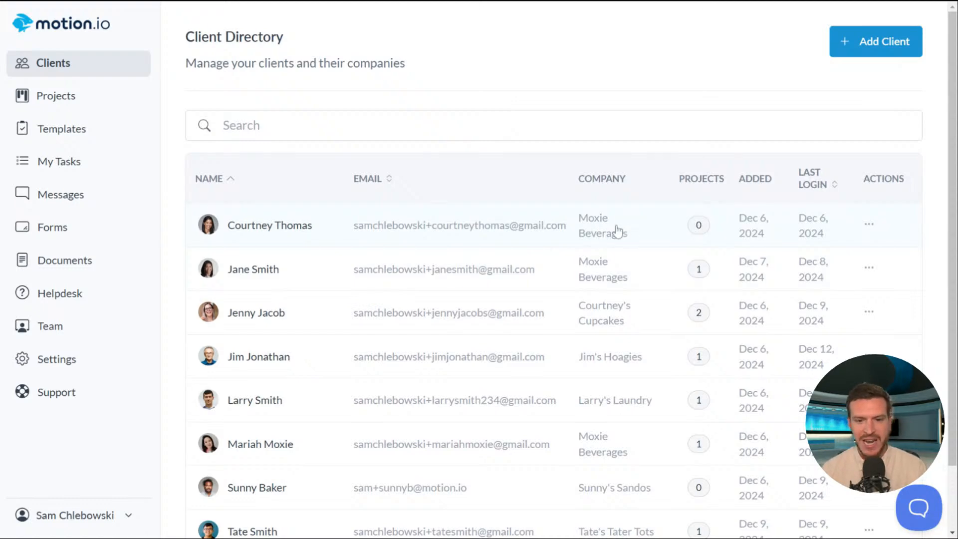
pyautogui.click(862, 52)
pyautogui.click(395, 144)
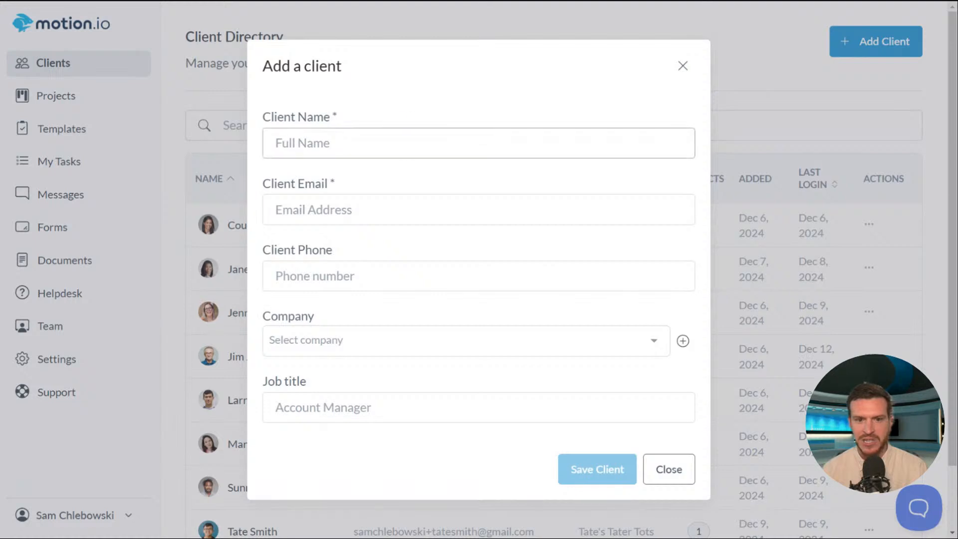
pyautogui.press('Tab')
pyautogui.press('Tab')
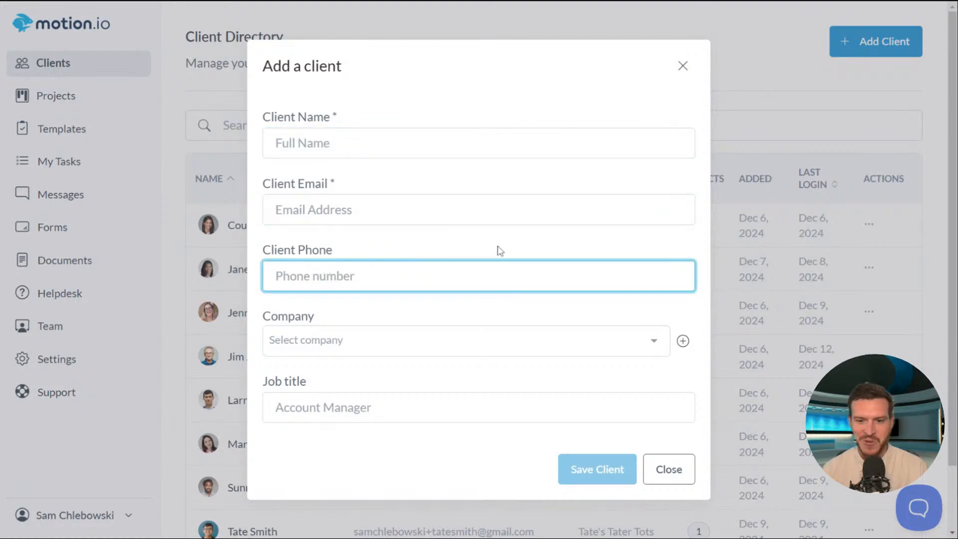
pyautogui.click(492, 340)
pyautogui.click(637, 59)
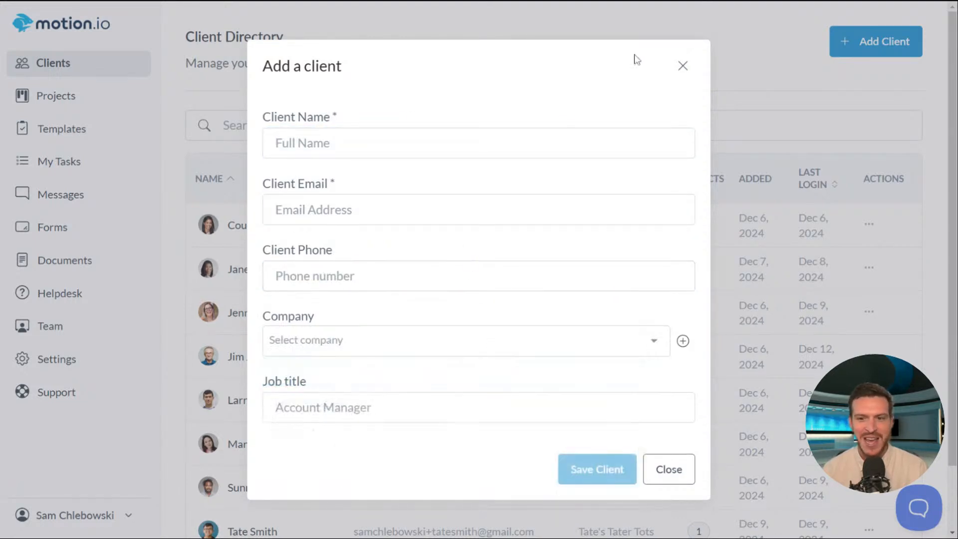
pyautogui.click(682, 65)
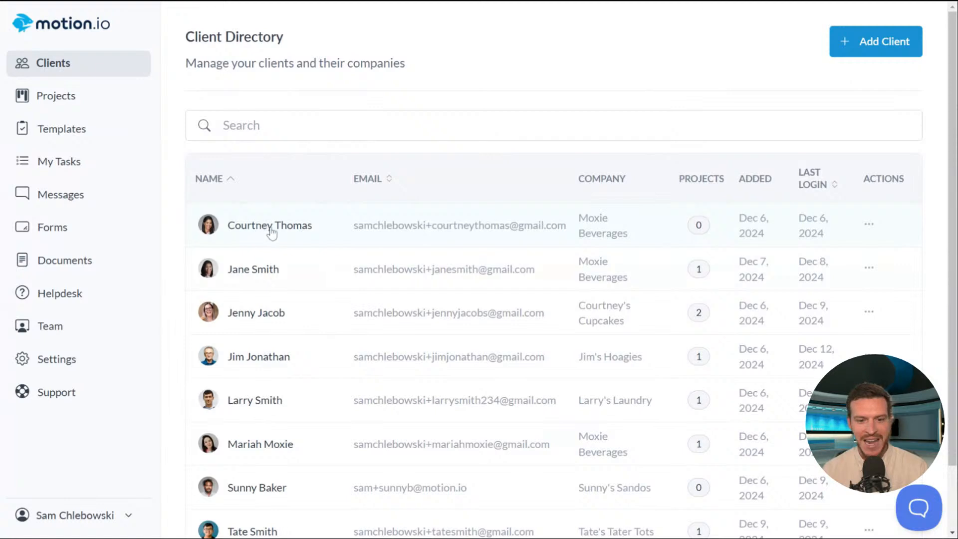
# - Assign the first listed client to the Moxie Beverages project and save the change
pyautogui.click(271, 231)
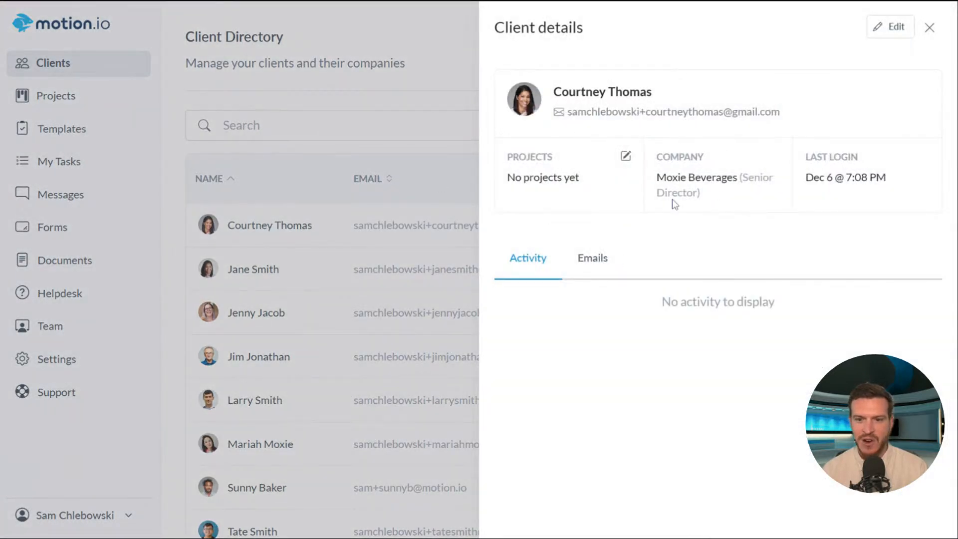
pyautogui.click(627, 157)
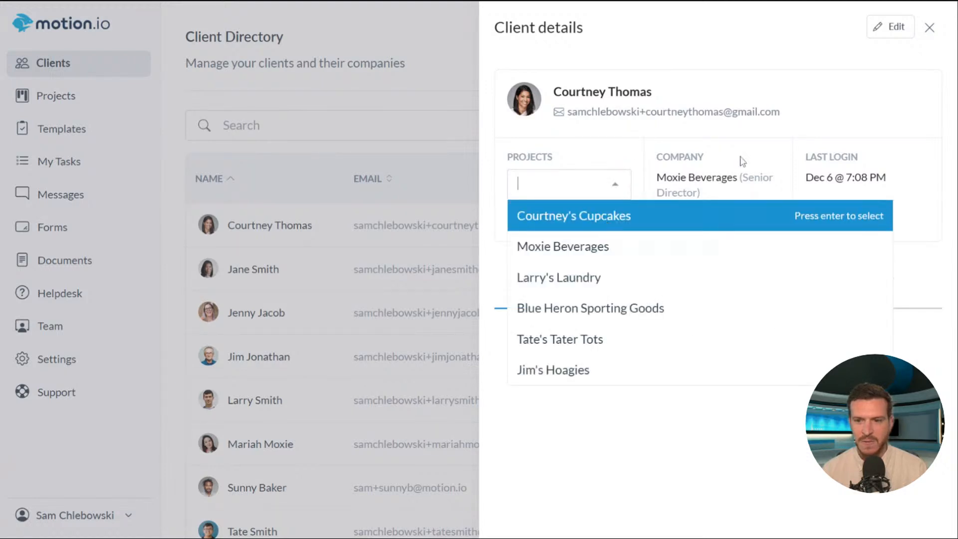
pyautogui.click(814, 117)
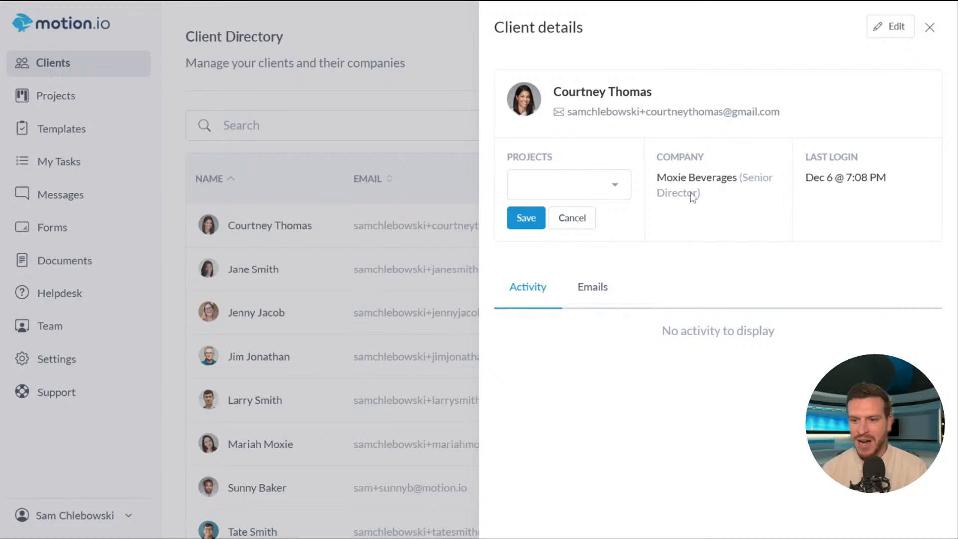
pyautogui.click(589, 188)
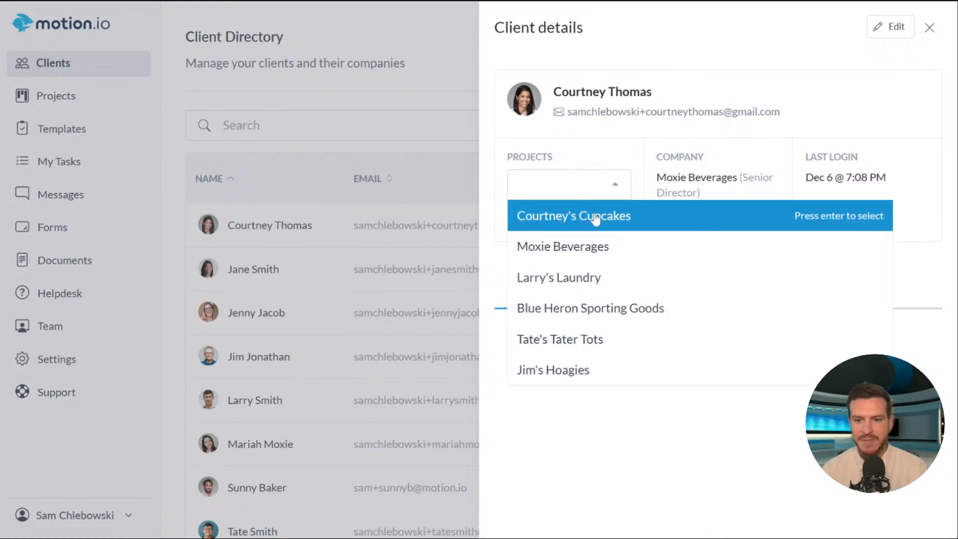
pyautogui.click(584, 258)
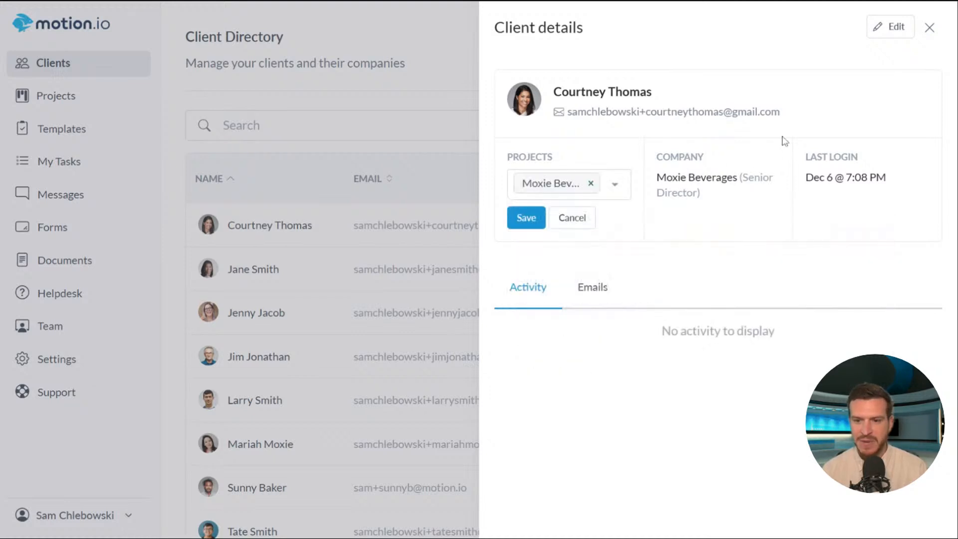
pyautogui.click(516, 221)
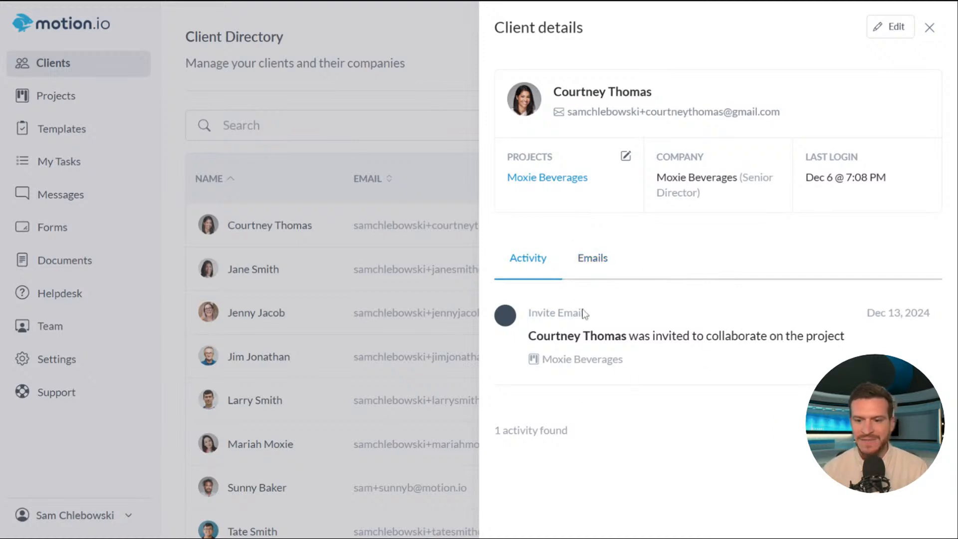
# - Review this client's email history, including the Moxie Beverages task reminders, then close the details
pyautogui.click(597, 265)
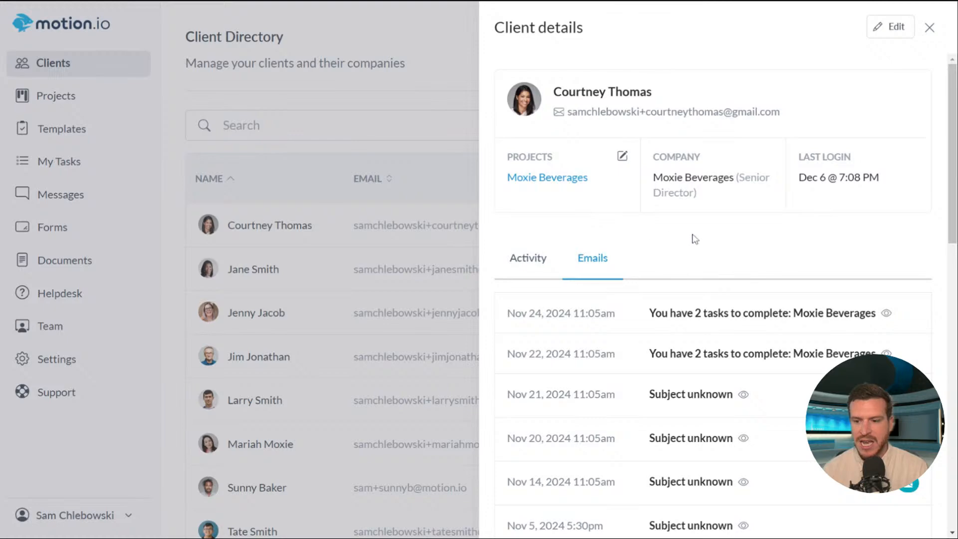
pyautogui.scroll(-5, 744, 274)
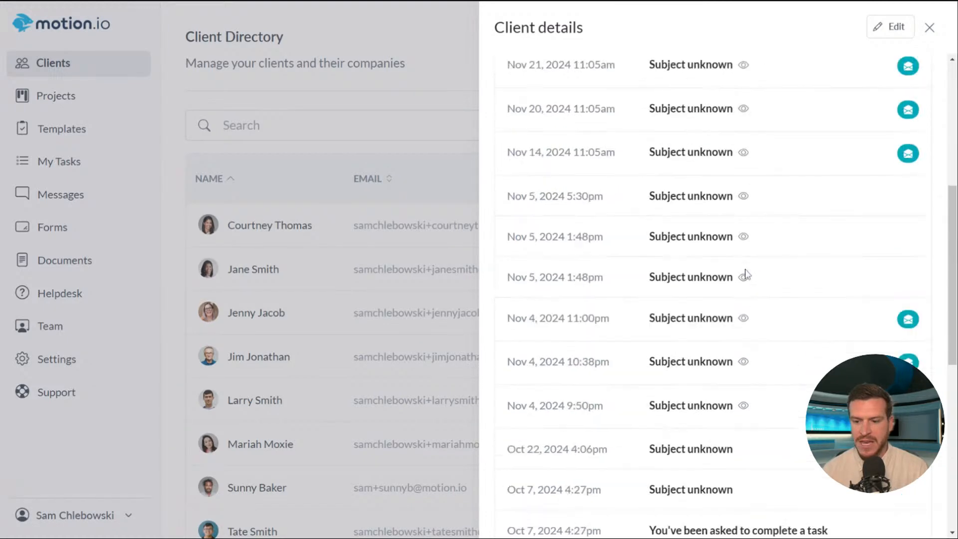
pyautogui.scroll(5, 745, 275)
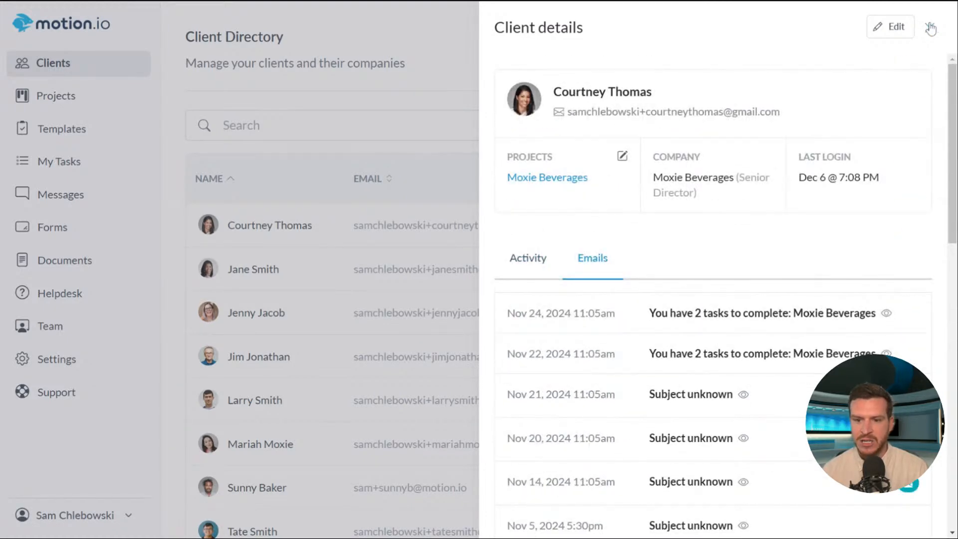
pyautogui.click(930, 27)
# - Open the second client's email history and preview, then collapse, the client portal invitation email
pyautogui.click(242, 274)
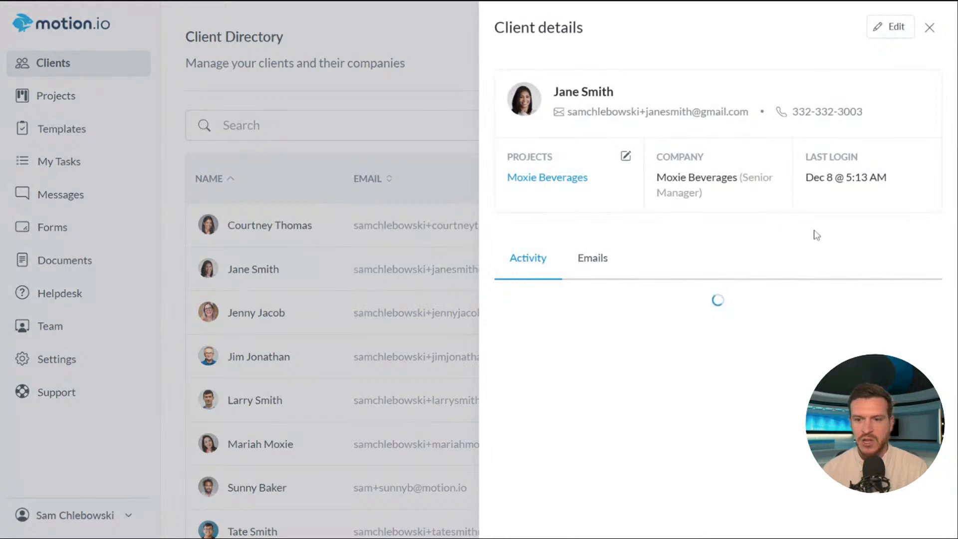
pyautogui.click(590, 257)
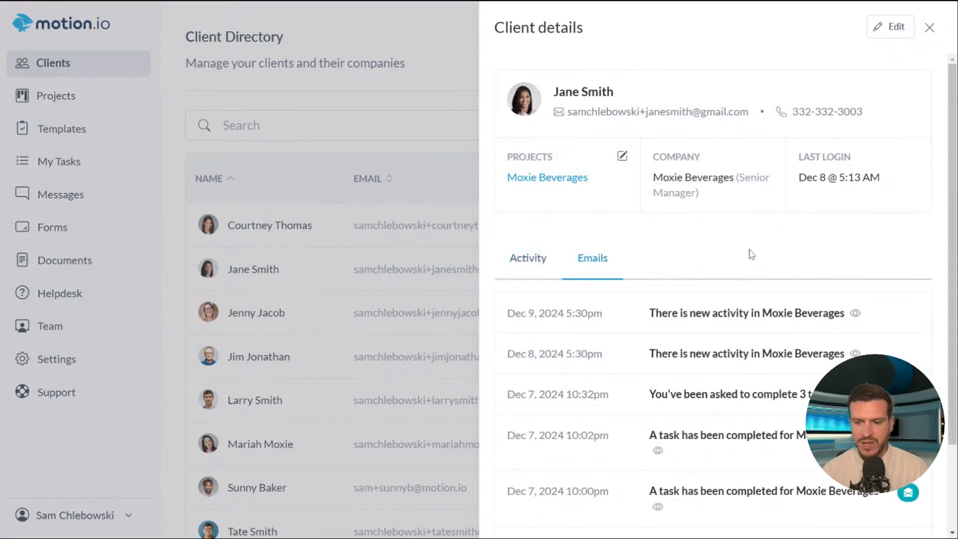
pyautogui.scroll(-3, 652, 288)
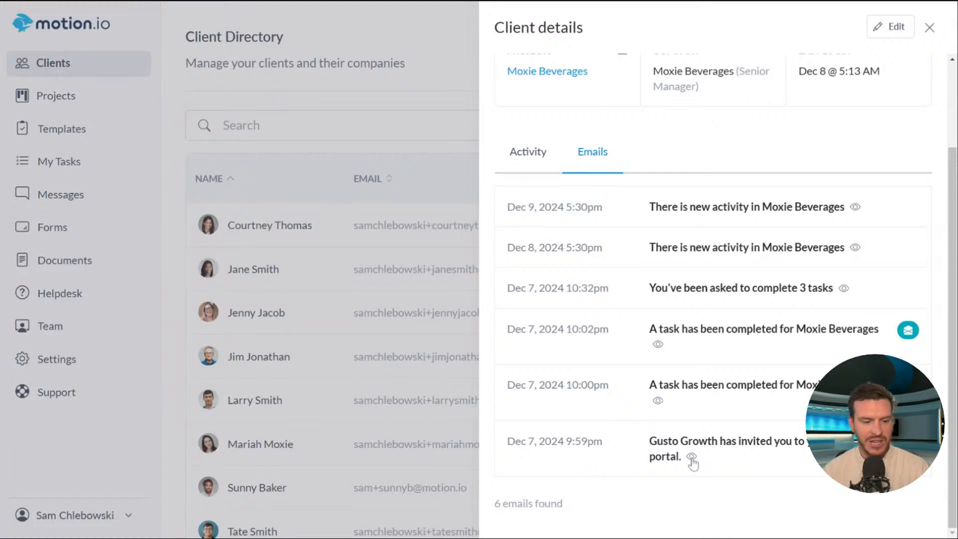
pyautogui.click(692, 458)
pyautogui.scroll(-8, 841, 299)
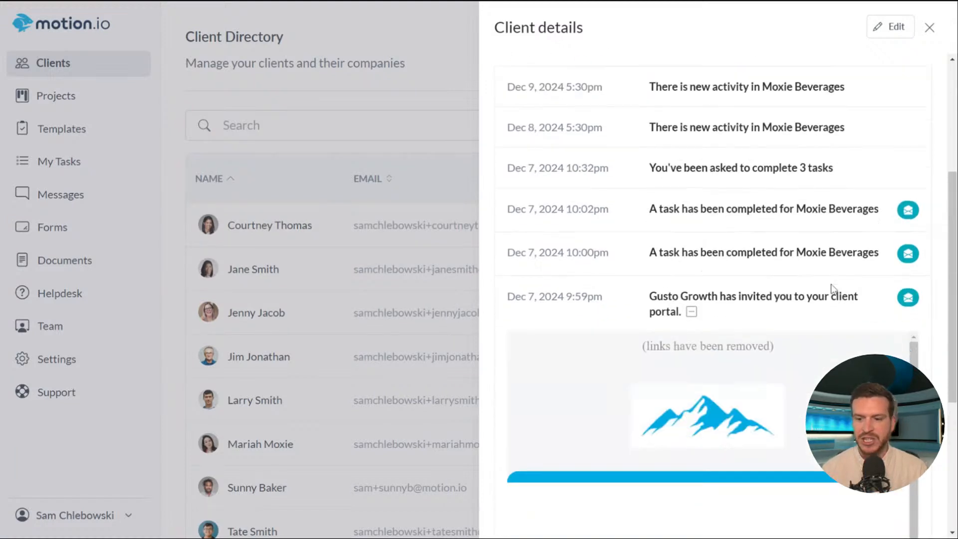
pyautogui.scroll(-3, 916, 250)
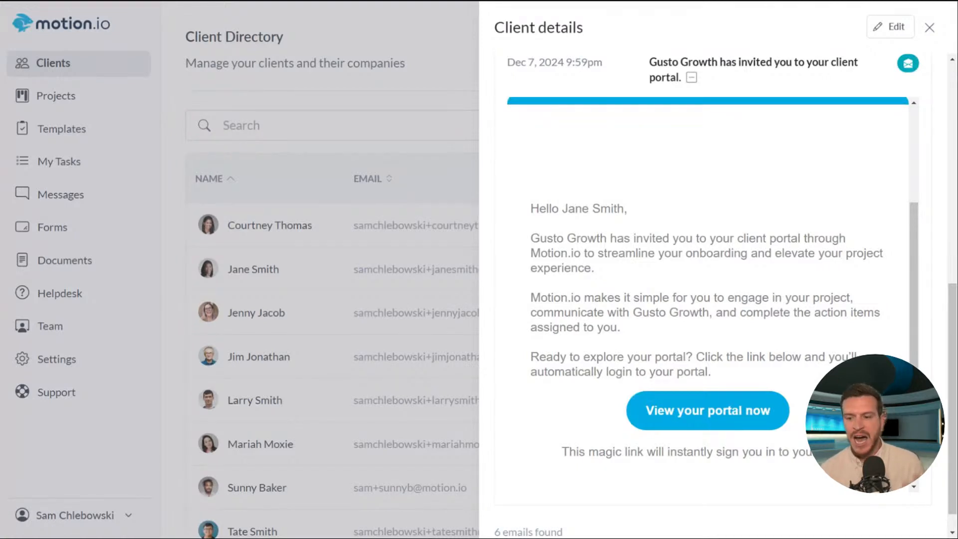
pyautogui.scroll(-1, 889, 300)
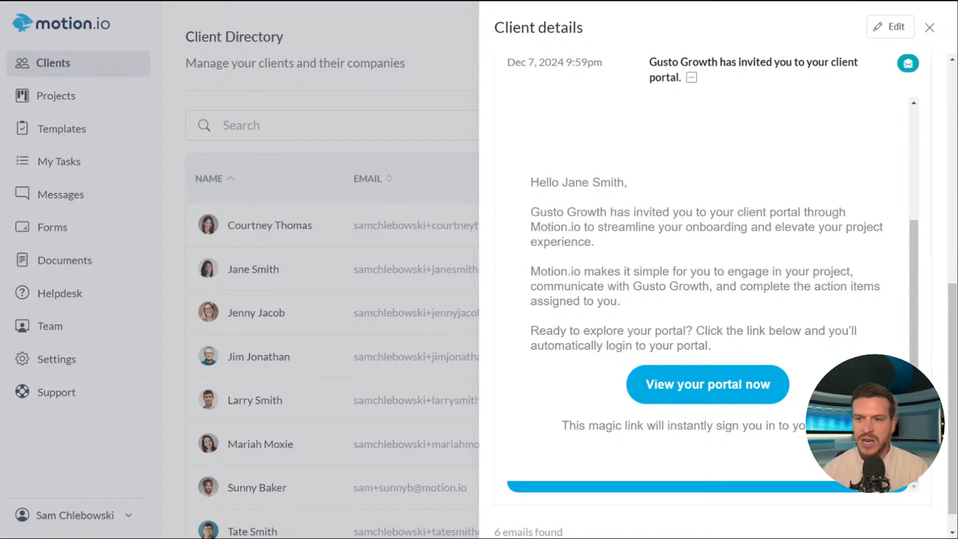
pyautogui.click(692, 78)
# - Browse the rest of the email history and expand the 'You've been asked to complete 3 tasks' message
pyautogui.scroll(4, 779, 227)
pyautogui.scroll(-4, 825, 220)
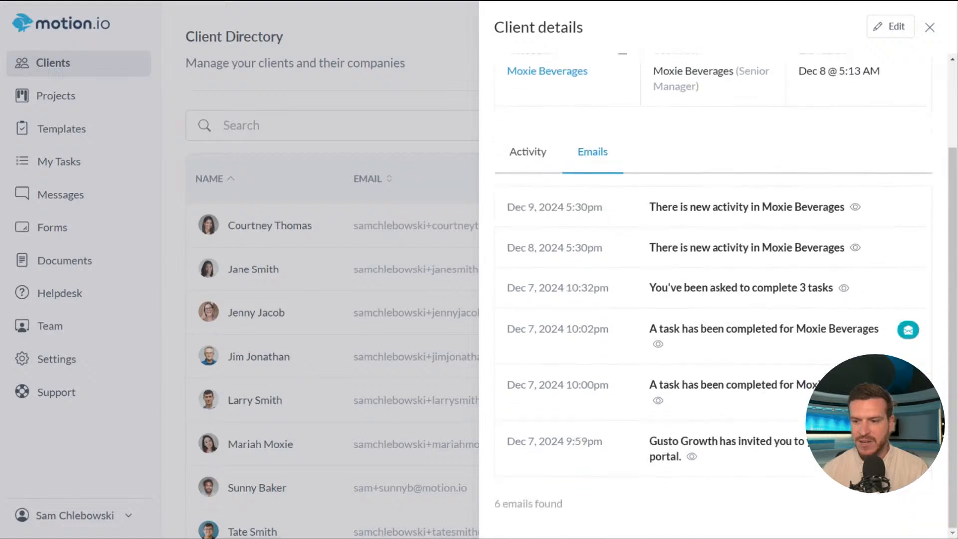
pyautogui.moveTo(910, 333)
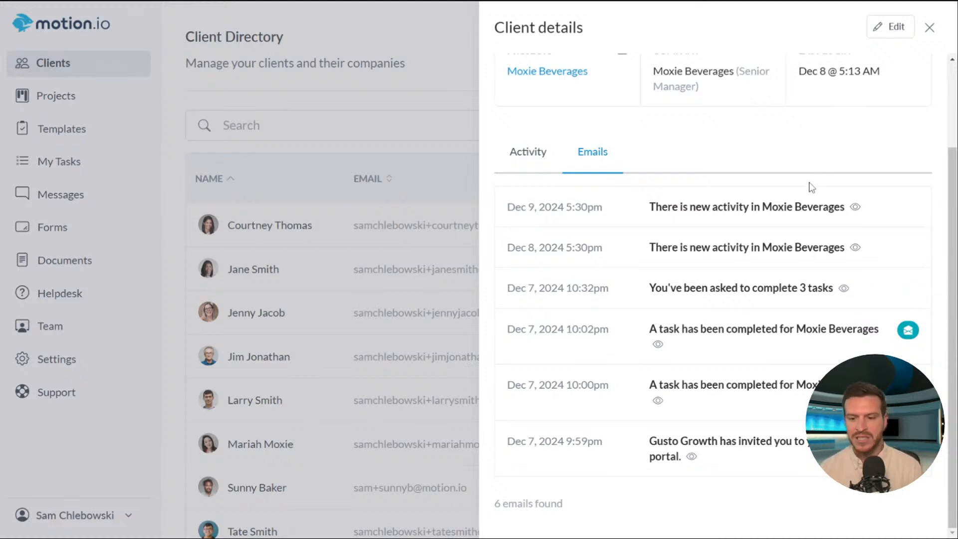
pyautogui.scroll(3, 793, 210)
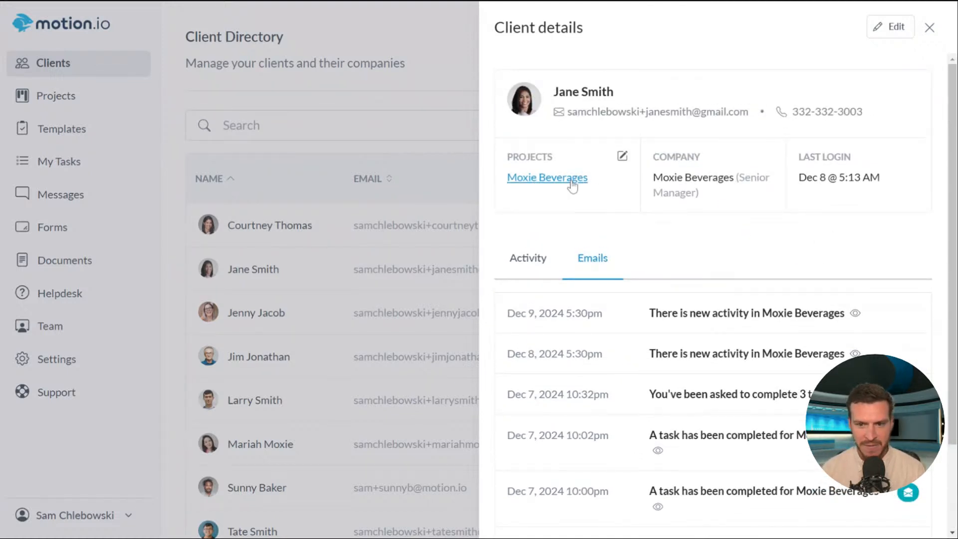
pyautogui.scroll(-2, 861, 226)
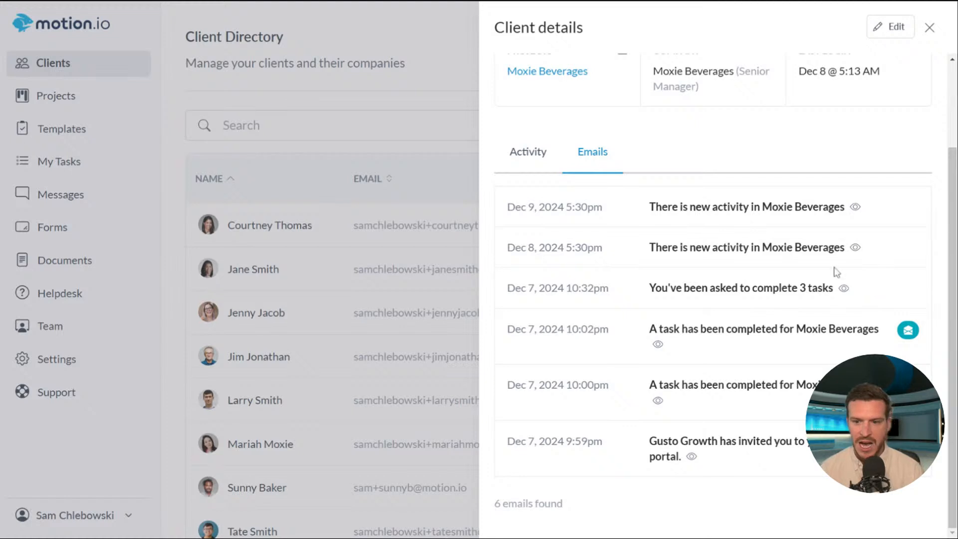
pyautogui.scroll(2, 779, 309)
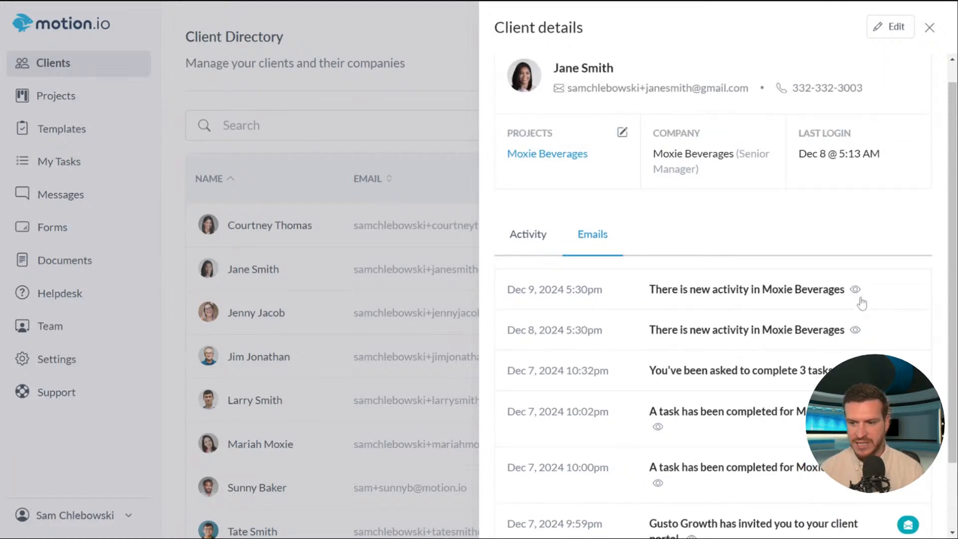
pyautogui.click(843, 352)
pyautogui.scroll(-10, 855, 297)
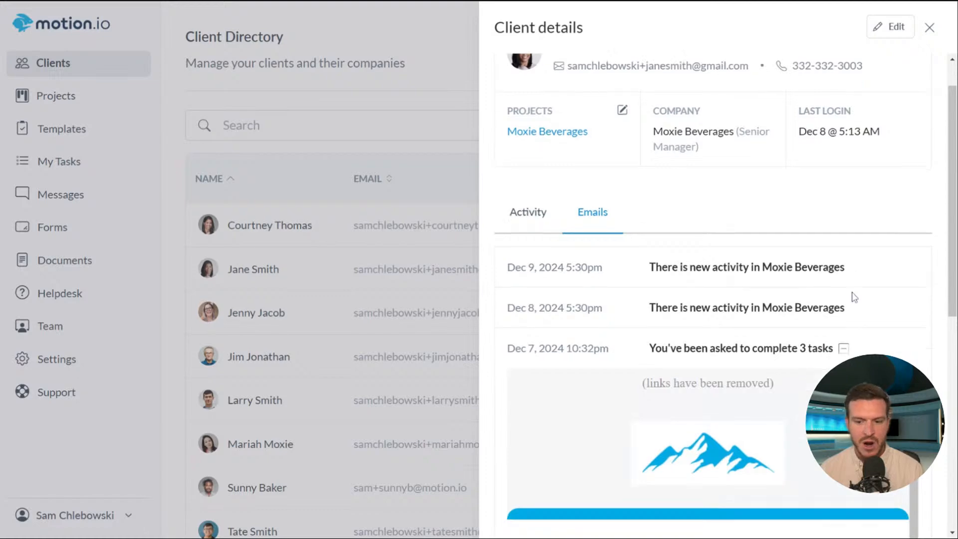
pyautogui.scroll(8, 860, 226)
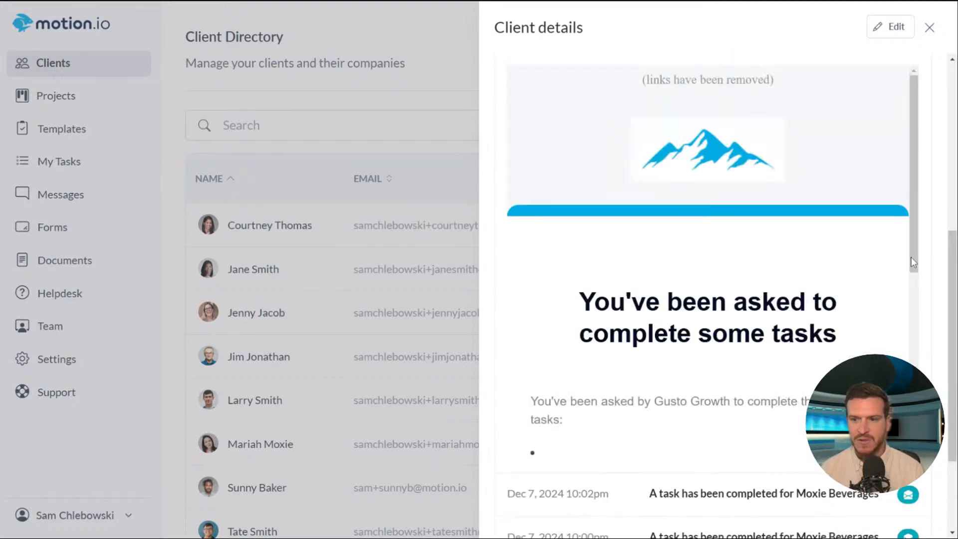
pyautogui.scroll(2, 928, 265)
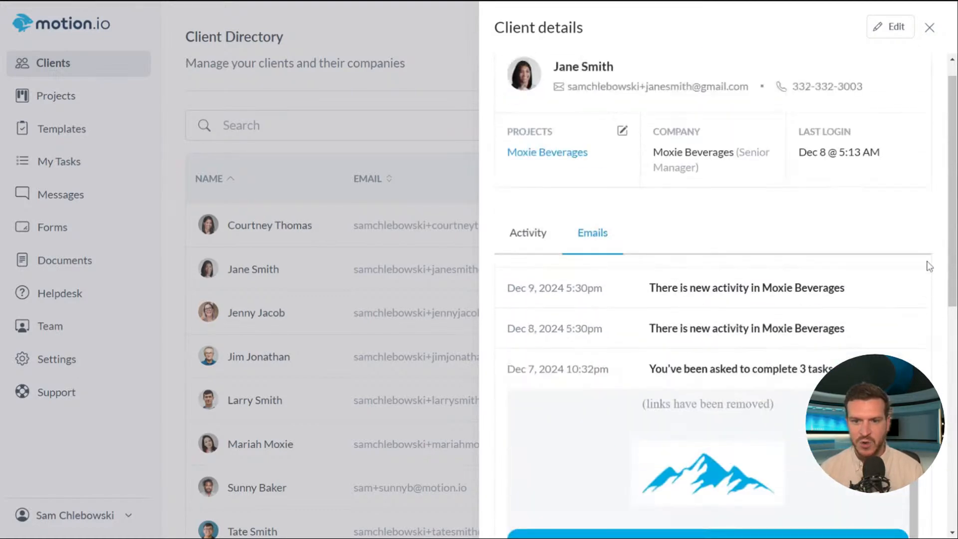
# - Scroll through the Moxie Beverages project's task list, then return to the Client Directory
pyautogui.click(551, 155)
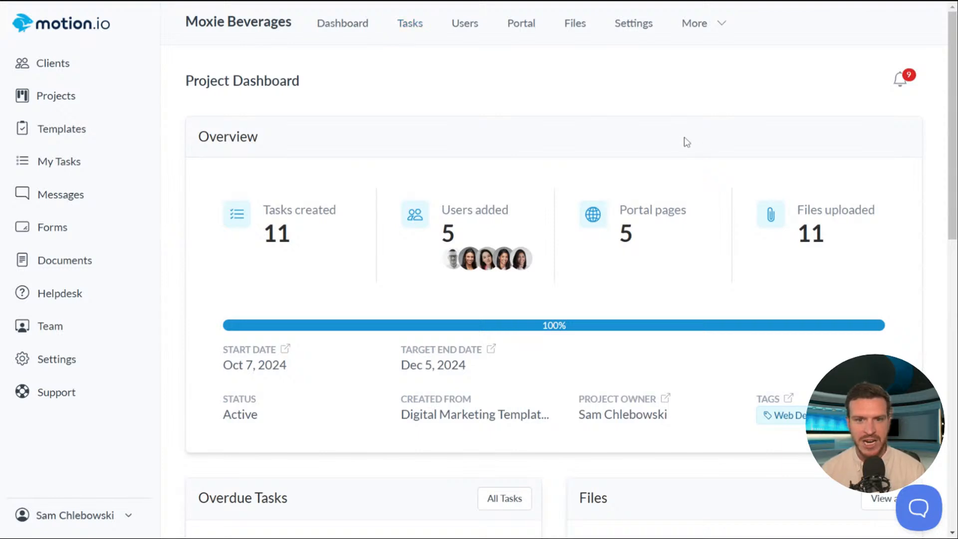
pyautogui.click(410, 23)
pyautogui.scroll(-7, 631, 126)
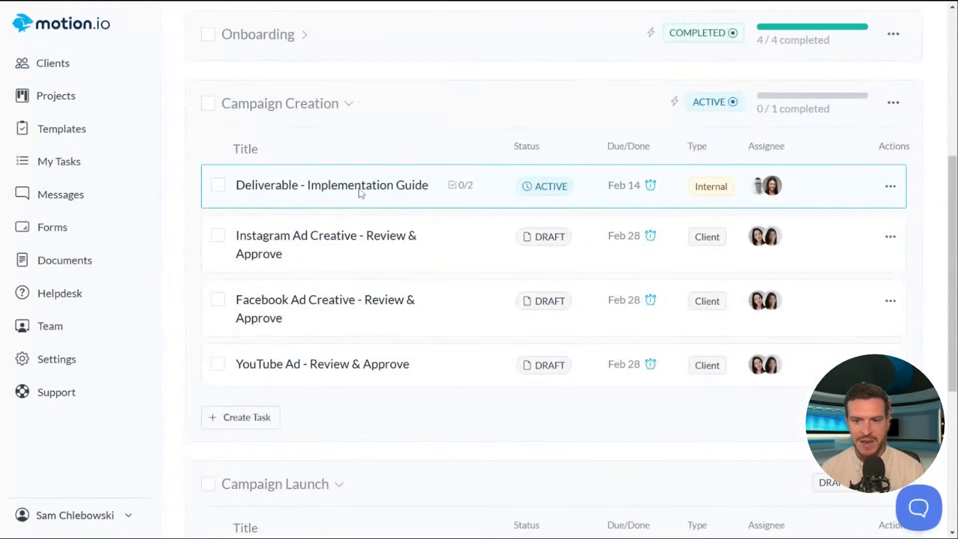
pyautogui.scroll(2, 432, 190)
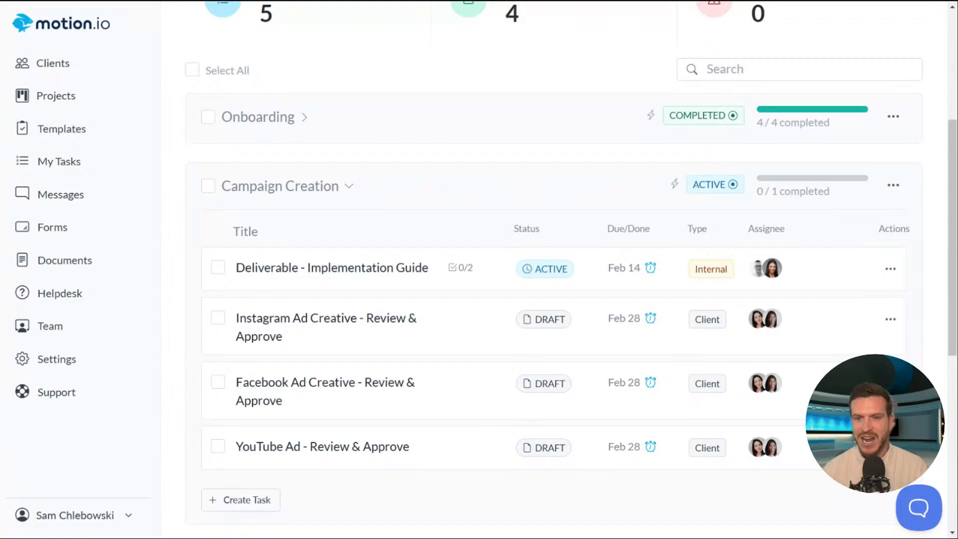
pyautogui.click(53, 63)
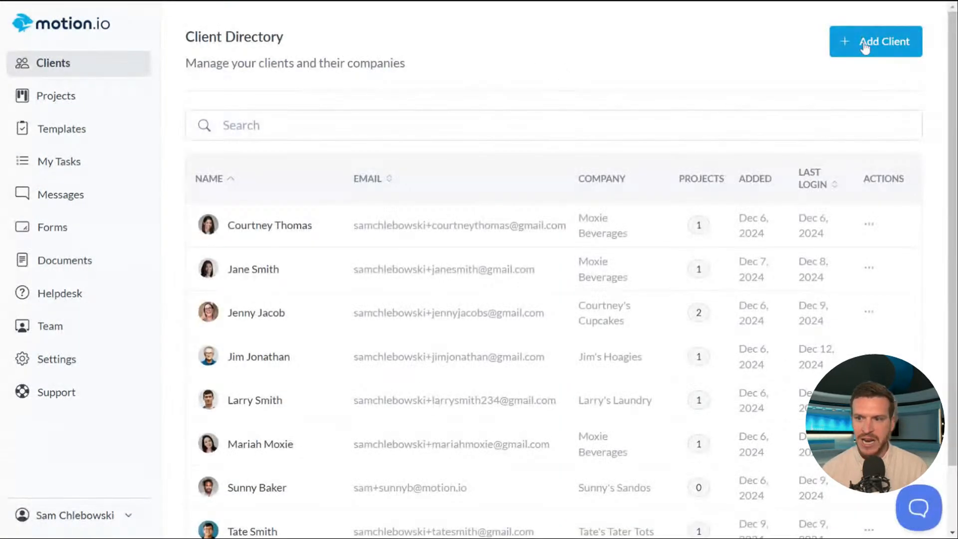
# - Start a new client and enter the test client's name, e-mail address and phone number
pyautogui.click(864, 45)
pyautogui.click(449, 278)
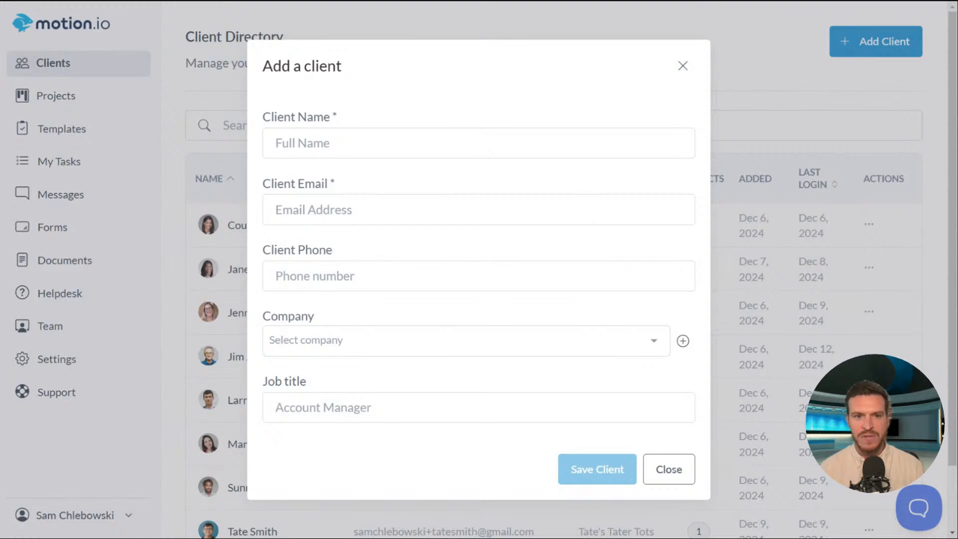
pyautogui.click(533, 138)
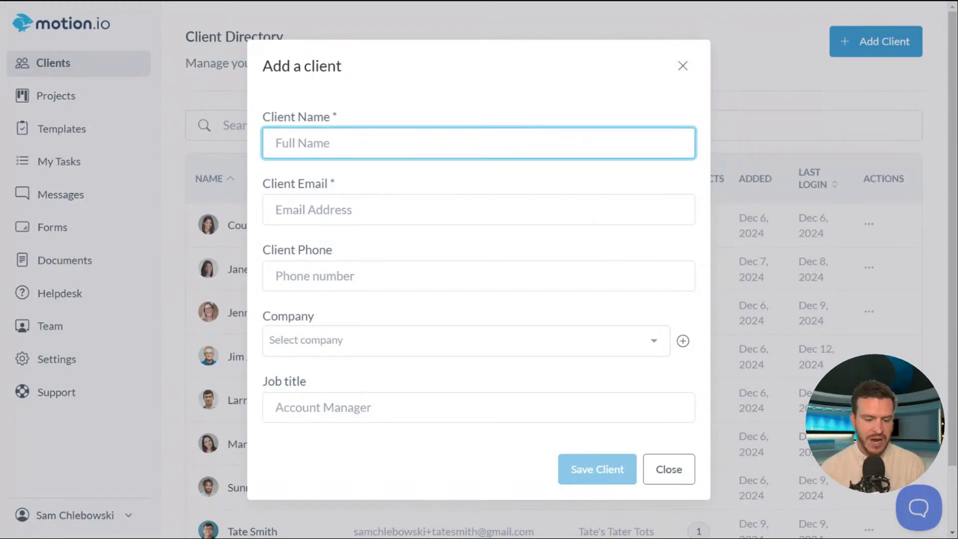
pyautogui.write('Sam ')
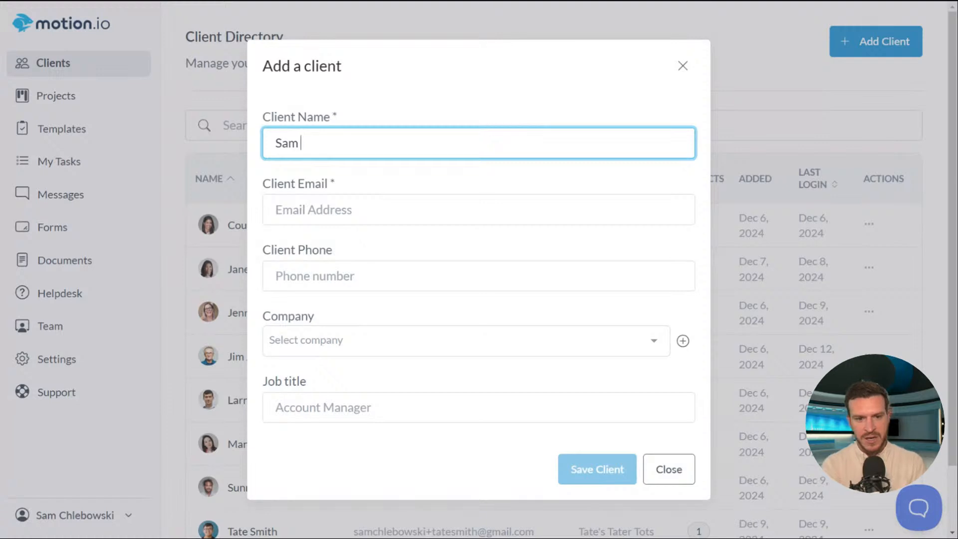
pyautogui.write('Test')
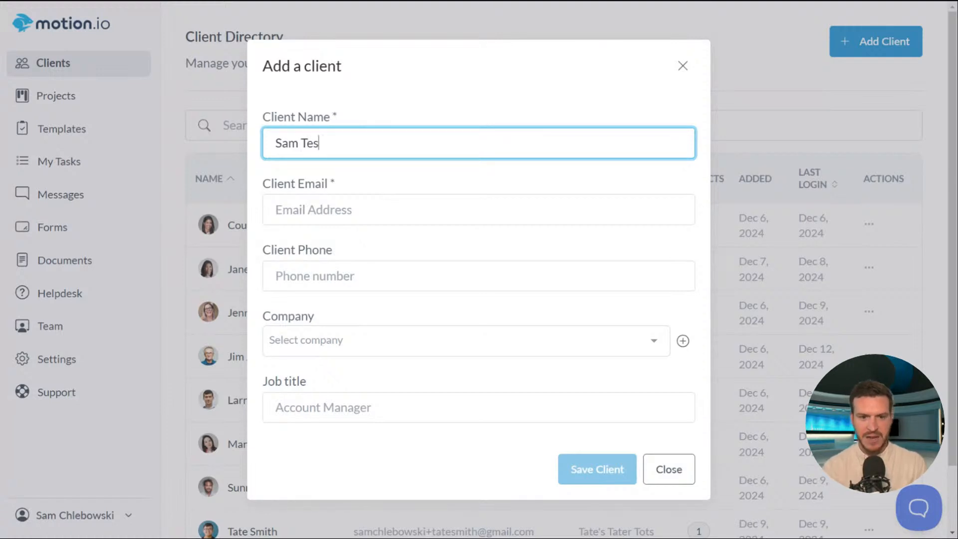
pyautogui.click(367, 222)
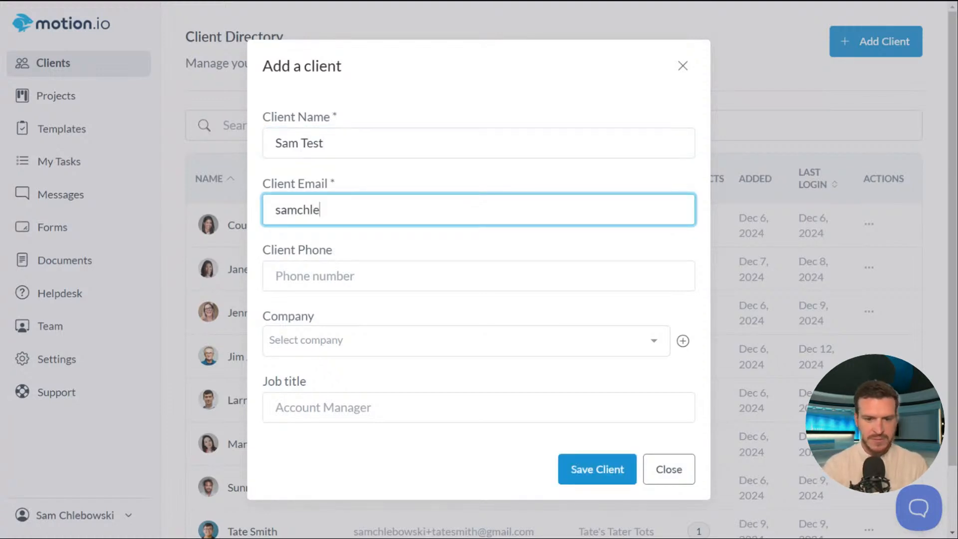
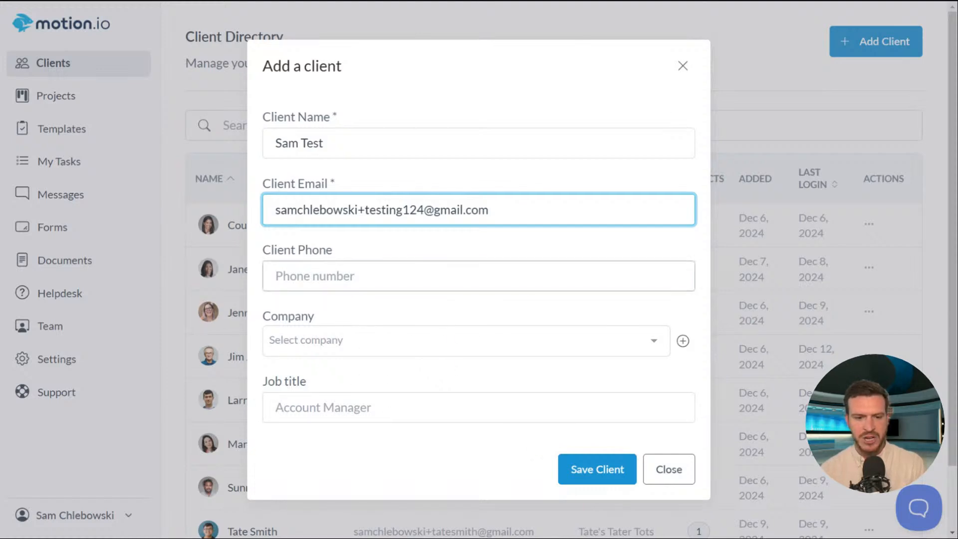
pyautogui.click(478, 277)
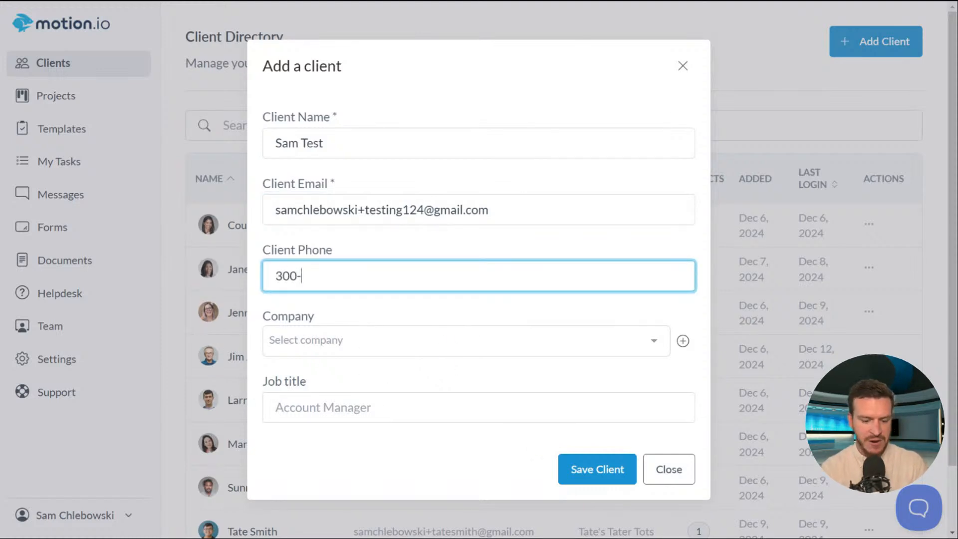
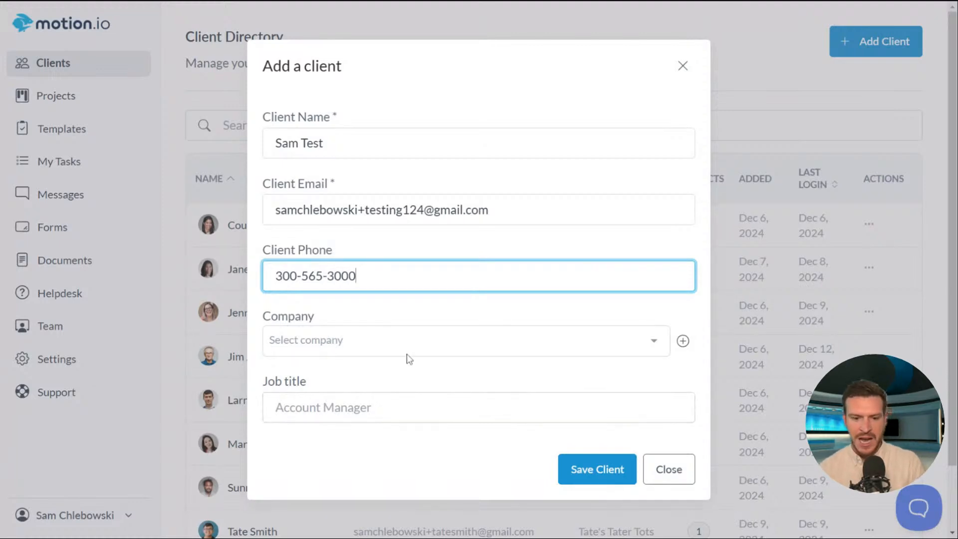
# - Create the new company 'Test Company', set job title 'Owner', and save the client
pyautogui.click(411, 333)
pyautogui.click(407, 319)
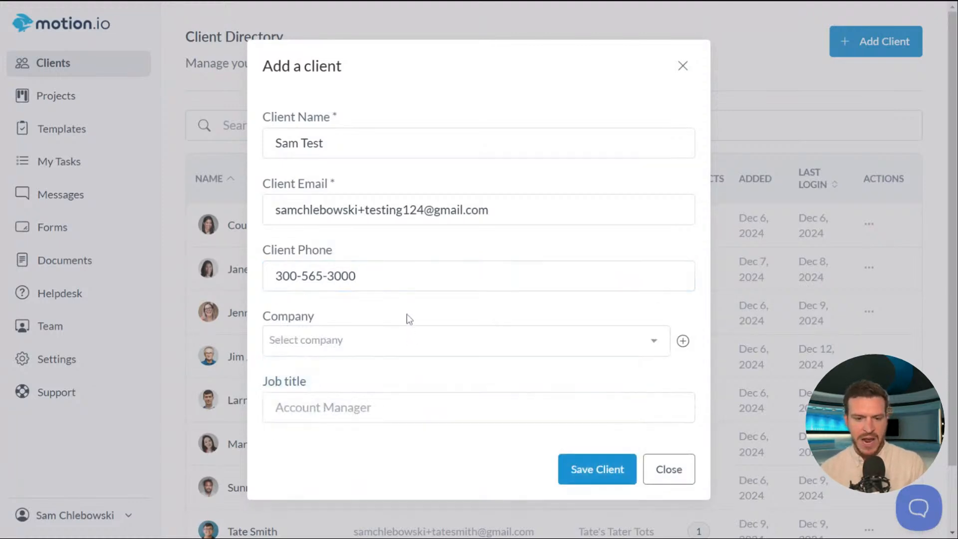
pyautogui.click(424, 340)
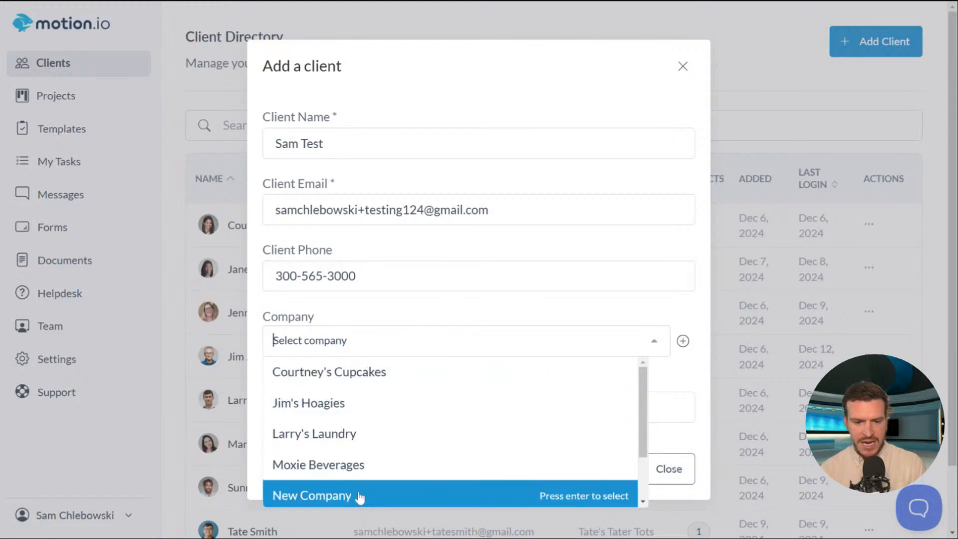
pyautogui.scroll(-2, 640, 444)
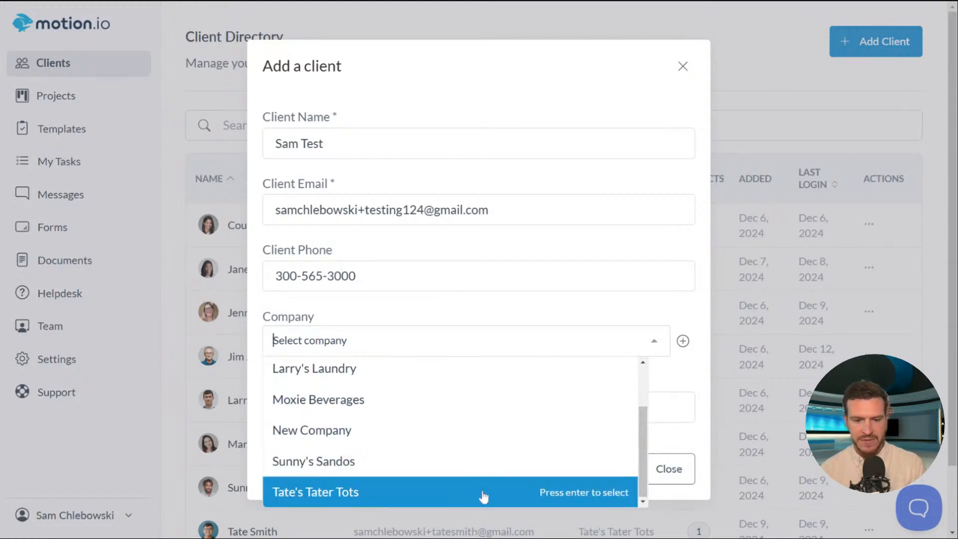
pyautogui.click(407, 306)
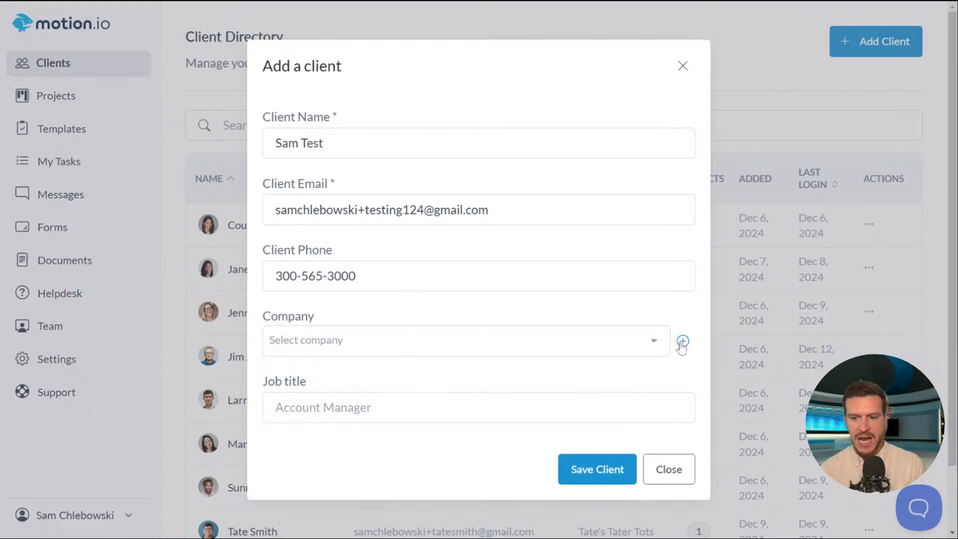
pyautogui.click(682, 342)
pyautogui.click(440, 343)
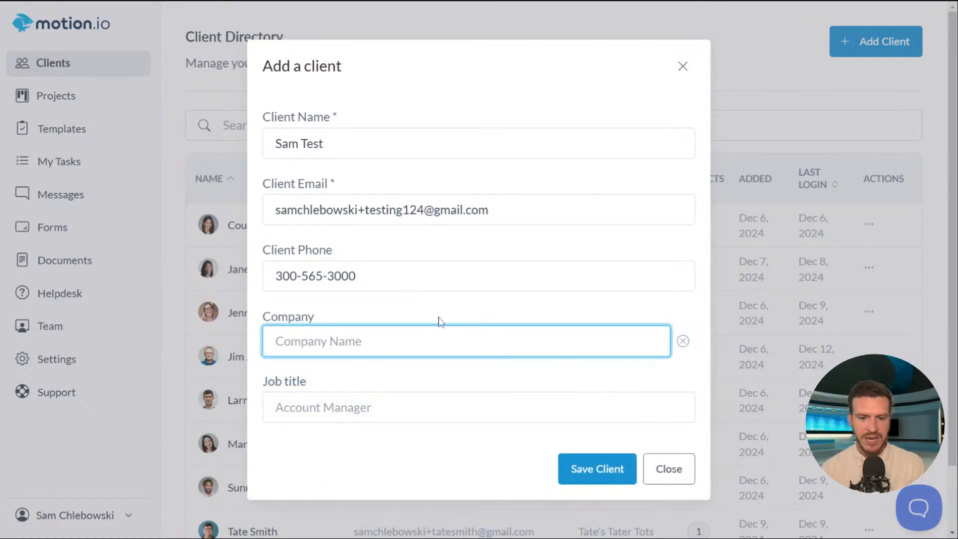
pyautogui.write('Test Company')
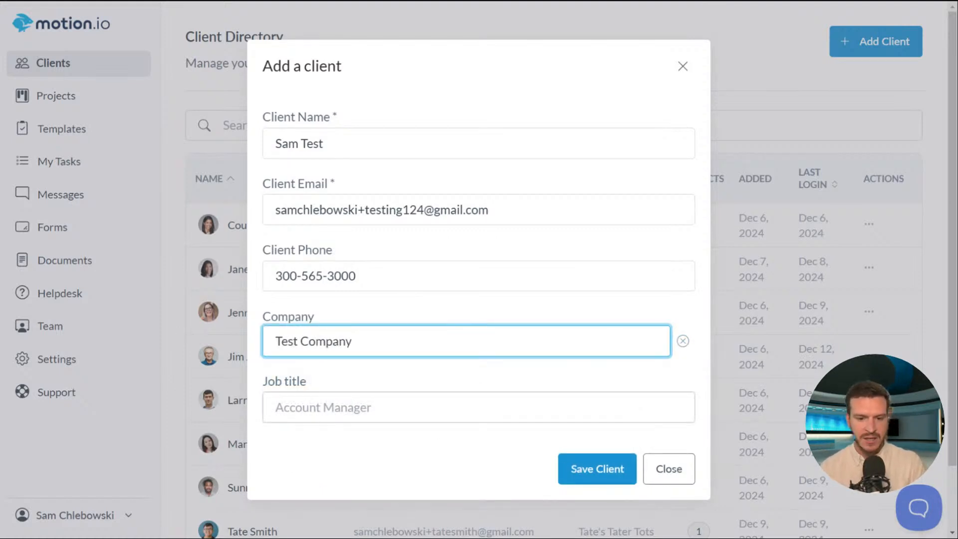
pyautogui.press('Tab')
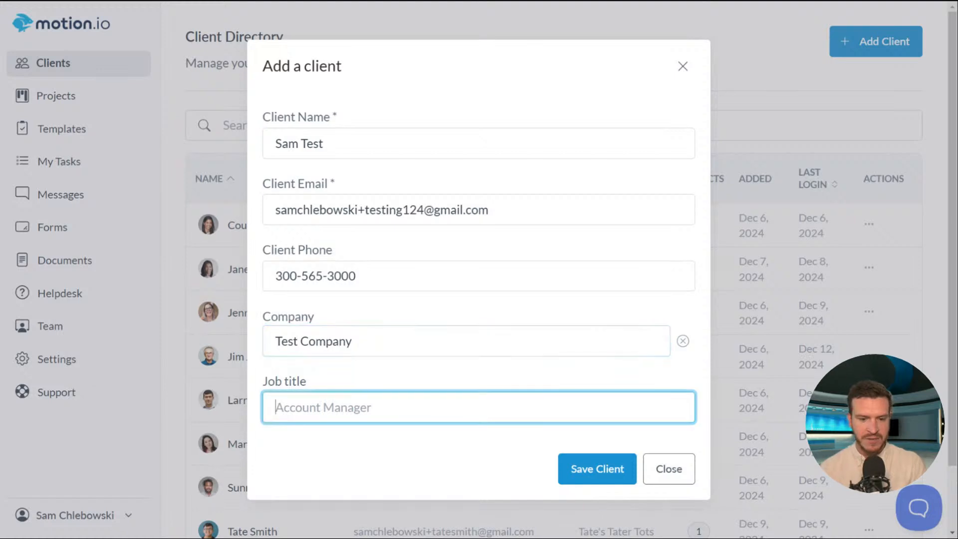
pyautogui.write('Owner')
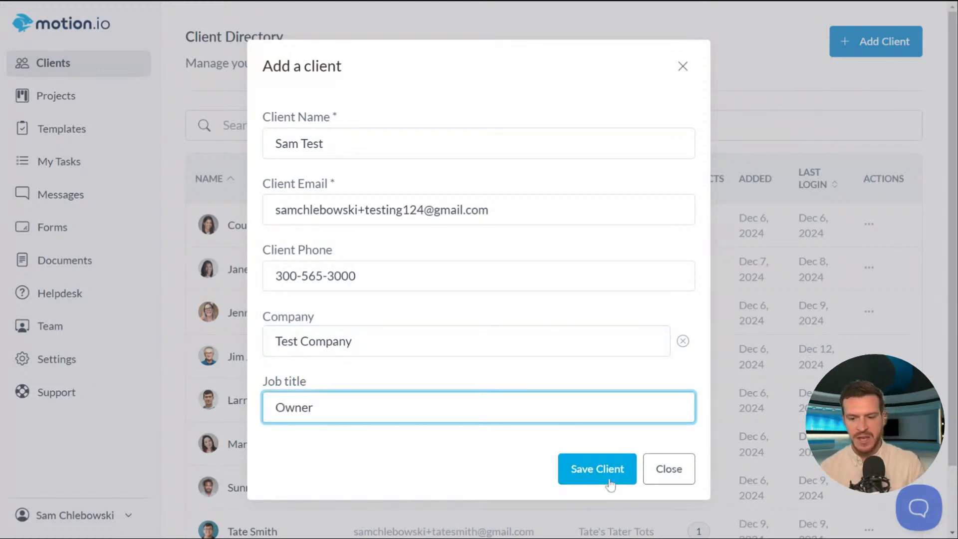
pyautogui.click(608, 480)
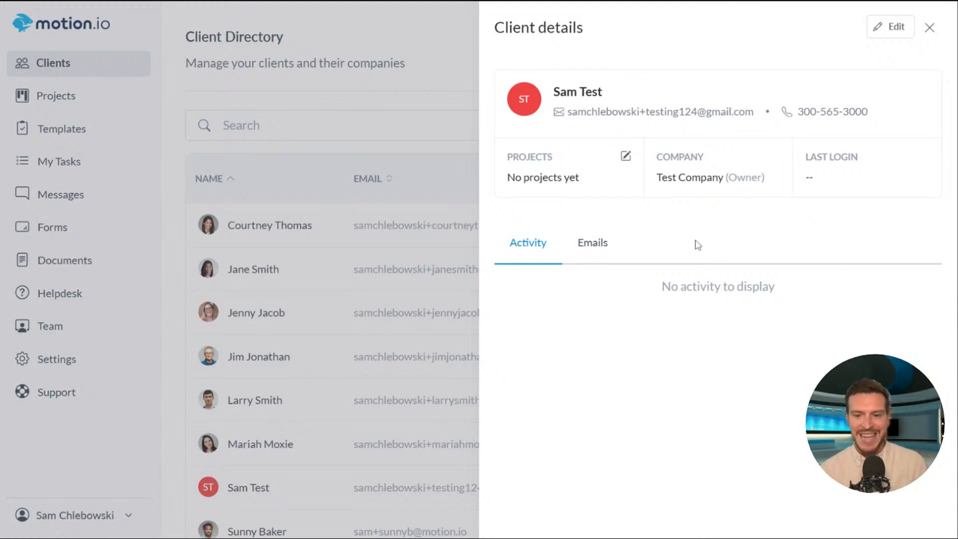
# - Open the test client's project picker without choosing one, then check the Emails and Activity tabs
pyautogui.click(626, 157)
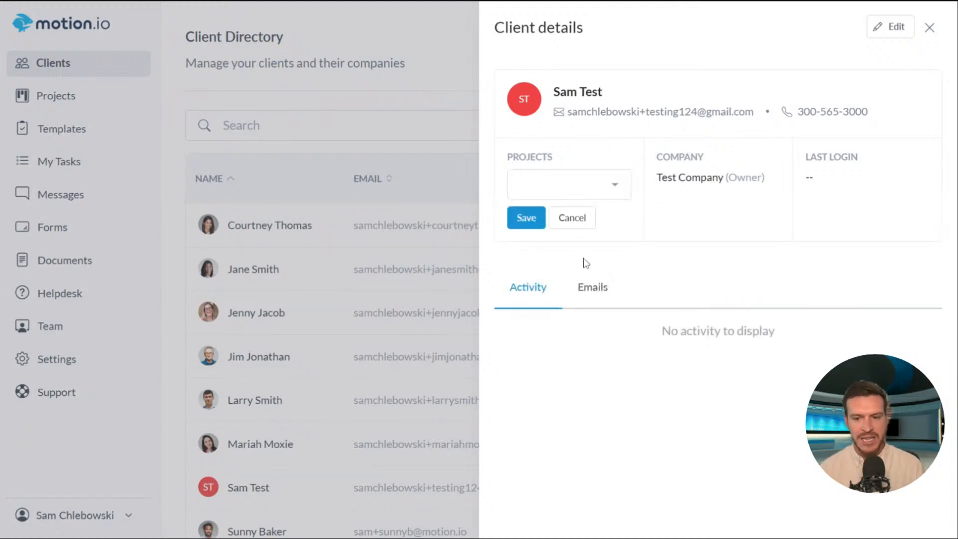
pyautogui.click(569, 189)
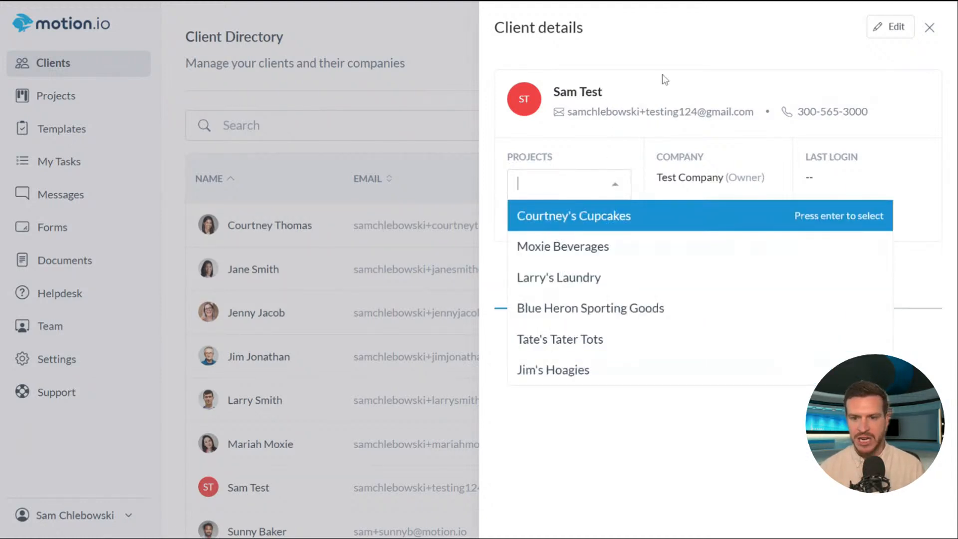
pyautogui.click(673, 59)
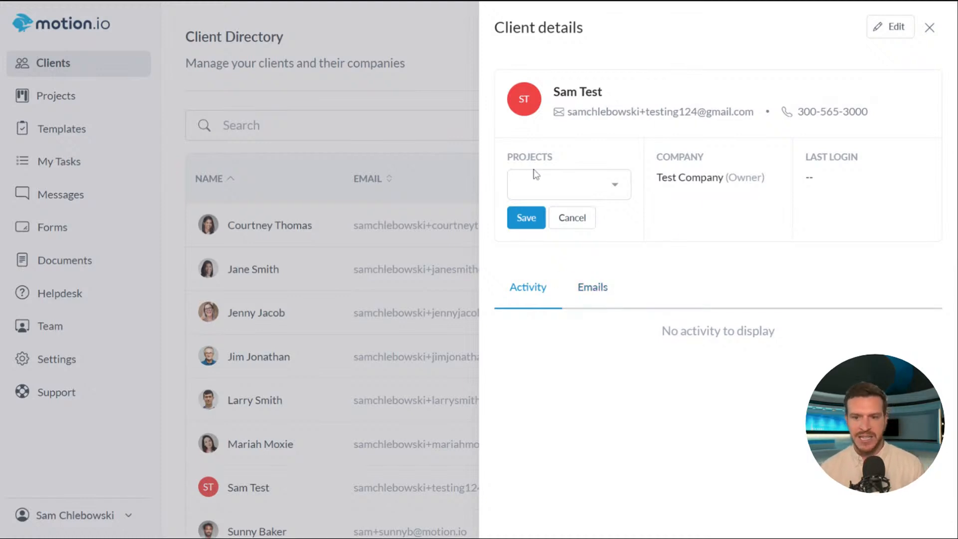
pyautogui.click(578, 289)
pyautogui.click(514, 295)
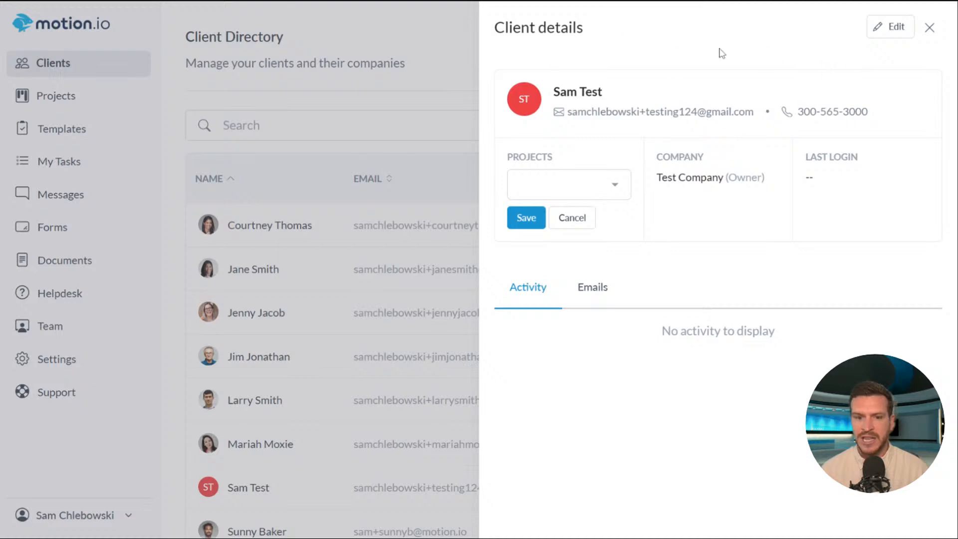
# - Change the test client's company from Test Company to Moxie Beverages and save the edit
pyautogui.click(879, 35)
pyautogui.click(502, 349)
pyautogui.scroll(-2, 408, 430)
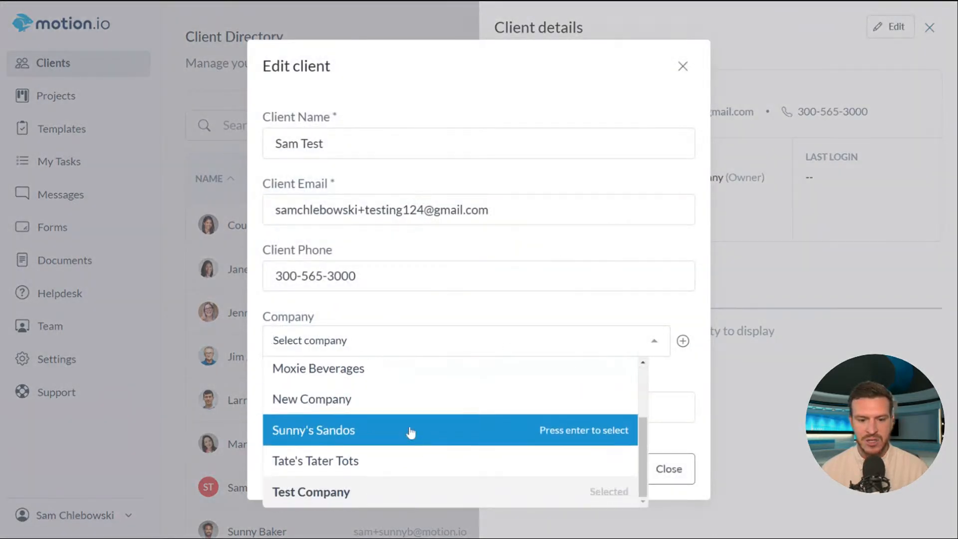
pyautogui.click(364, 369)
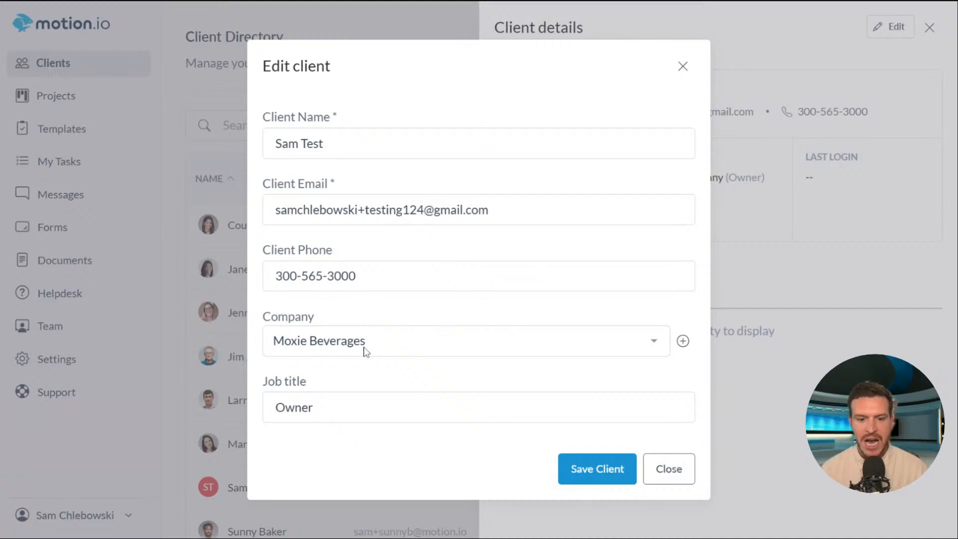
pyautogui.click(575, 472)
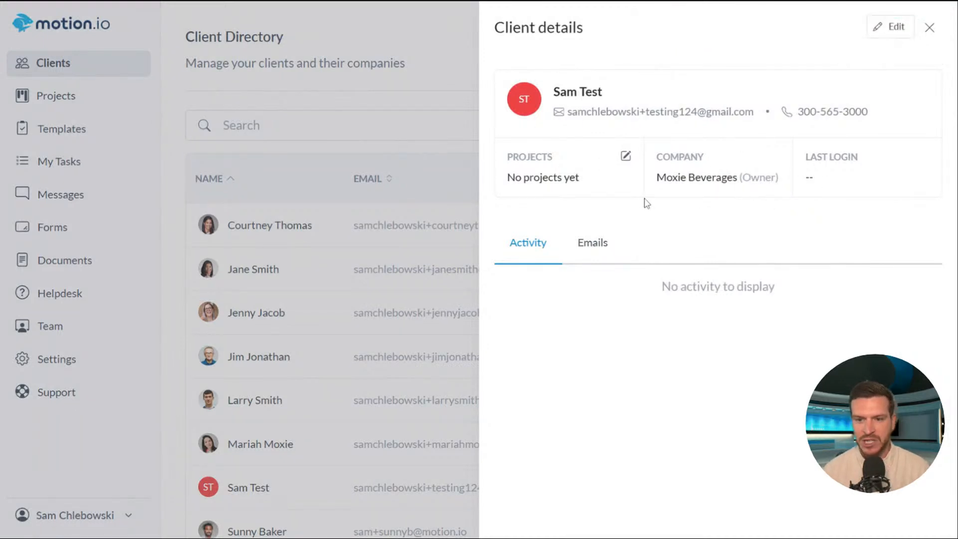
# - Link the test client to the Moxie Beverages project and save it
pyautogui.click(626, 157)
pyautogui.click(570, 191)
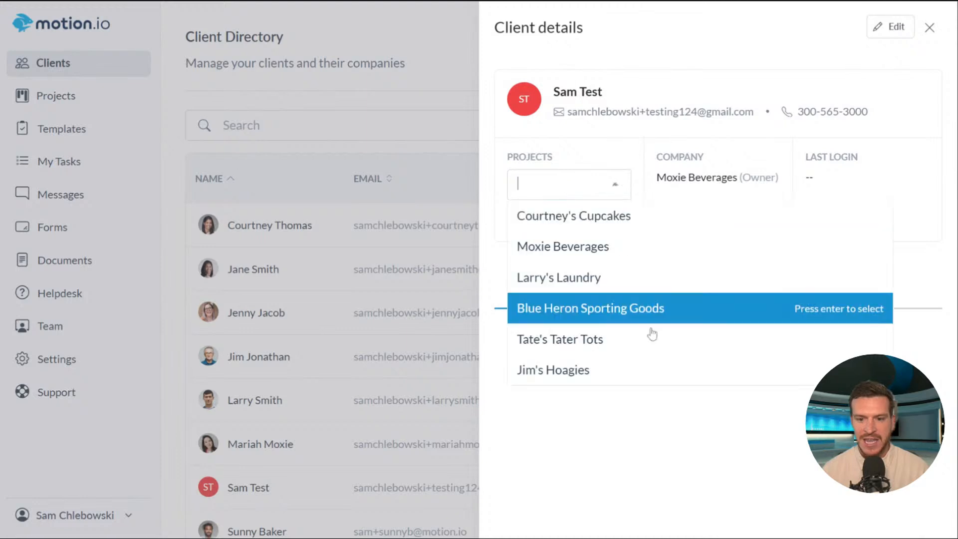
pyautogui.click(617, 254)
pyautogui.press('Return')
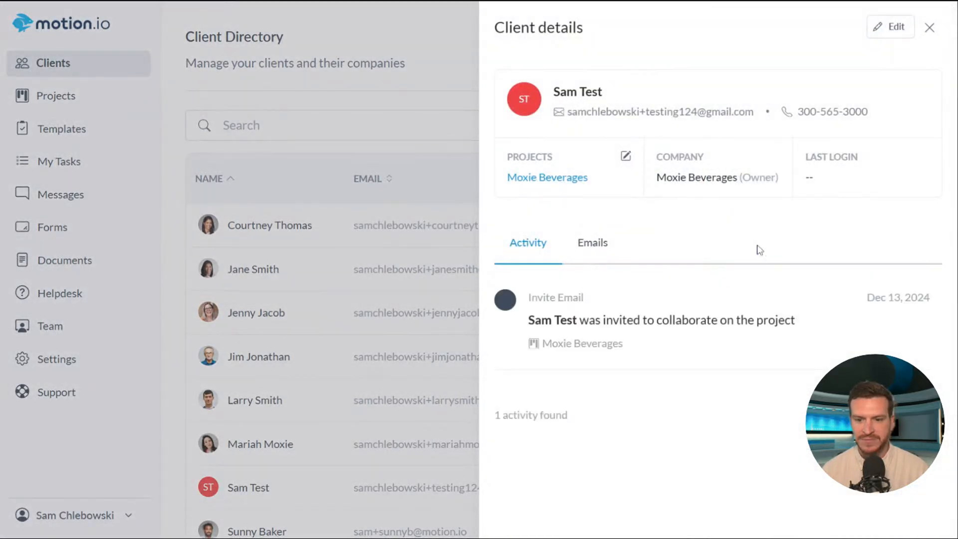
# - Check the test client's Emails and Activity tabs, then close the details panel
pyautogui.click(591, 243)
pyautogui.click(531, 245)
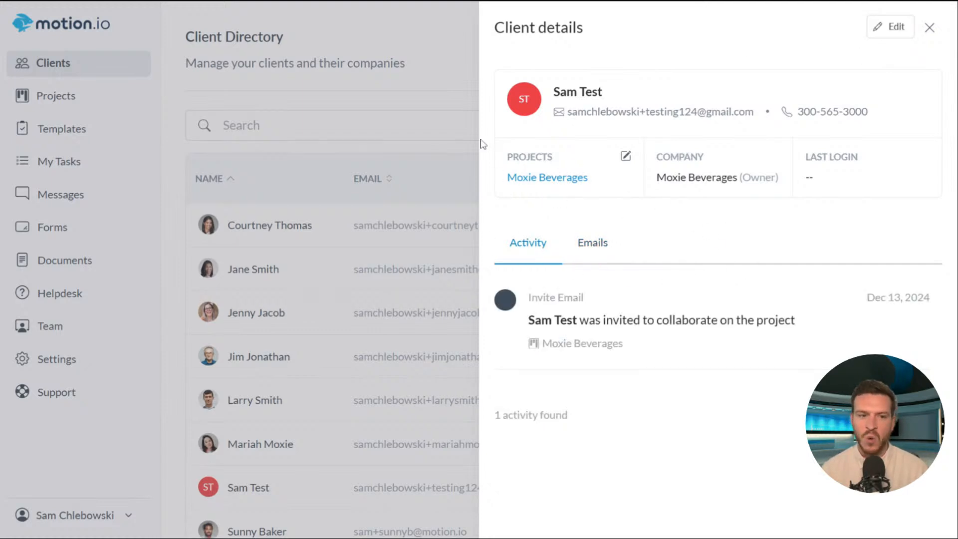
pyautogui.click(929, 29)
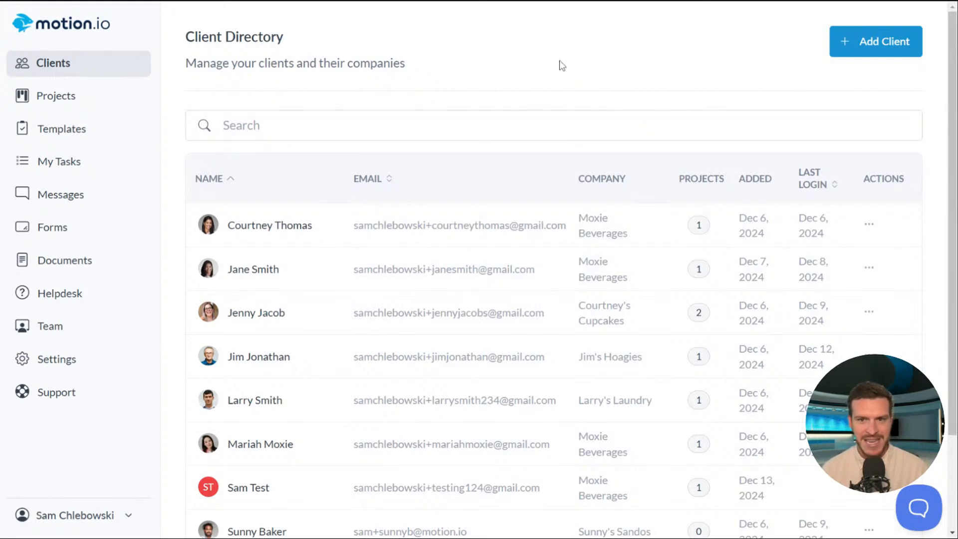
# - Look over the Jim's Hoagies client's details, then bring up the test client's row actions
pyautogui.scroll(-3, 556, 50)
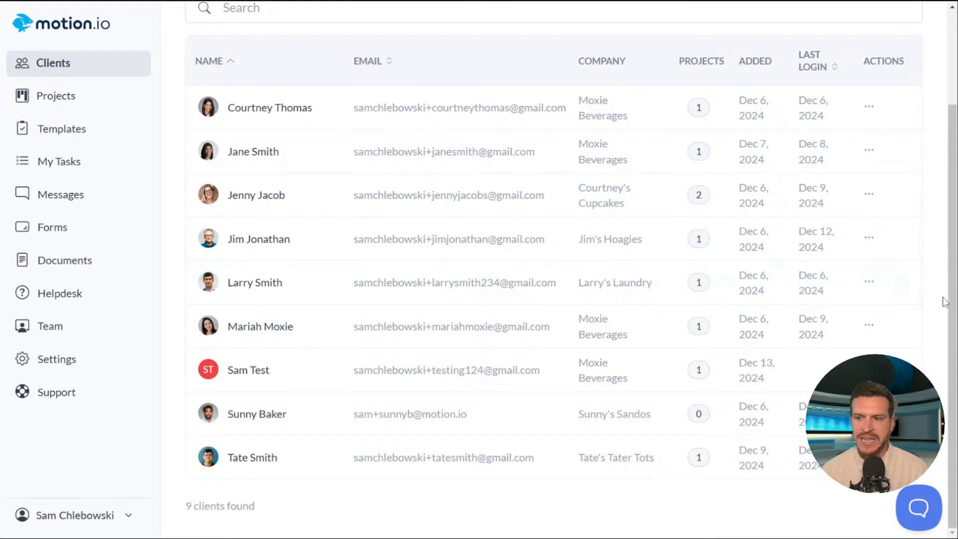
pyautogui.scroll(1, 950, 307)
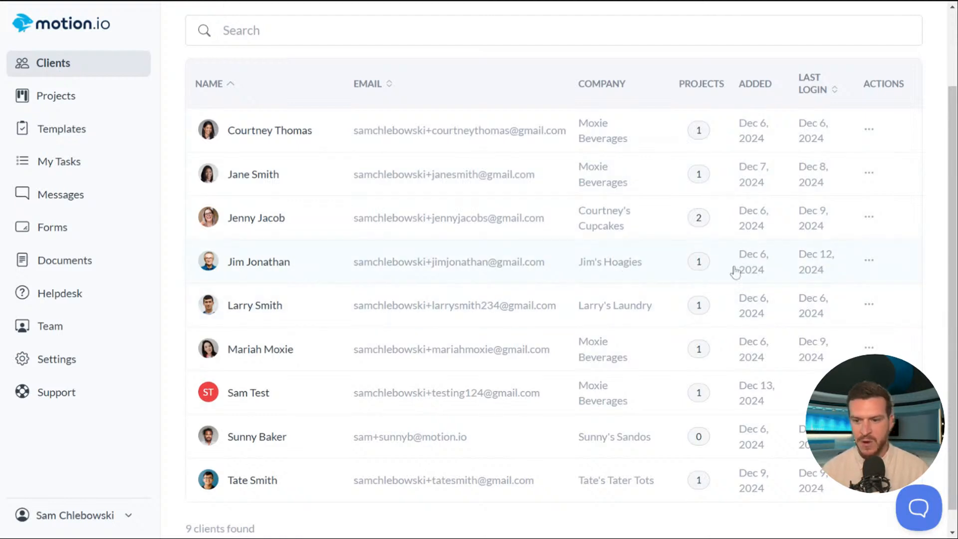
pyautogui.click(701, 266)
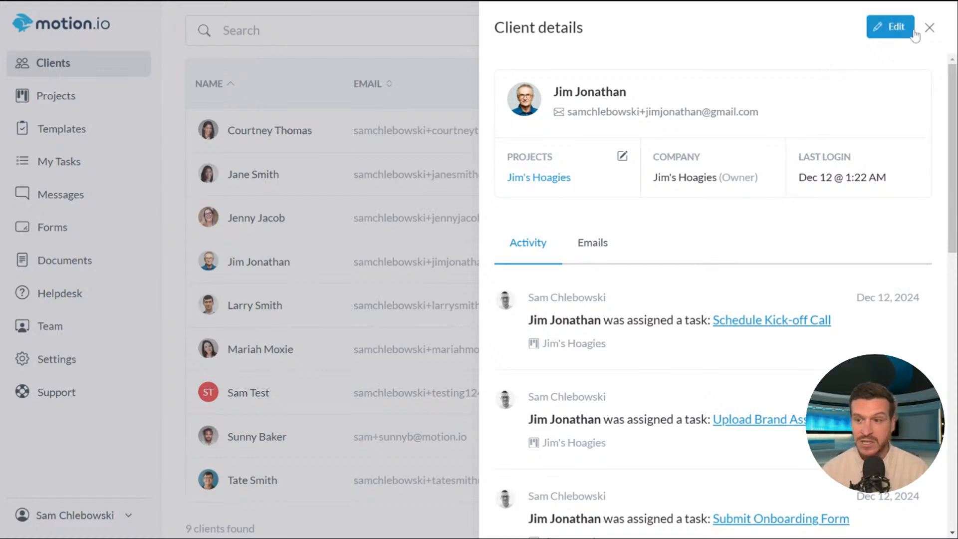
pyautogui.click(930, 28)
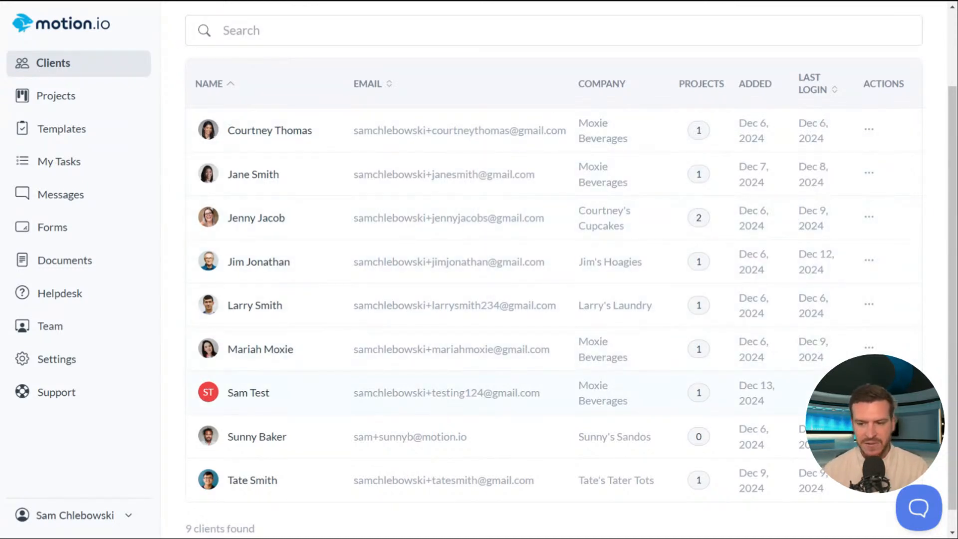
pyautogui.click(869, 393)
pyautogui.scroll(-1, 910, 278)
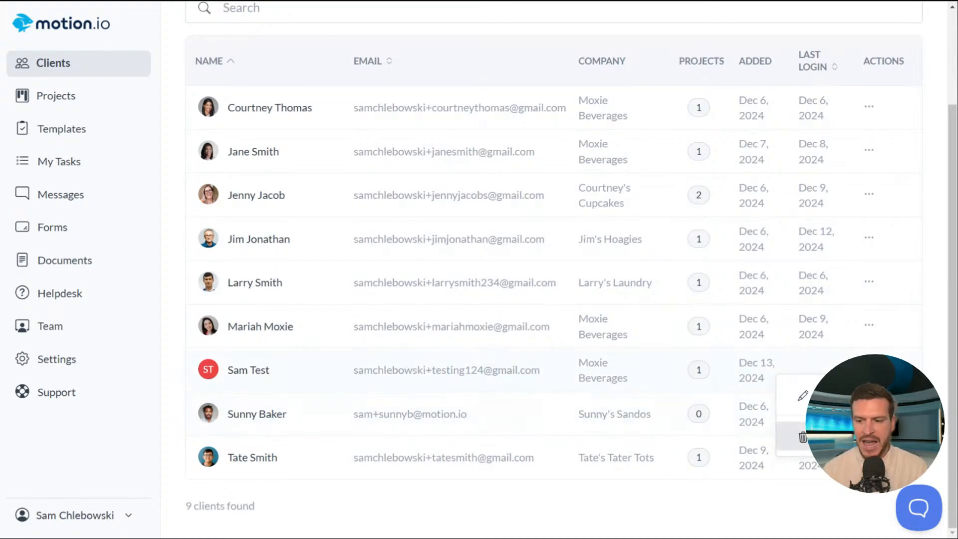
# - Delete the test client with confirmation, then open the first listed client's details
pyautogui.click(802, 438)
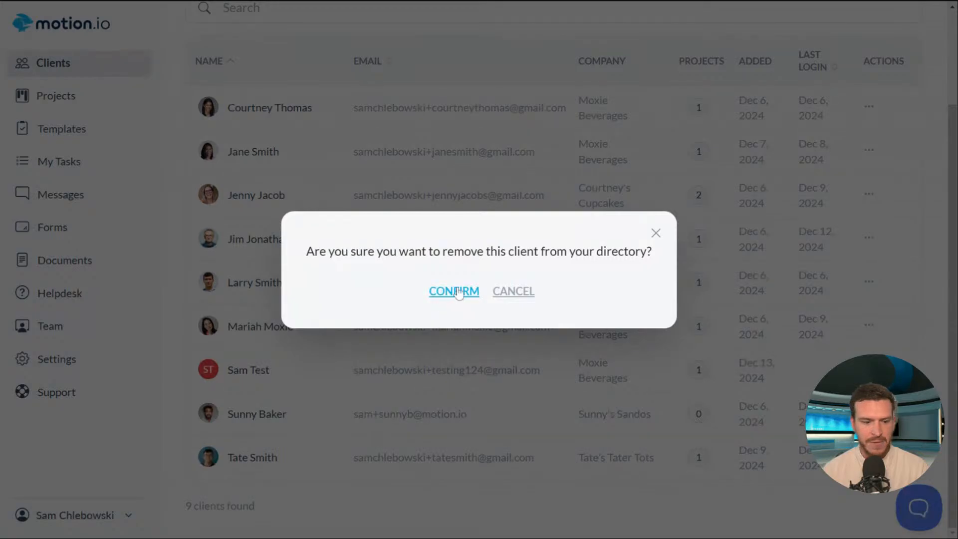
pyautogui.click(455, 289)
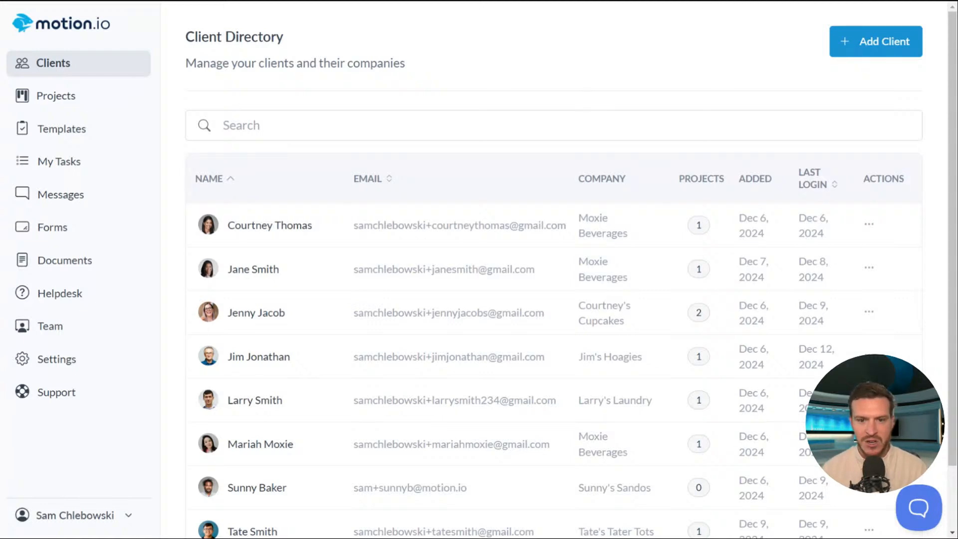
pyautogui.click(259, 227)
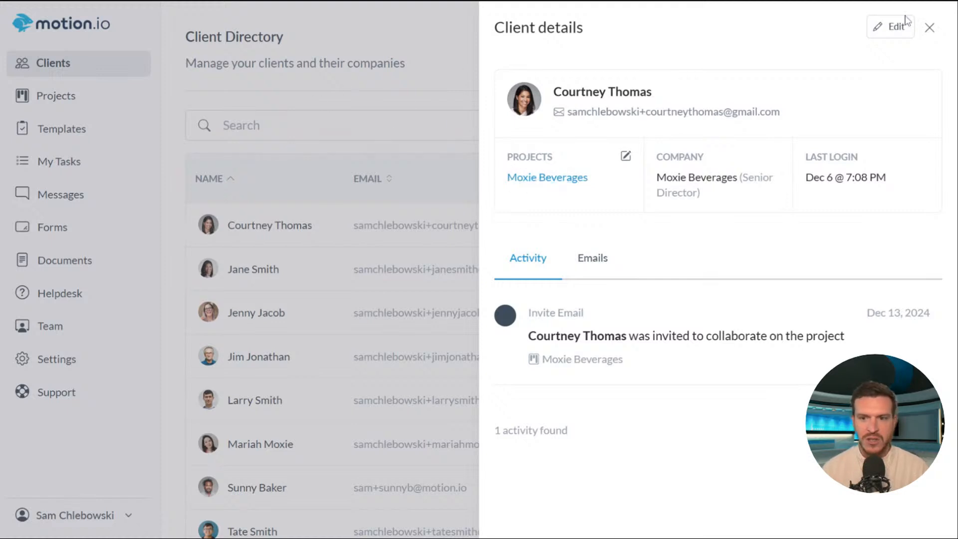
# - Reopen the first client's details and jump to their Moxie Beverages project dashboard
pyautogui.click(930, 28)
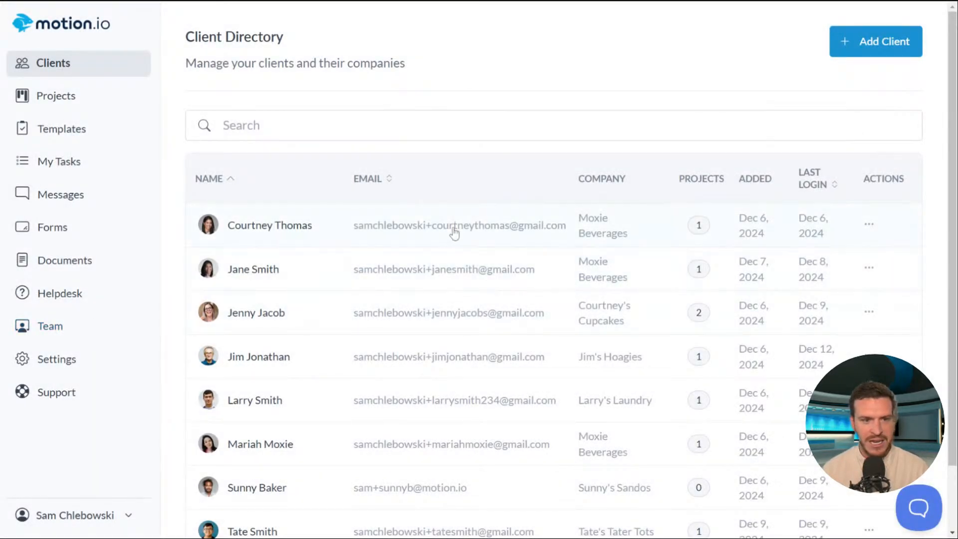
pyautogui.click(94, 520)
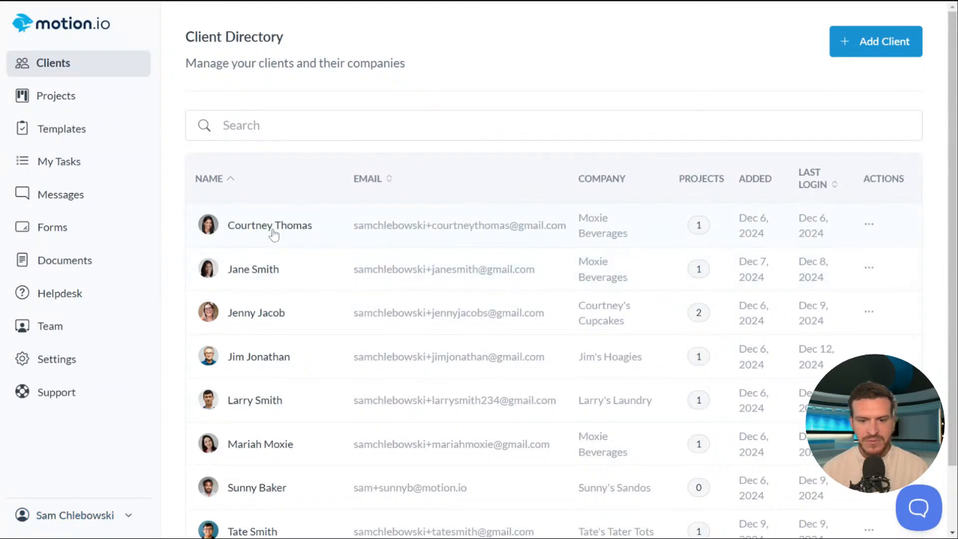
pyautogui.click(272, 229)
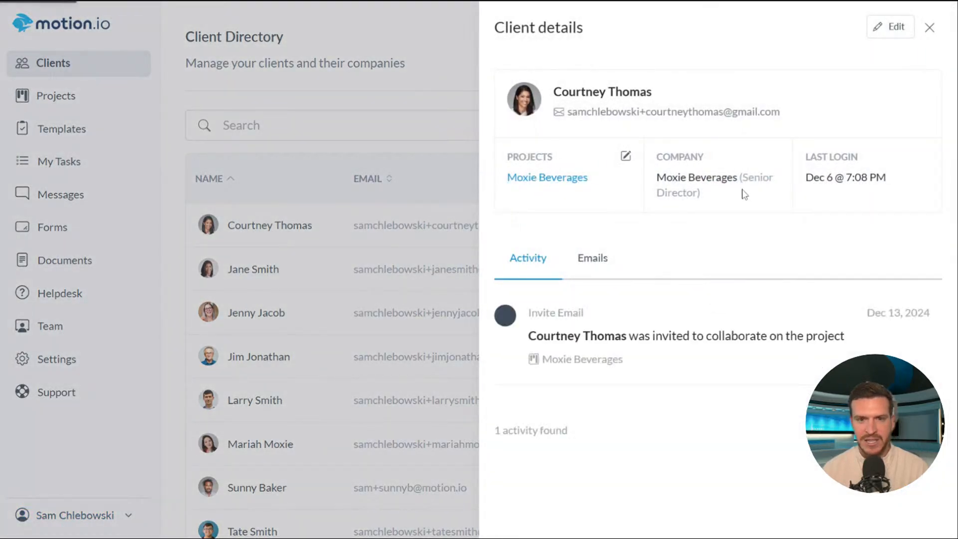
pyautogui.click(574, 180)
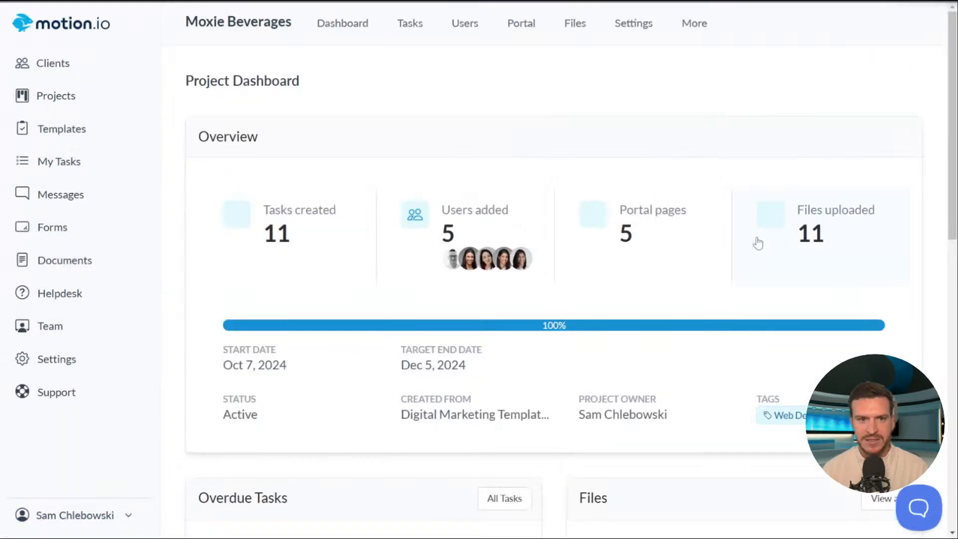
# - Open the Moxie Beverages project's Users list and remove the Team-role member, confirming the removal
pyautogui.click(457, 25)
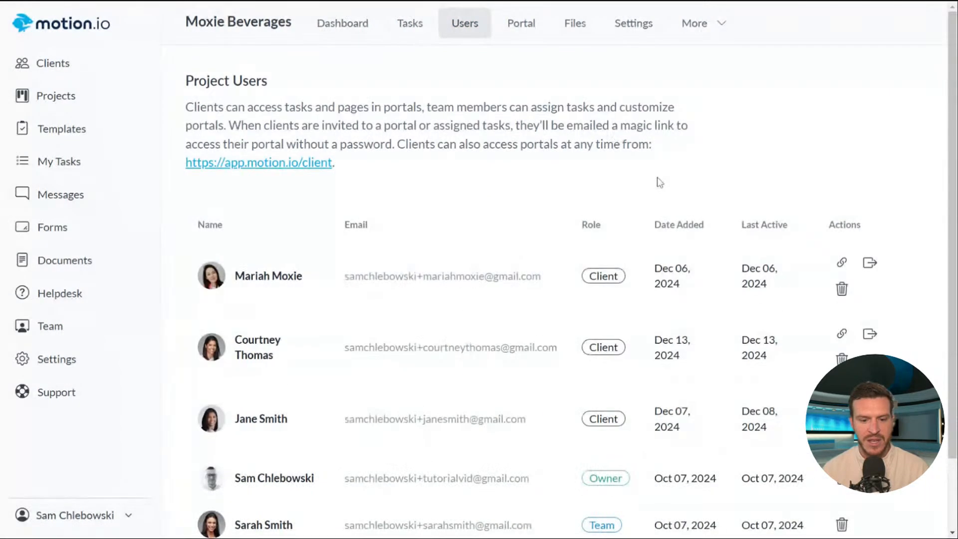
pyautogui.scroll(-2, 510, 452)
pyautogui.moveTo(554, 397); pyautogui.dragTo(241, 394)
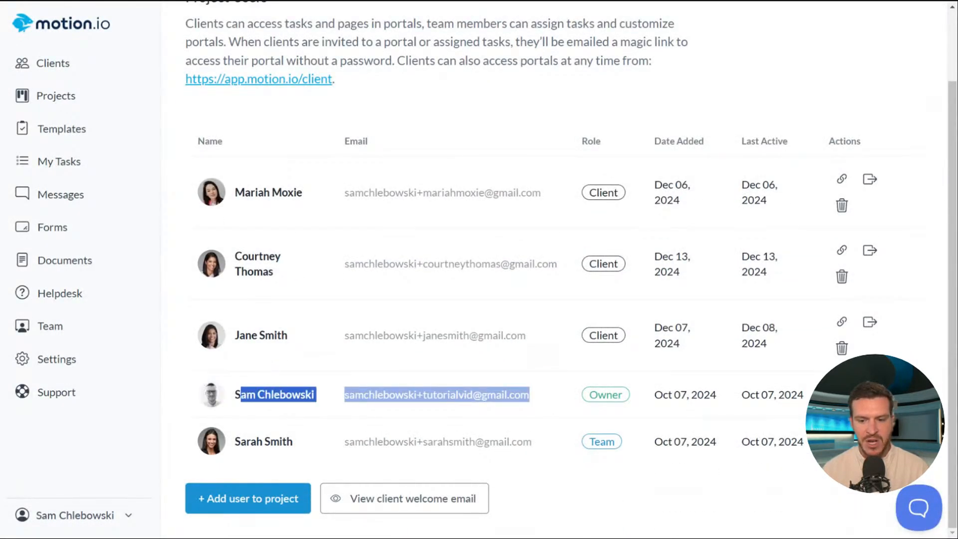
pyautogui.click(550, 392)
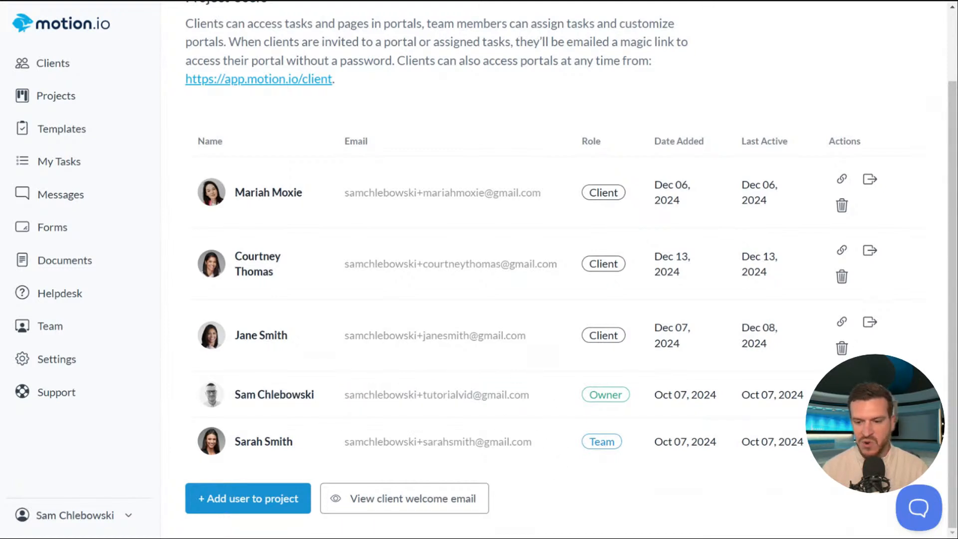
pyautogui.click(842, 454)
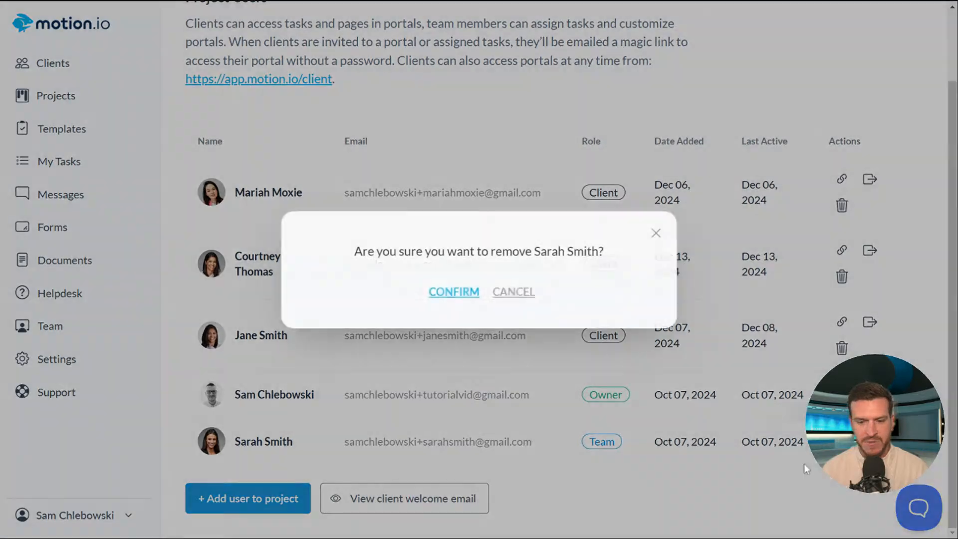
pyautogui.click(462, 294)
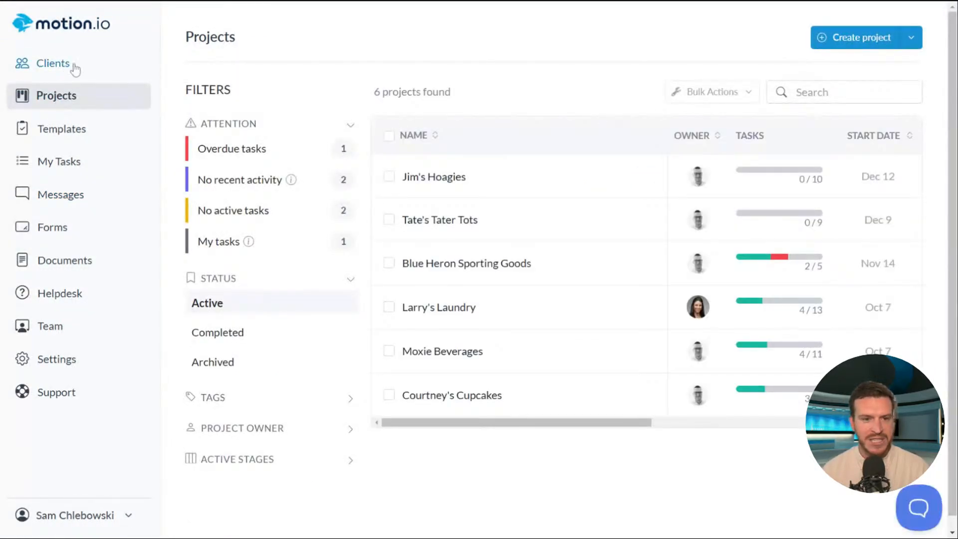
# - Return to the client directory and briefly view the second client's details
pyautogui.click(55, 64)
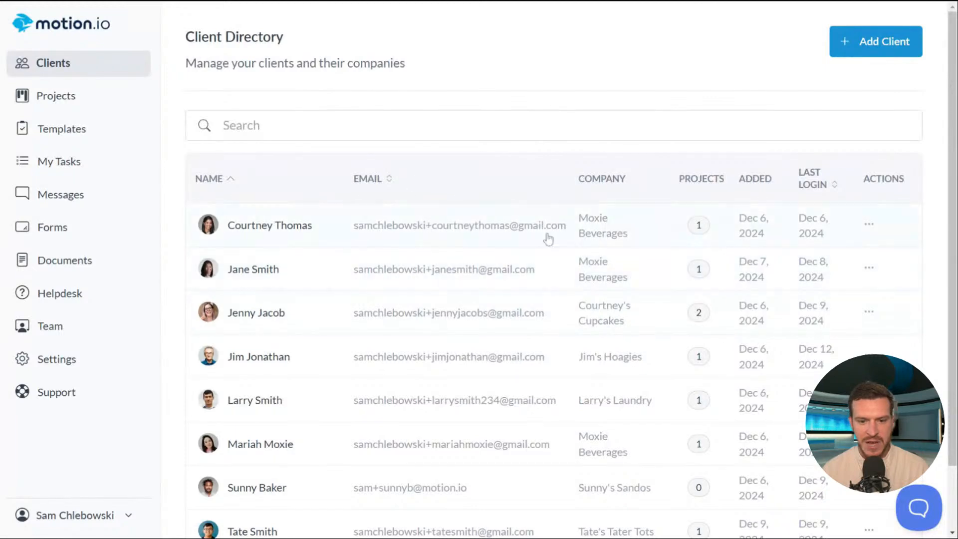
pyautogui.click(257, 272)
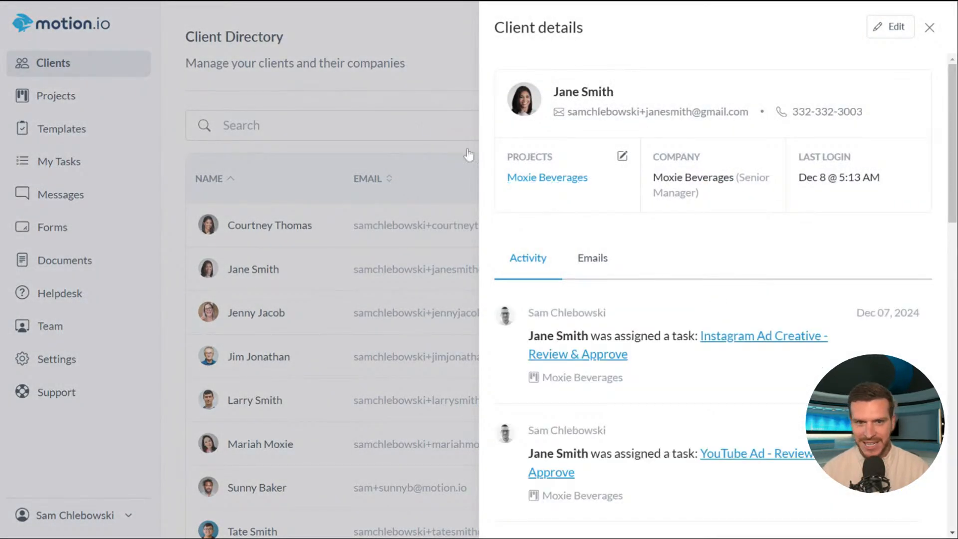
pyautogui.click(930, 28)
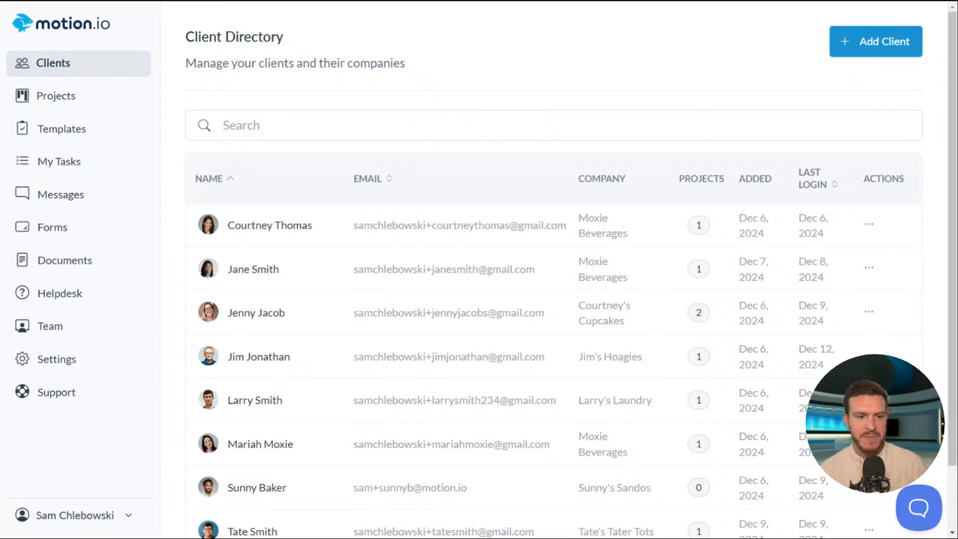
# - Show Gusto Growth's Team page listing its two members, one Team and one Admin
pyautogui.click(61, 333)
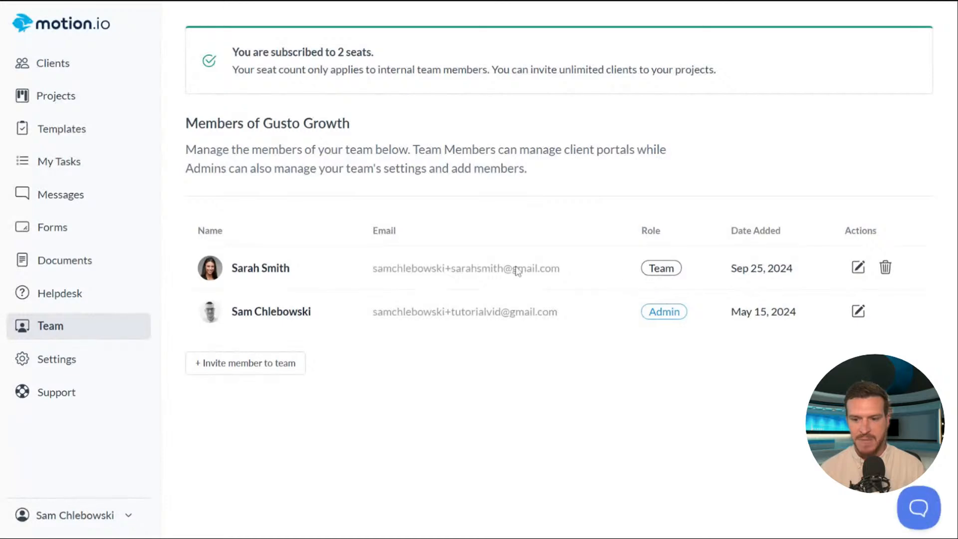
pyautogui.moveTo(372, 268); pyautogui.dragTo(706, 270)
pyautogui.click(706, 270)
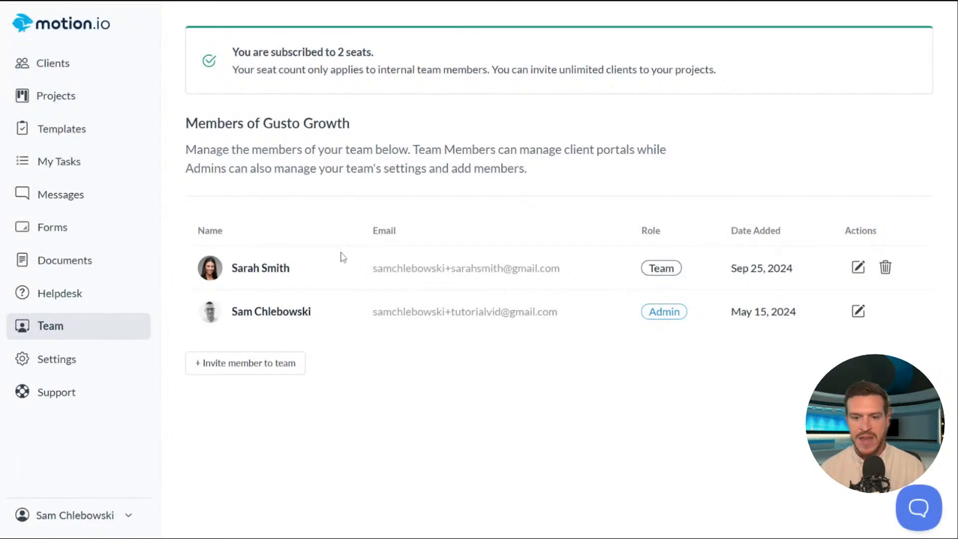
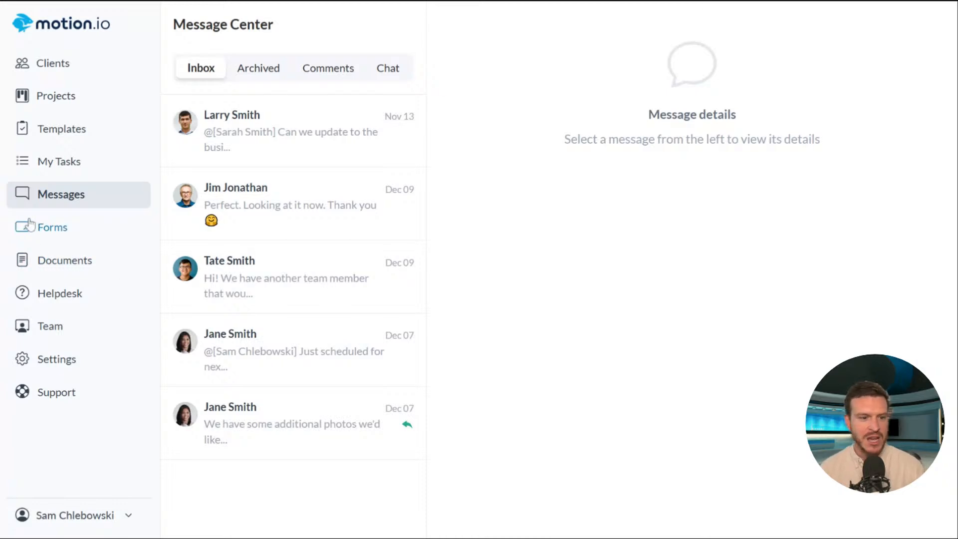
# - Open Gusto Growth's Team Settings on Branding, showing company name, logo and Mountain Time timezone
pyautogui.click(104, 330)
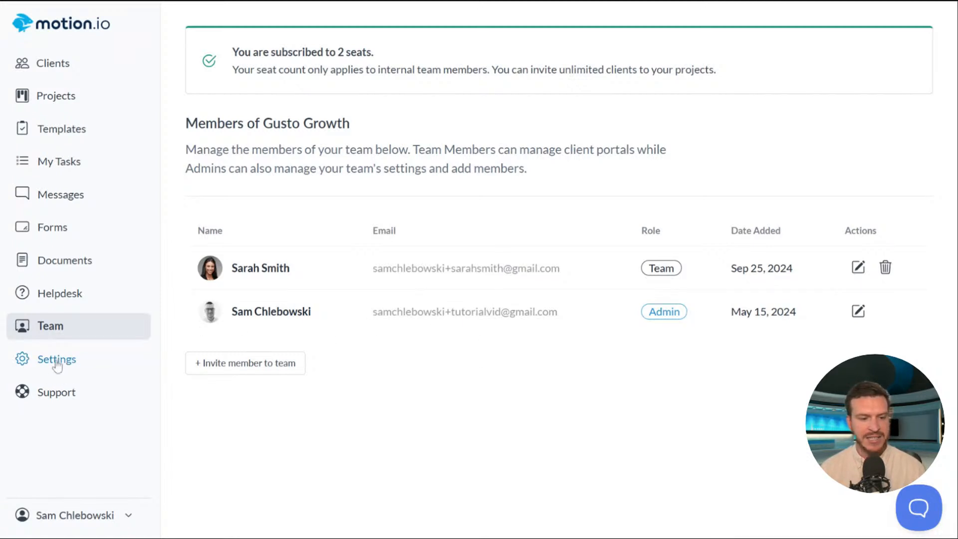
pyautogui.click(88, 519)
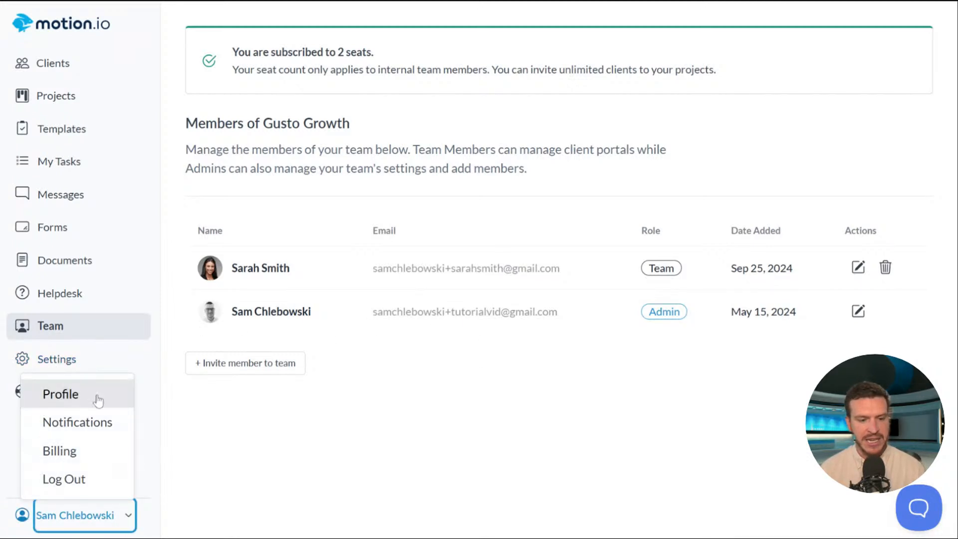
pyautogui.click(311, 483)
pyautogui.click(67, 370)
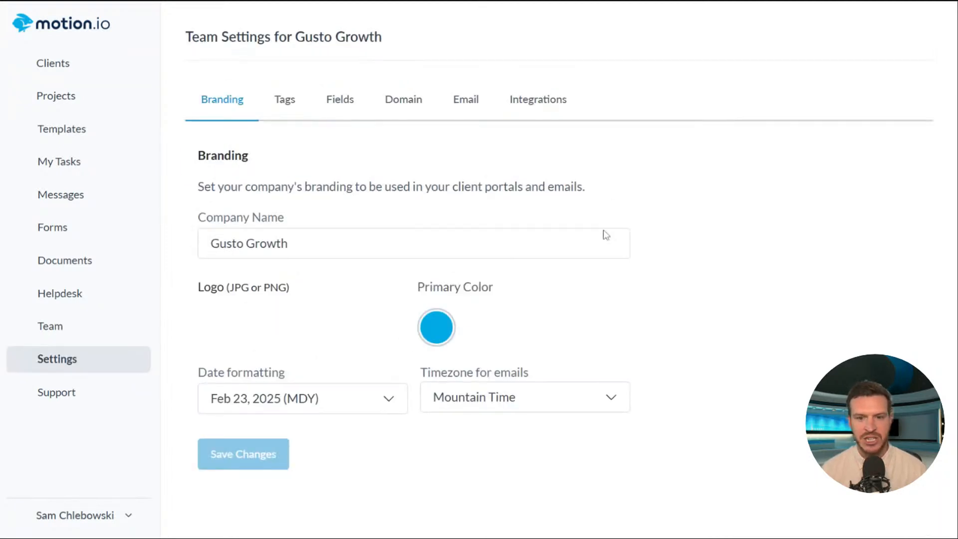
# - Return to the Gusto Growth Team page listing its Team and Admin members
pyautogui.click(51, 326)
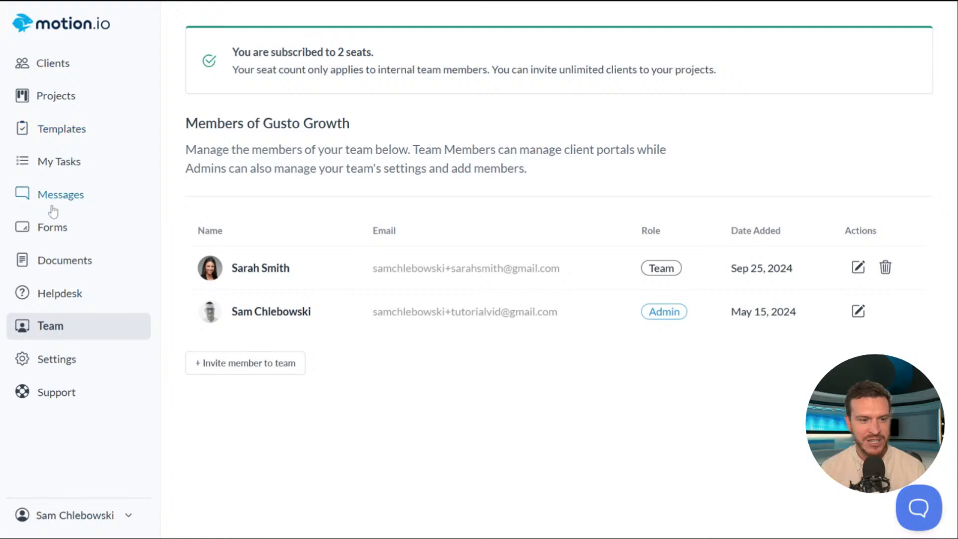
# - Show the Message Center inbox with its five recent conversations
pyautogui.click(140, 191)
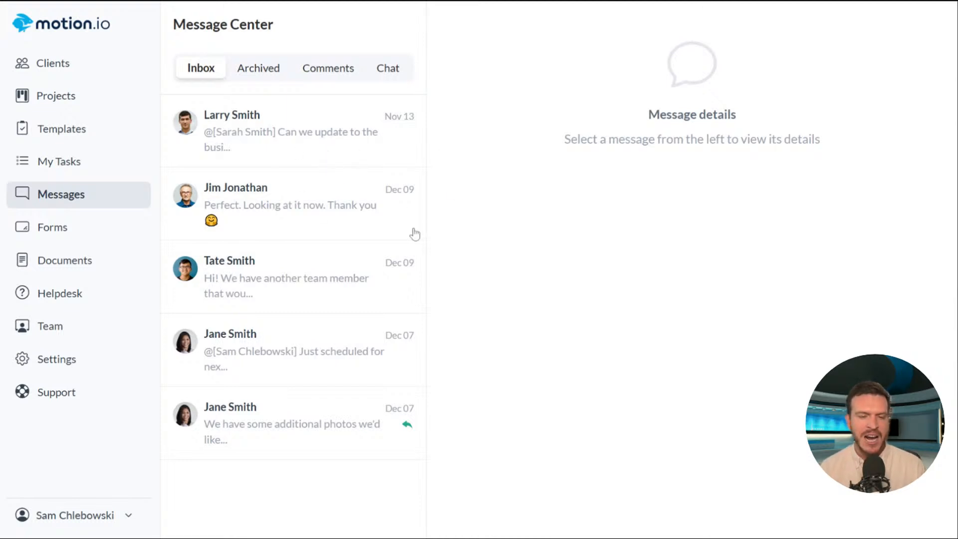
pyautogui.click(340, 155)
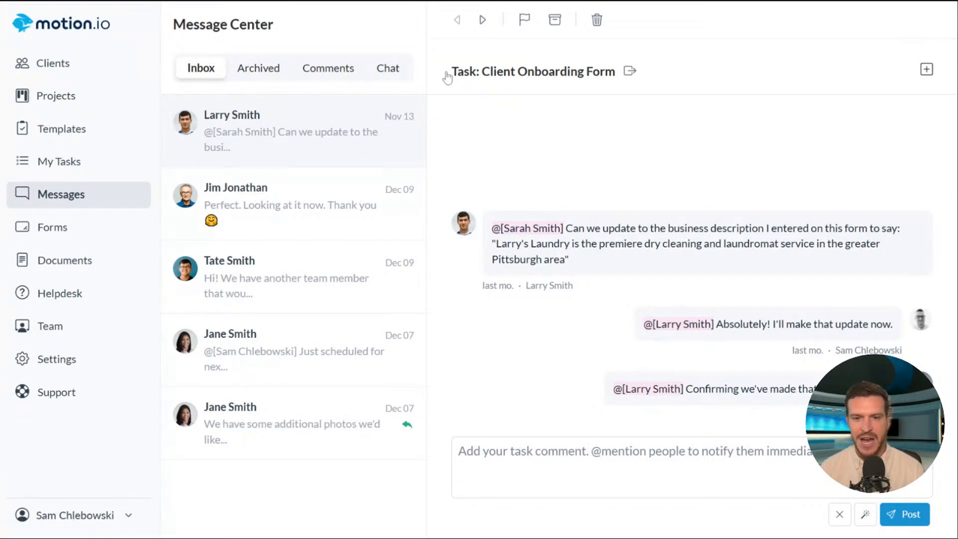
pyautogui.click(470, 75)
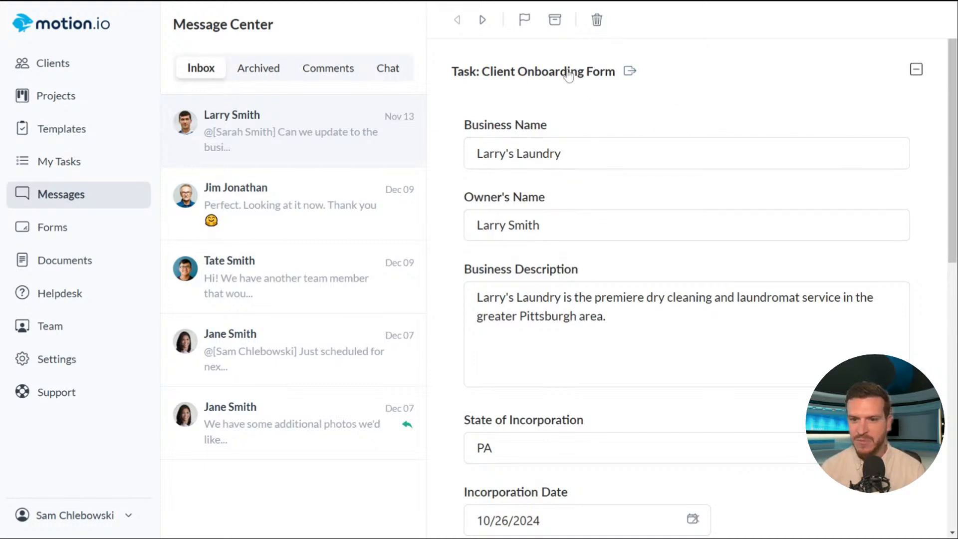
pyautogui.click(532, 75)
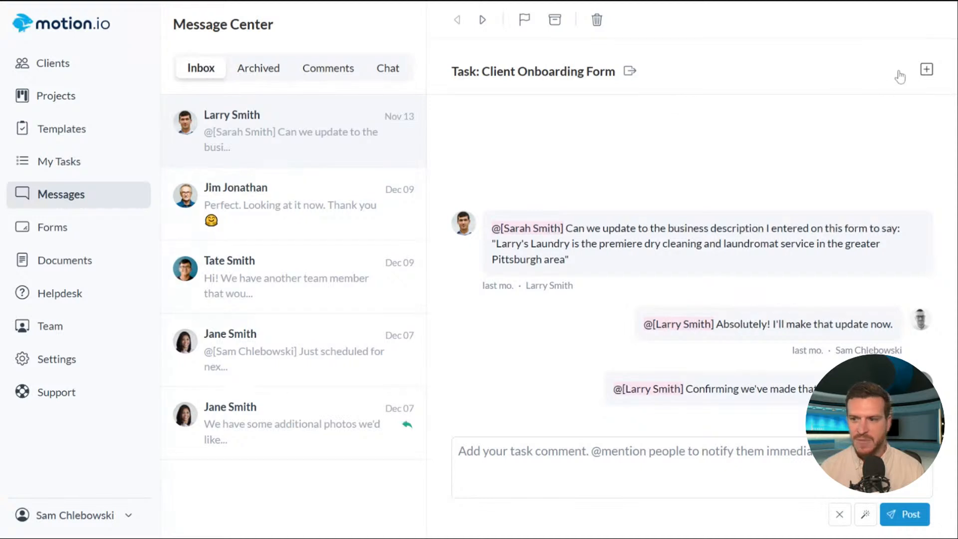
pyautogui.click(926, 71)
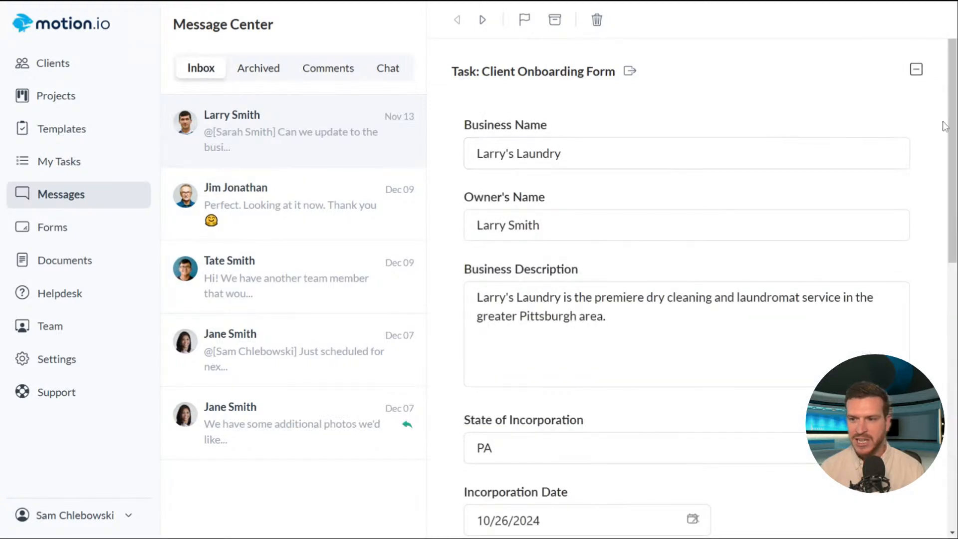
pyautogui.moveTo(947, 132)
pyautogui.mouseDown()
pyautogui.moveTo(935, 218)
pyautogui.moveTo(942, 399)
pyautogui.moveTo(936, 154)
pyautogui.mouseUp()
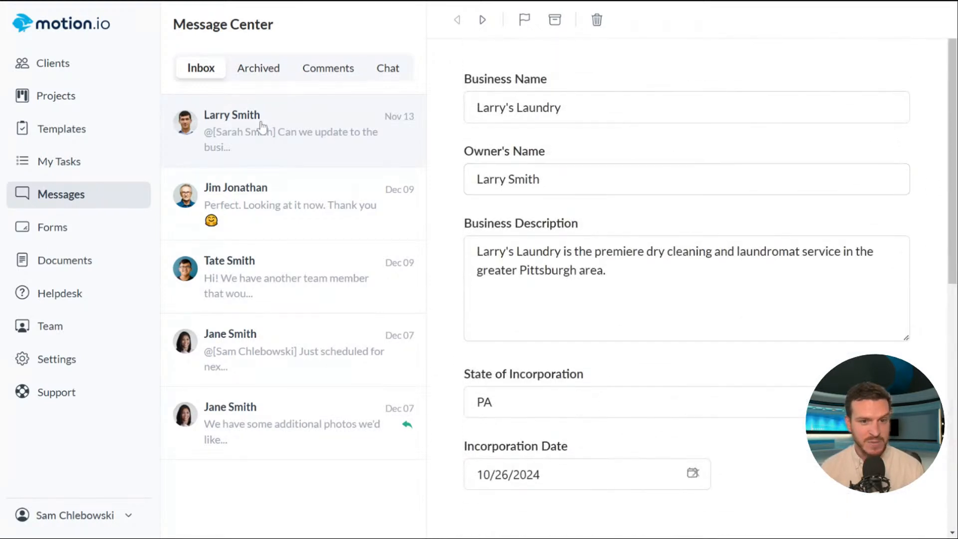
pyautogui.click(257, 68)
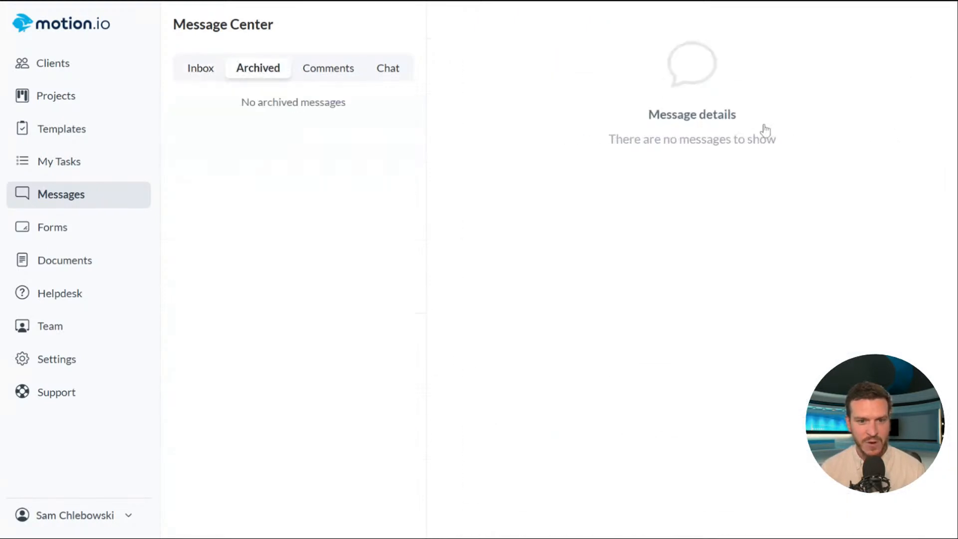
pyautogui.click(313, 74)
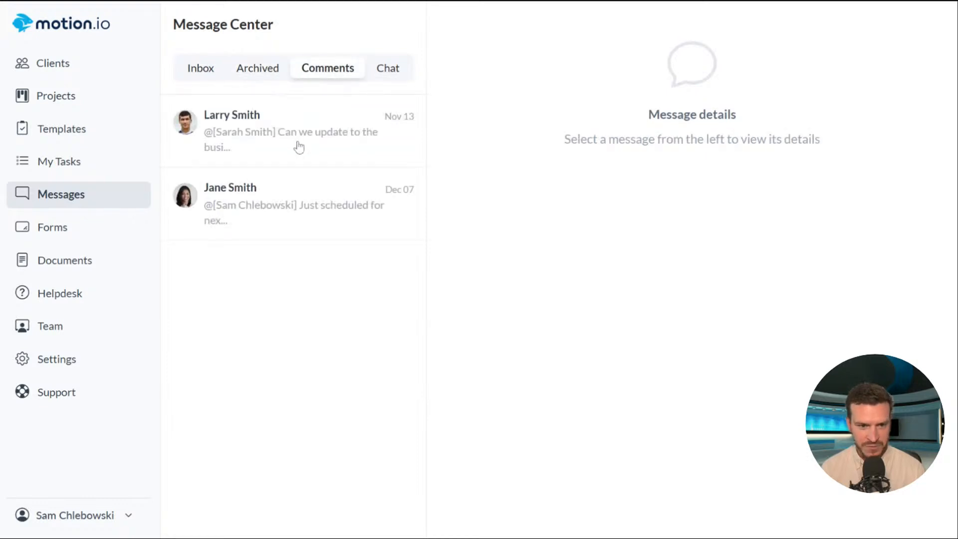
pyautogui.click(298, 148)
pyautogui.click(199, 74)
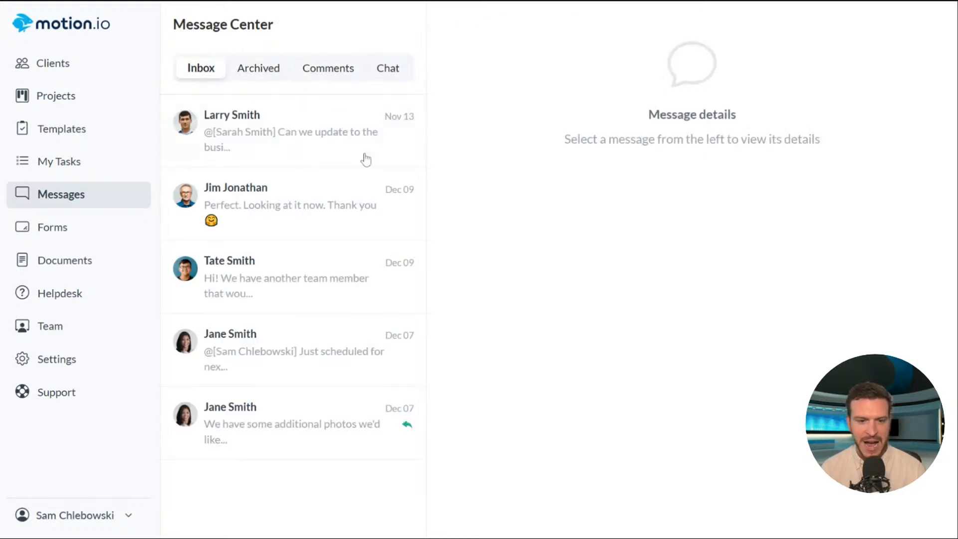
pyautogui.click(309, 127)
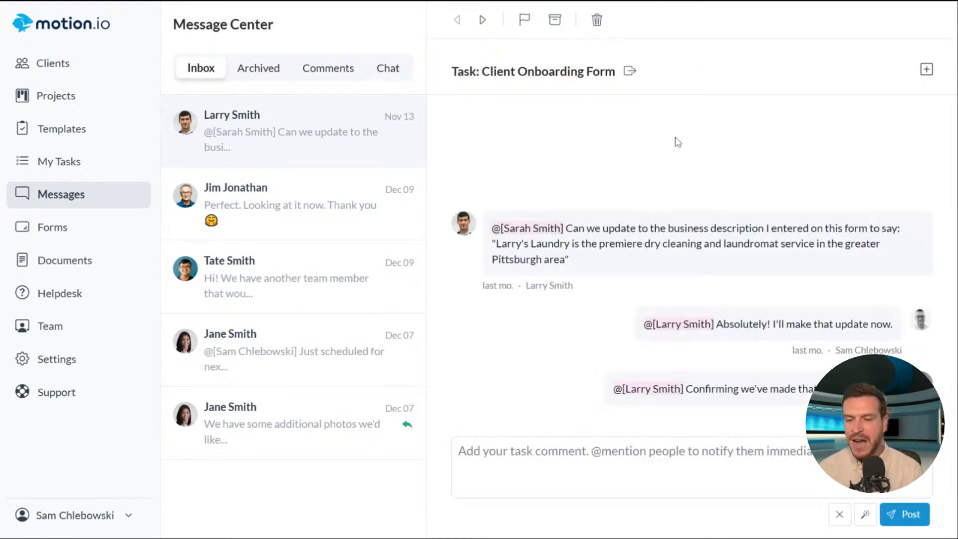
pyautogui.click(926, 71)
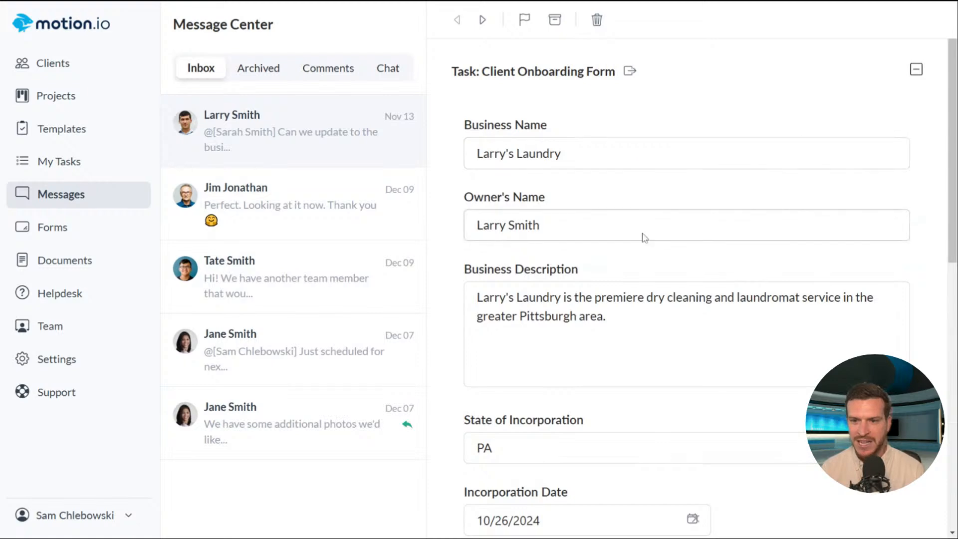
pyautogui.scroll(-1, 881, 225)
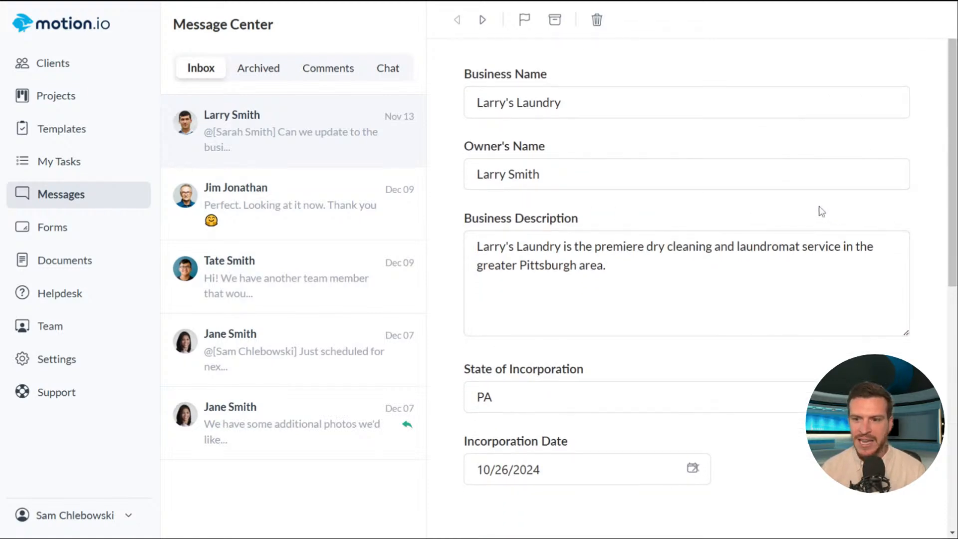
pyautogui.scroll(-5, 819, 210)
pyautogui.scroll(-3, 809, 207)
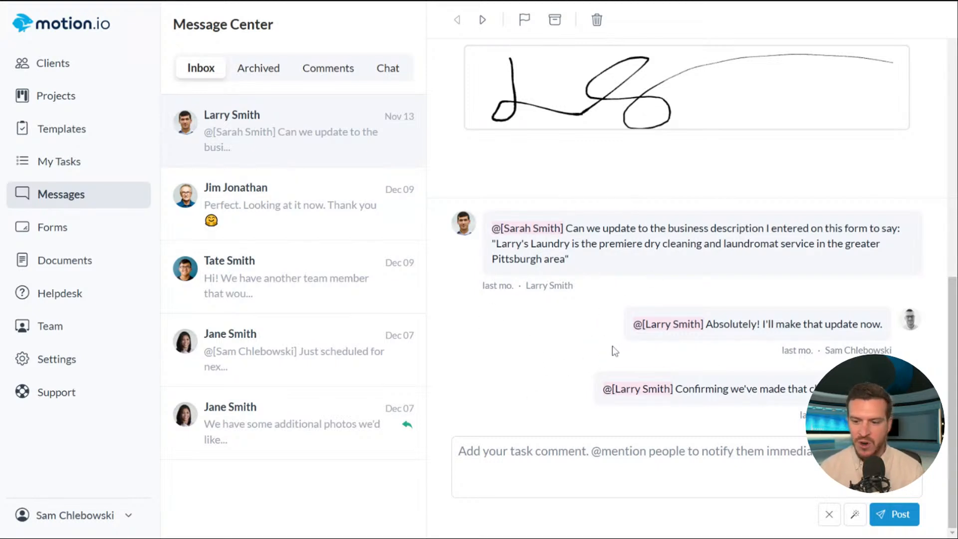
# - Draft an AI-suggested thank-you reply, delete it, and scroll back to the form's top fields
pyautogui.click(559, 461)
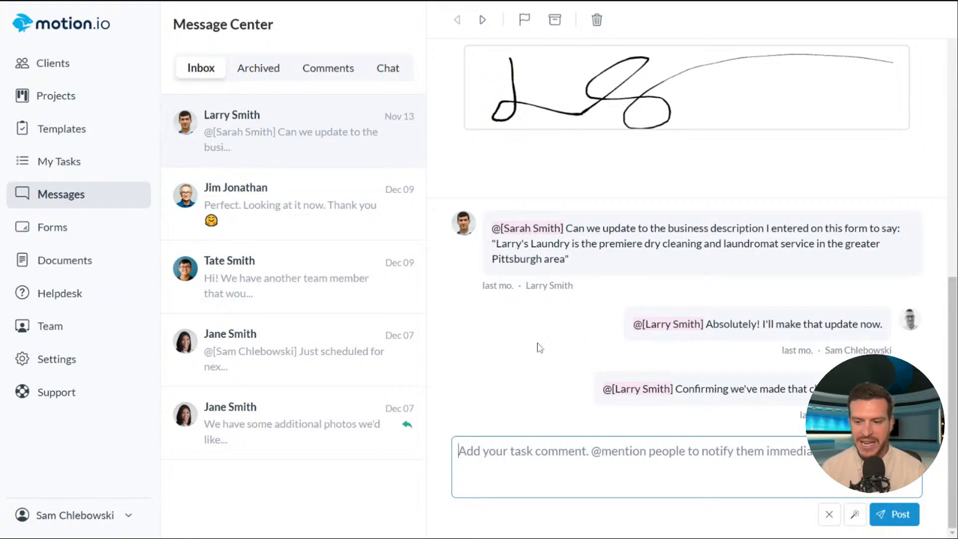
pyautogui.click(855, 520)
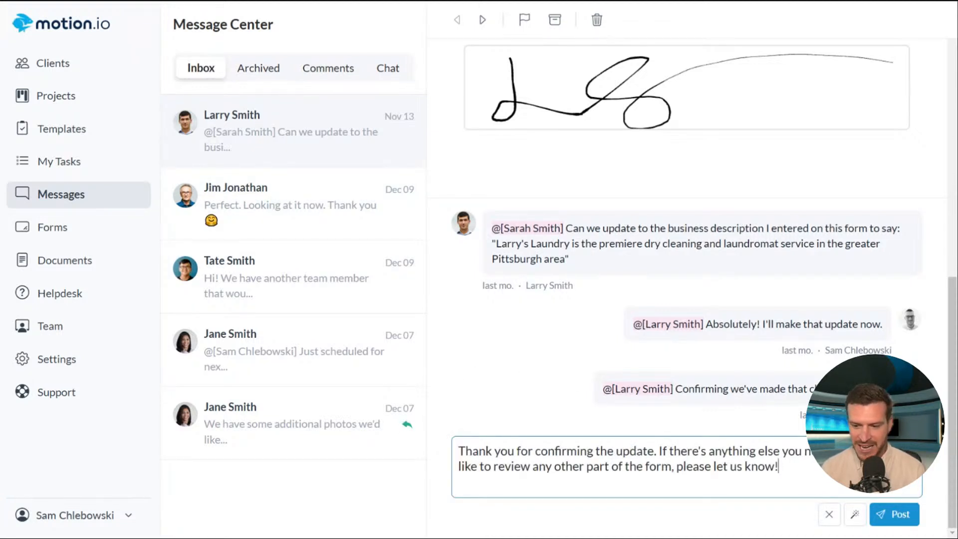
pyautogui.moveTo(779, 466); pyautogui.dragTo(439, 447)
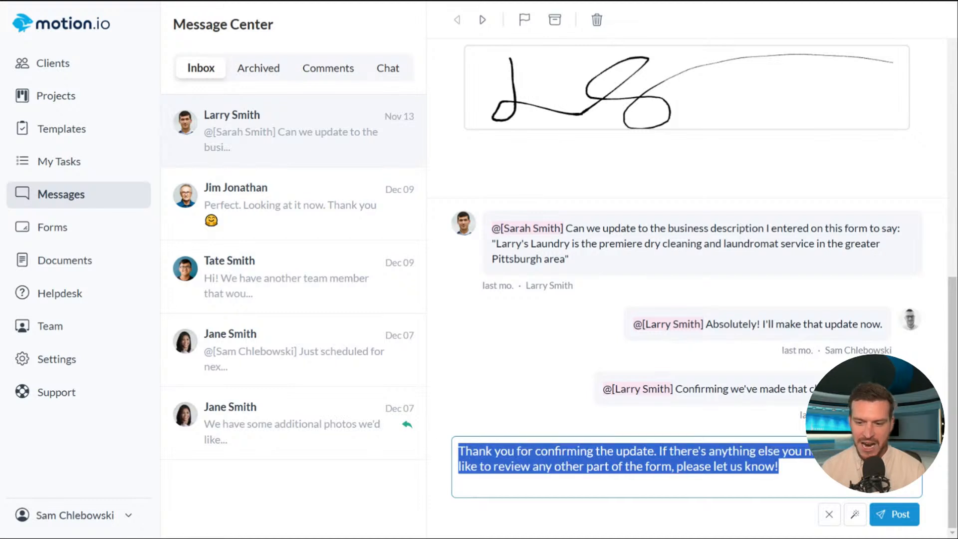
pyautogui.click(779, 467)
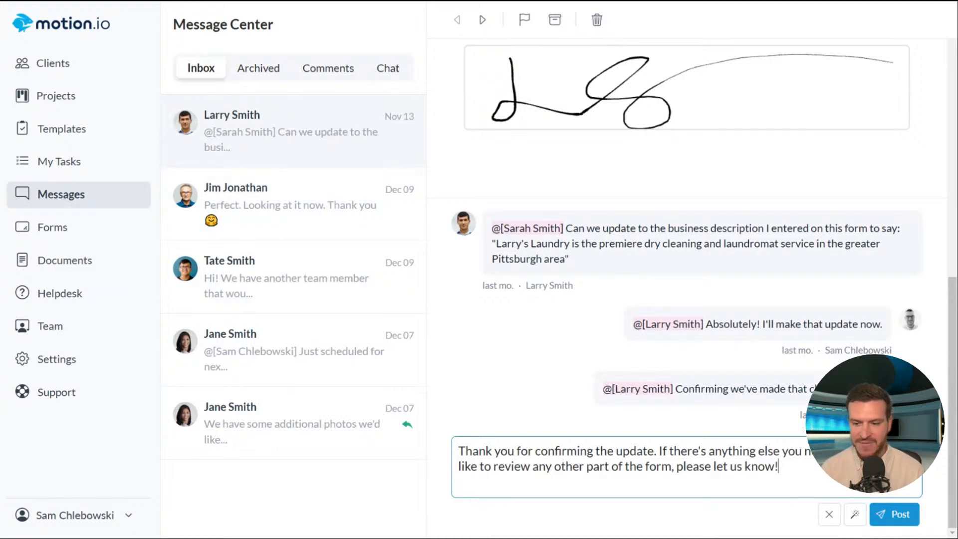
pyautogui.moveTo(780, 468); pyautogui.dragTo(451, 442)
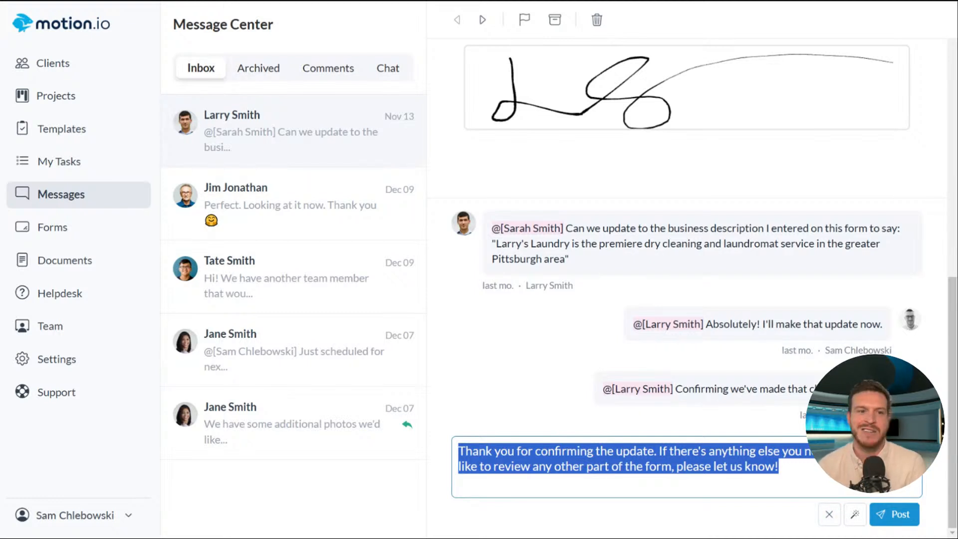
pyautogui.press('BackSpace')
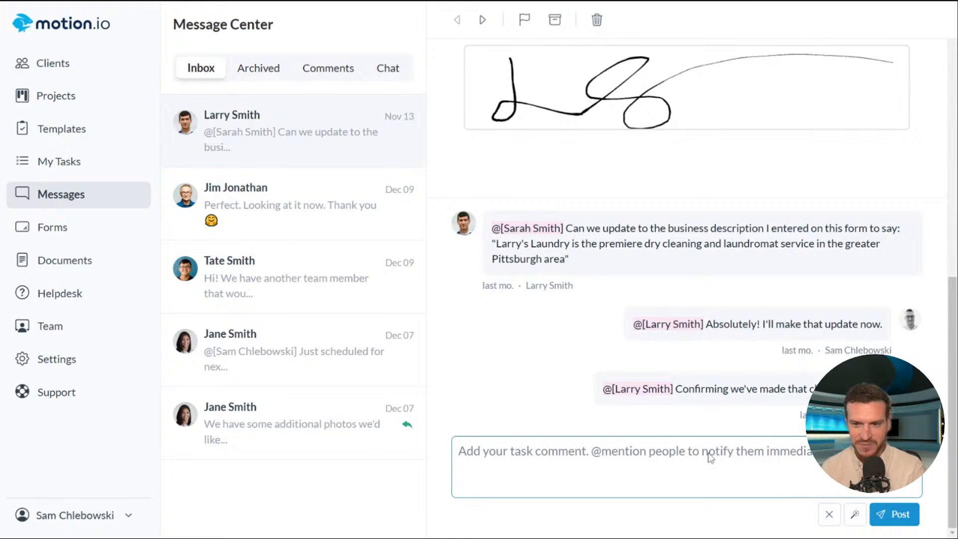
pyautogui.scroll(6, 629, 414)
pyautogui.scroll(5, 657, 435)
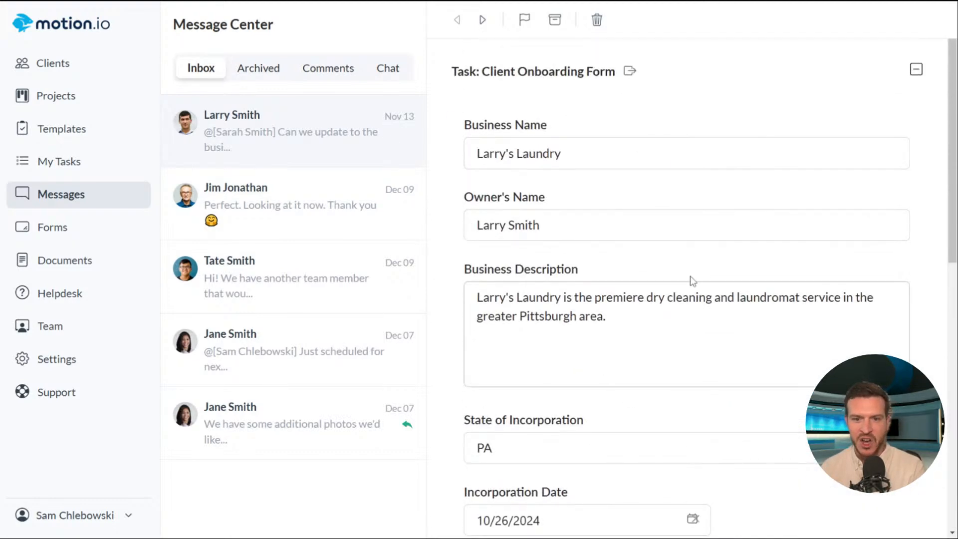
# - Open the Jim's Hoagies conversation and select the text of the 'Hi Jim!' reporting reply
pyautogui.click(334, 234)
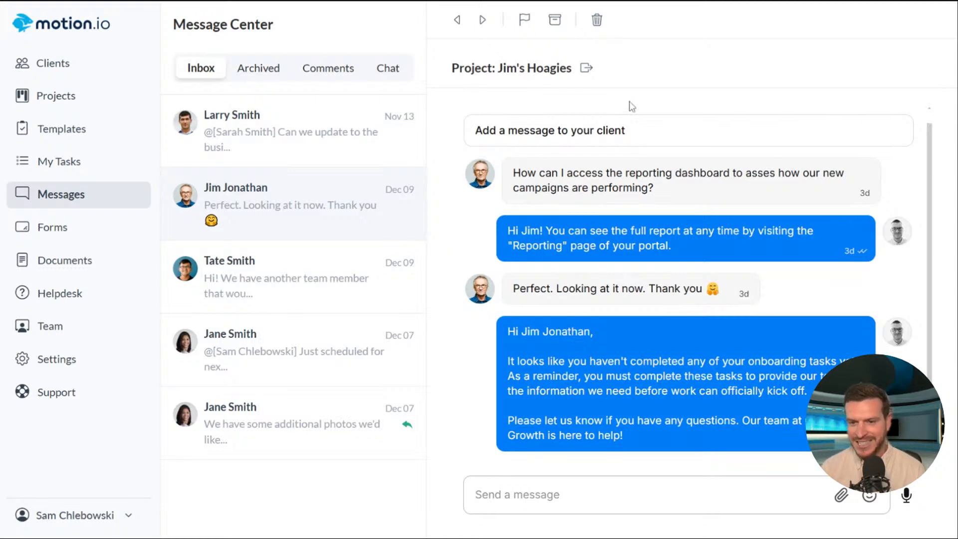
pyautogui.moveTo(644, 227)
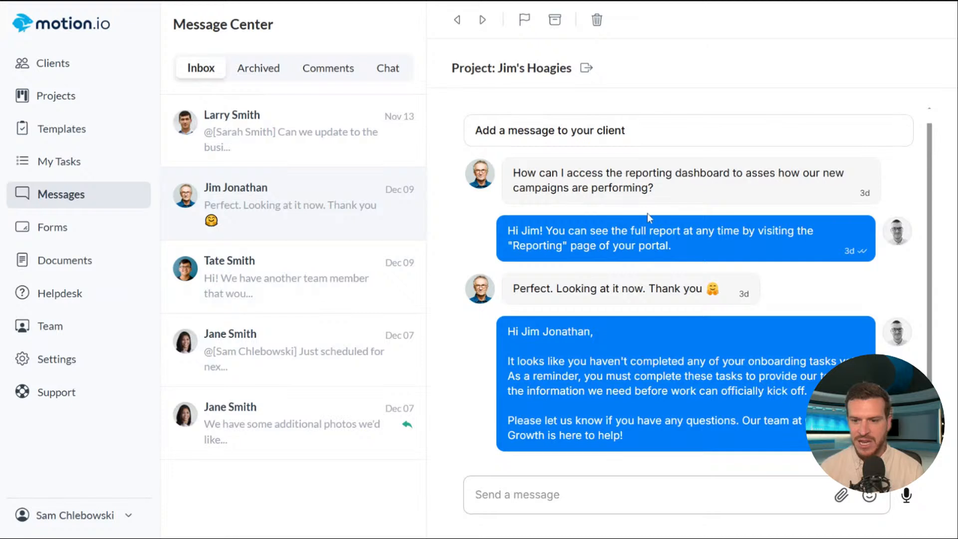
pyautogui.moveTo(732, 252); pyautogui.dragTo(505, 230)
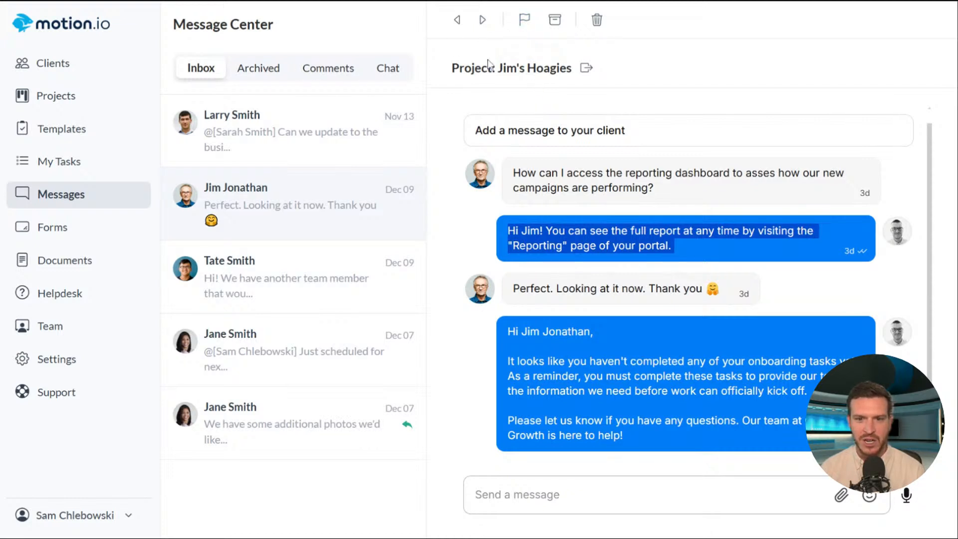
# - Archive the Jim's Hoagies conversation, unarchive it, and flag it for follow-up in the Inbox
pyautogui.click(556, 25)
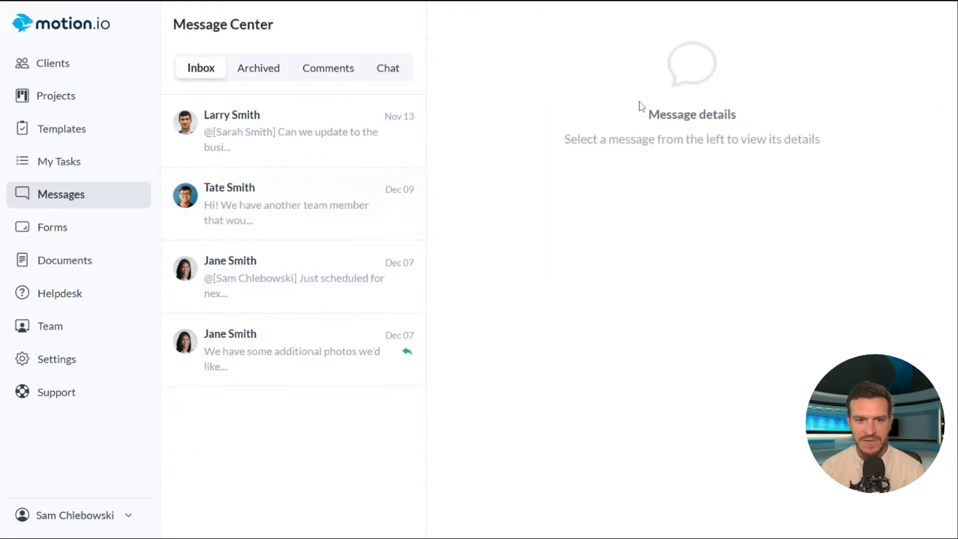
pyautogui.click(263, 75)
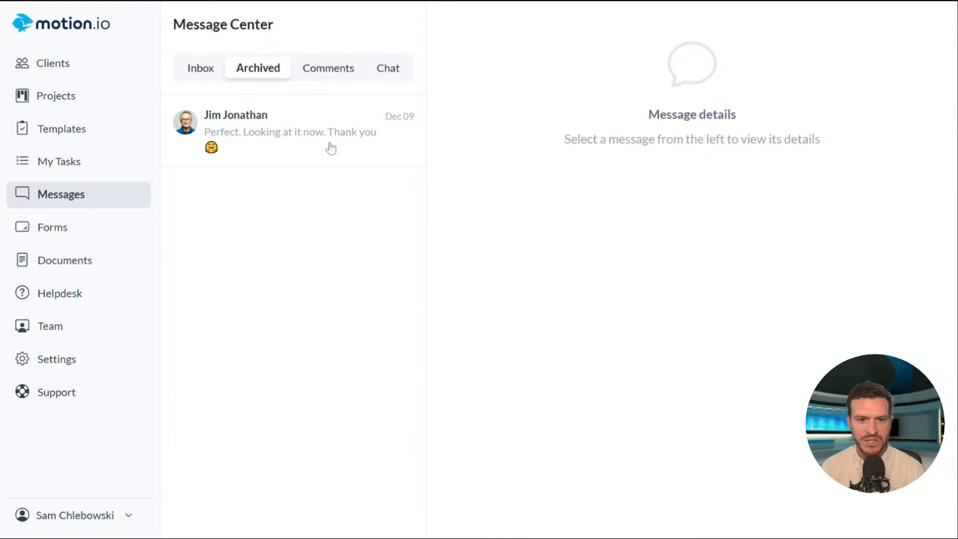
pyautogui.click(340, 150)
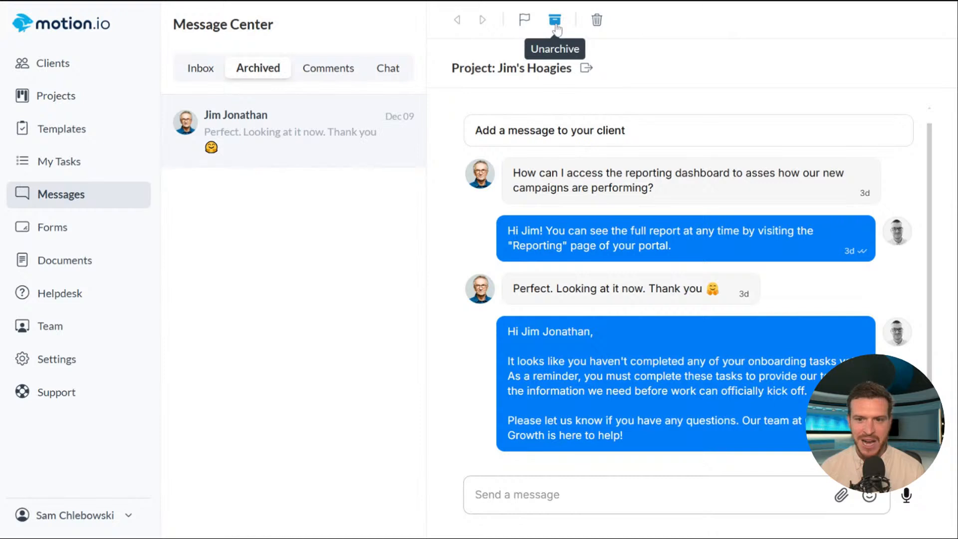
pyautogui.click(555, 20)
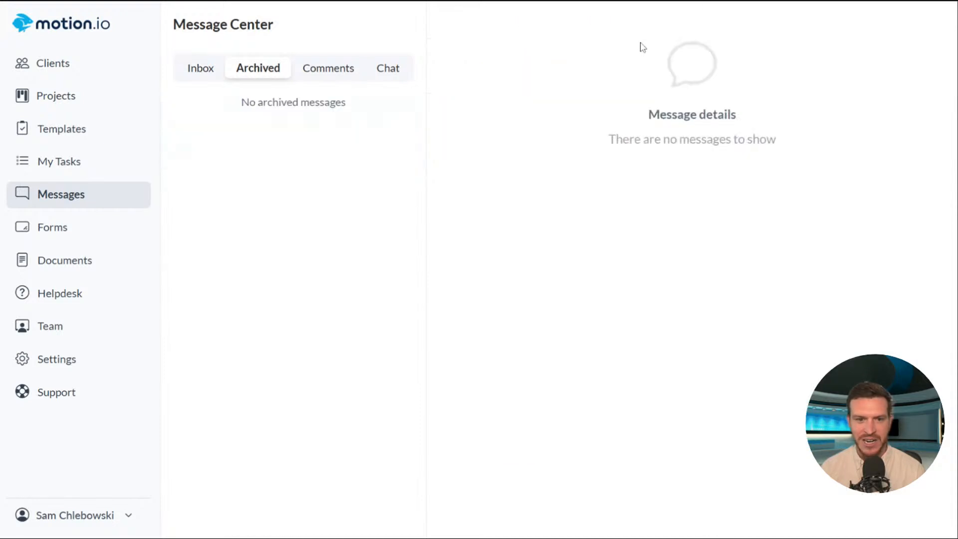
pyautogui.click(201, 80)
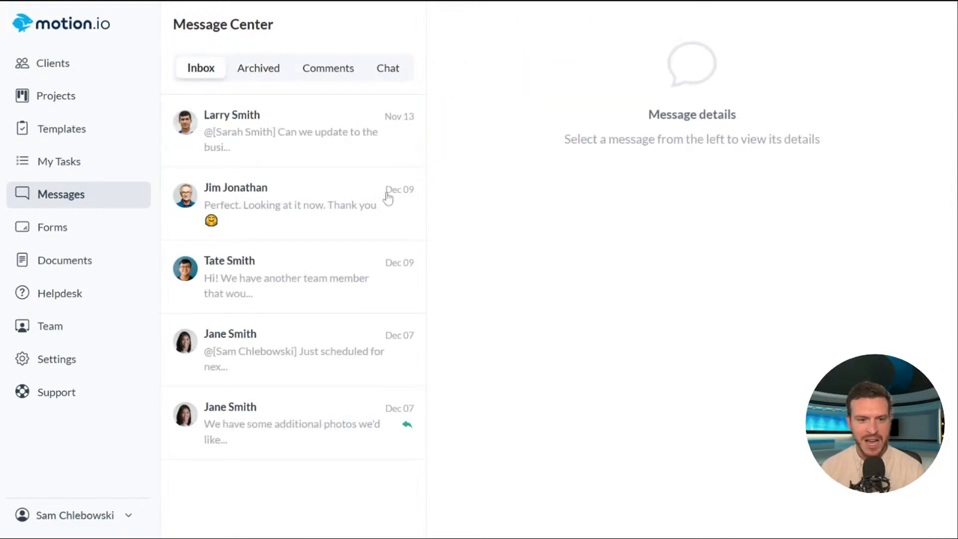
pyautogui.click(325, 206)
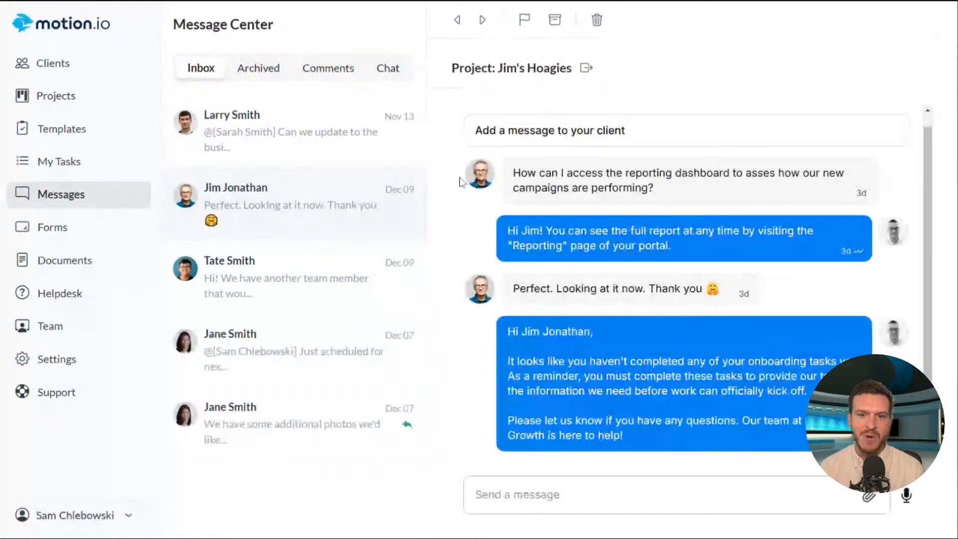
pyautogui.click(526, 22)
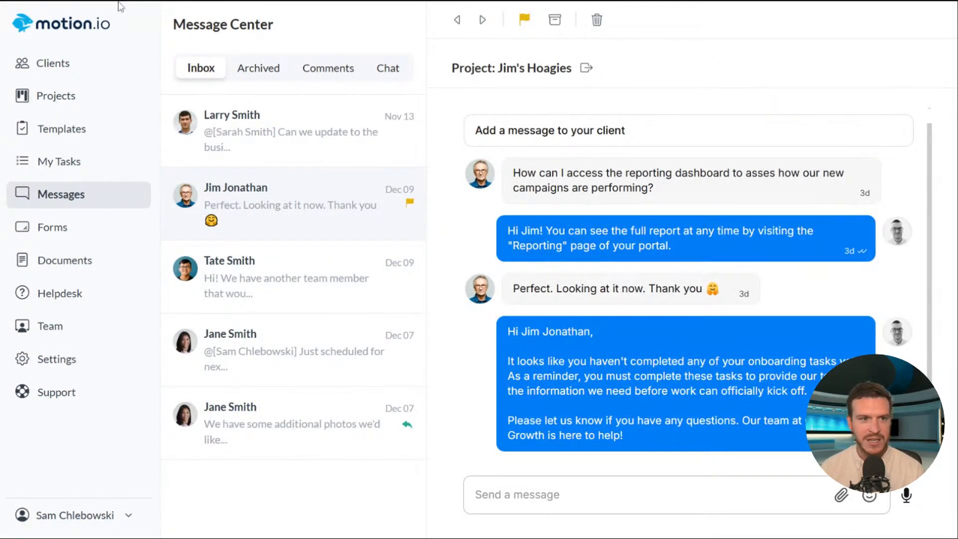
# - Reload the inbox and open the flagged Jim's Hoagies conversation at the top
pyautogui.press('F5')
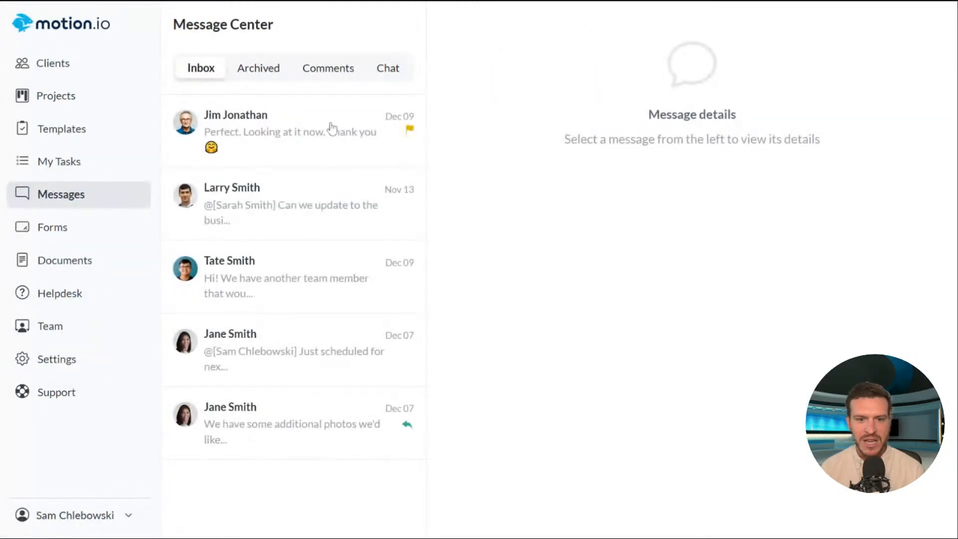
pyautogui.click(348, 158)
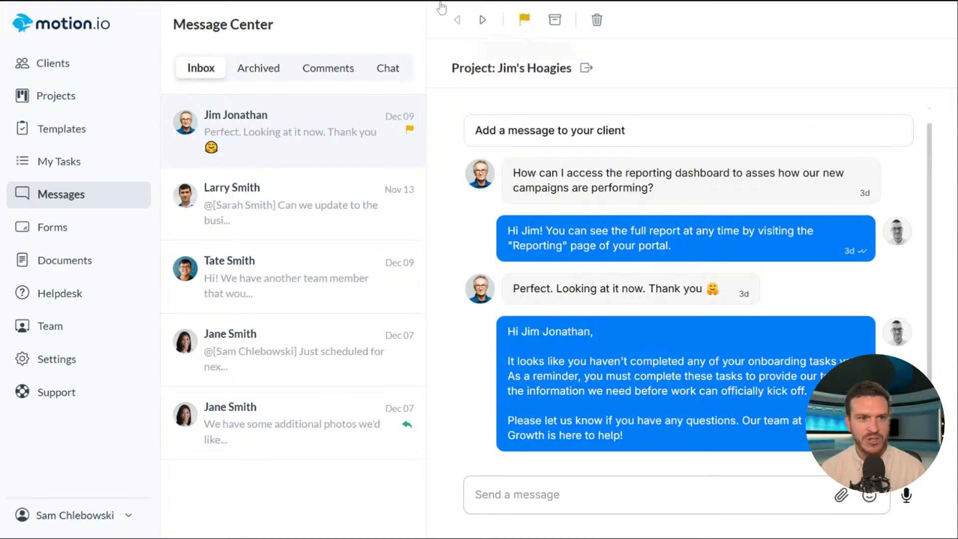
# - Remove the yellow follow-up flag from the open Jim's Hoagies conversation
pyautogui.click(524, 20)
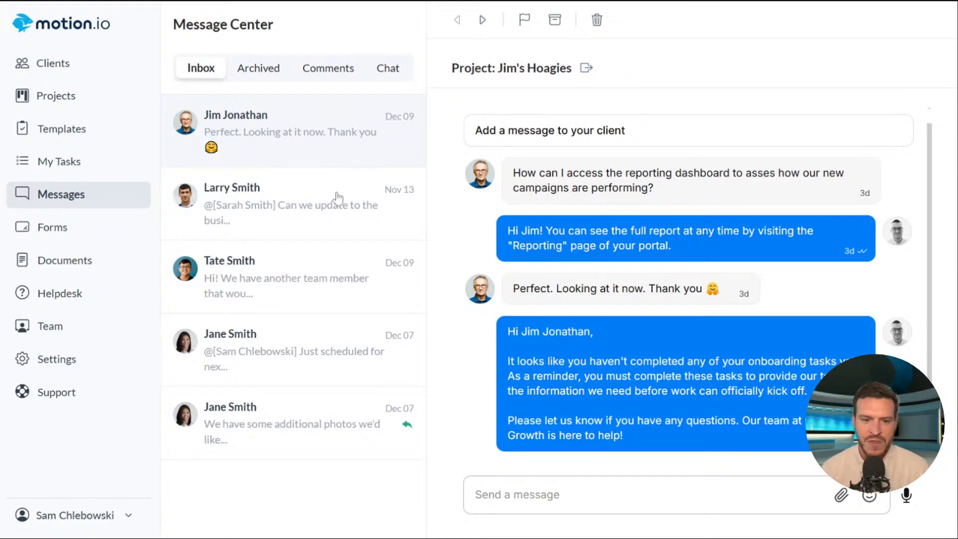
# - Flag the Tate's Tater Tots conversation, then revisit Projects and Messages to refresh the inbox
pyautogui.click(322, 265)
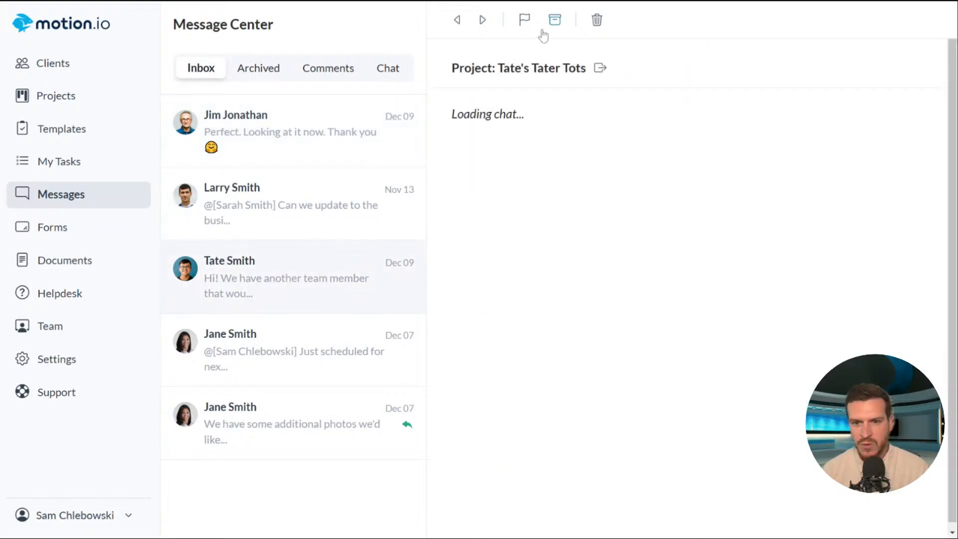
pyautogui.click(524, 19)
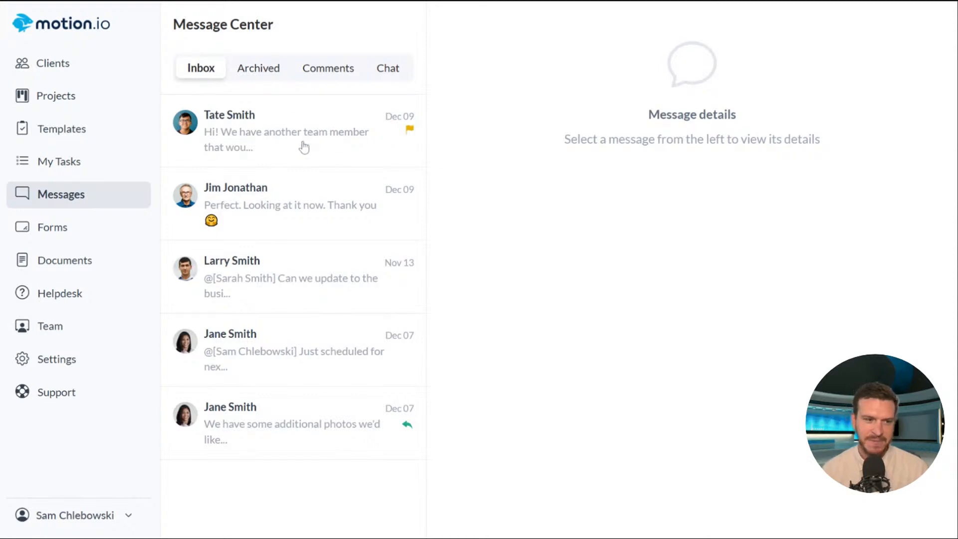
pyautogui.click(59, 99)
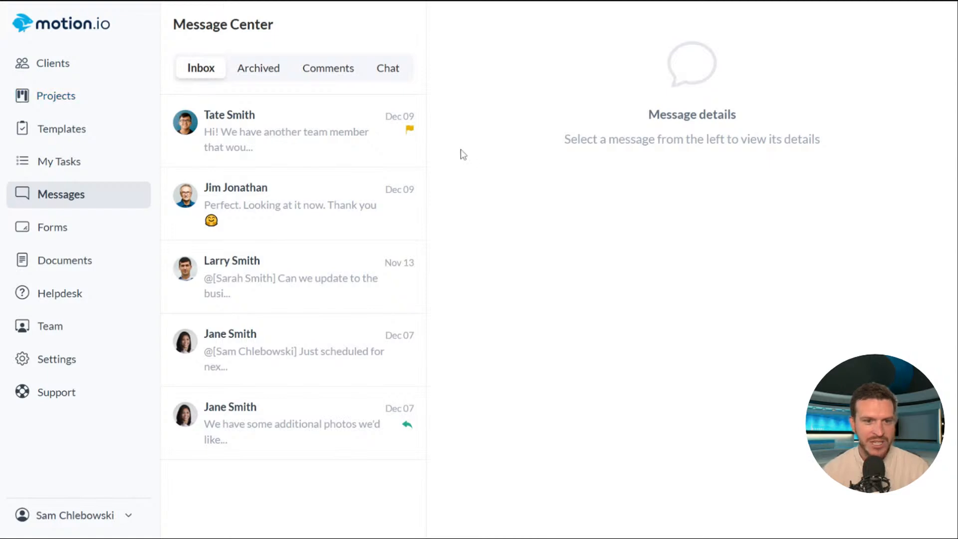
pyautogui.click(62, 197)
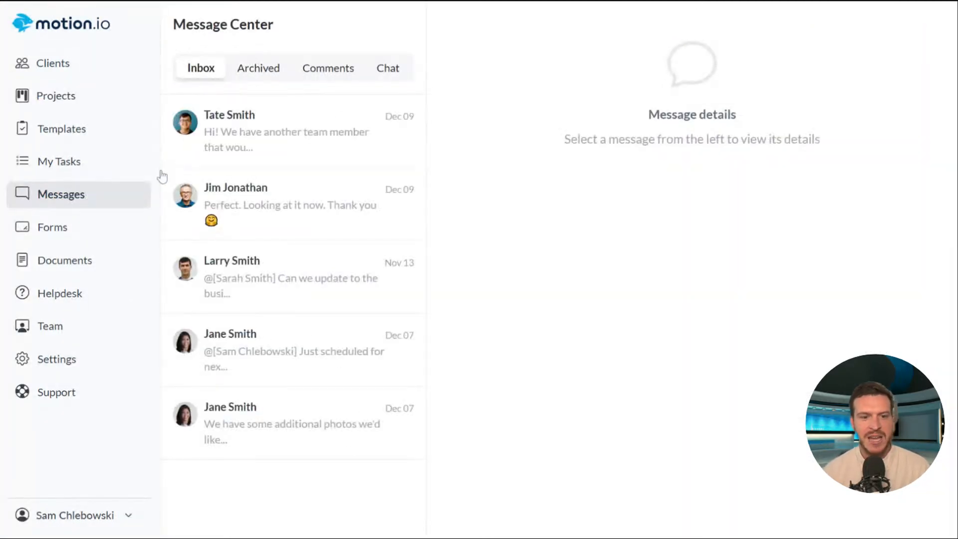
# - View the flagged Tate's Tater Tots conversation, then filter the Message Center to chats only
pyautogui.click(308, 126)
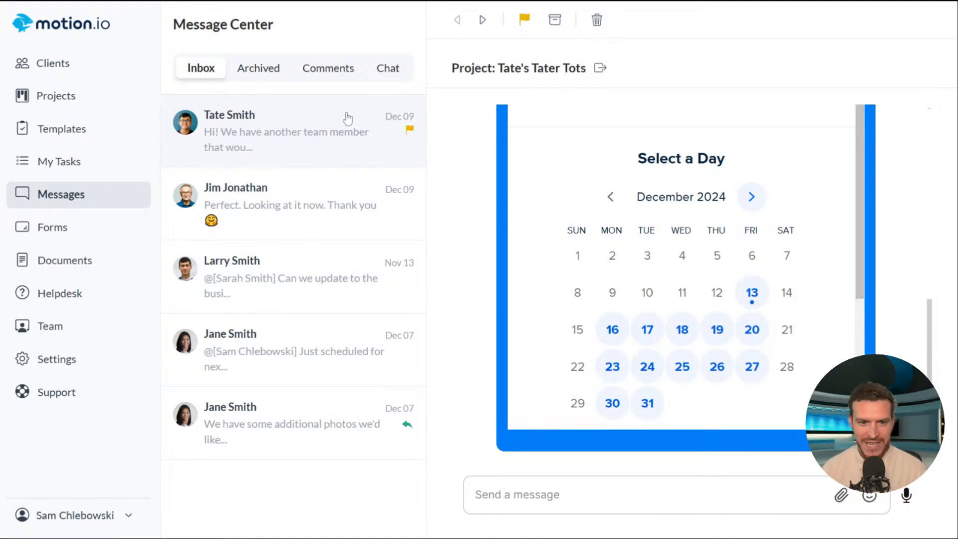
pyautogui.click(396, 73)
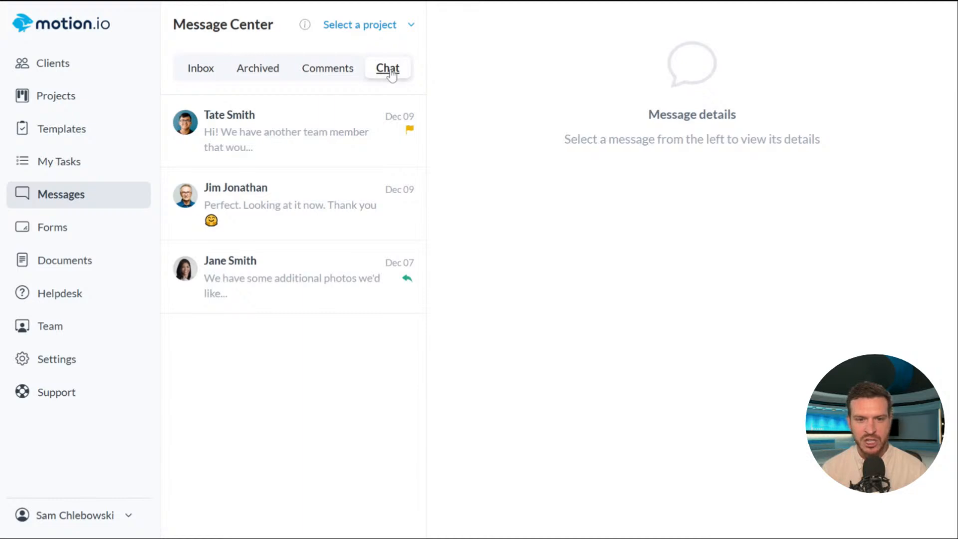
# - Filter chats to the Blue Heron Sporting Goods project and dismiss the Server Error toast
pyautogui.click(387, 27)
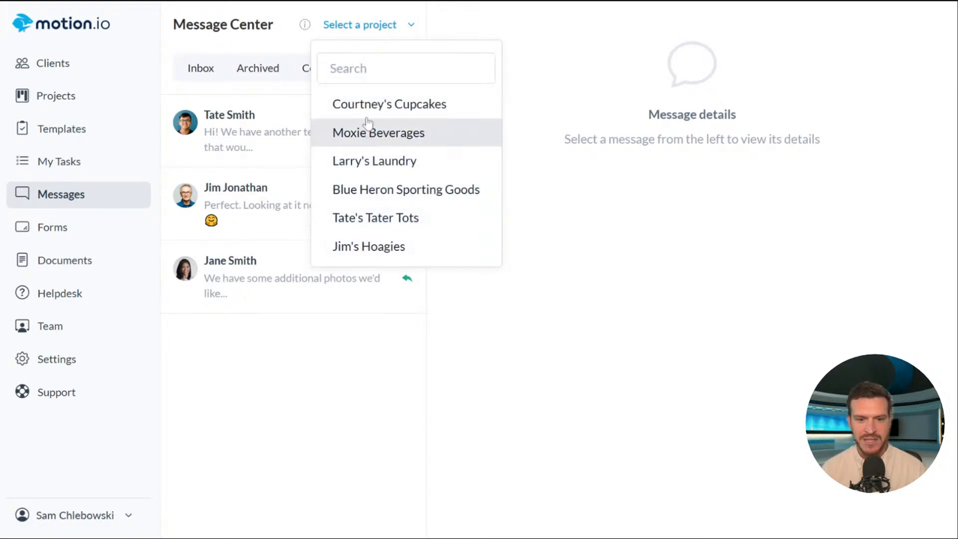
pyautogui.click(385, 191)
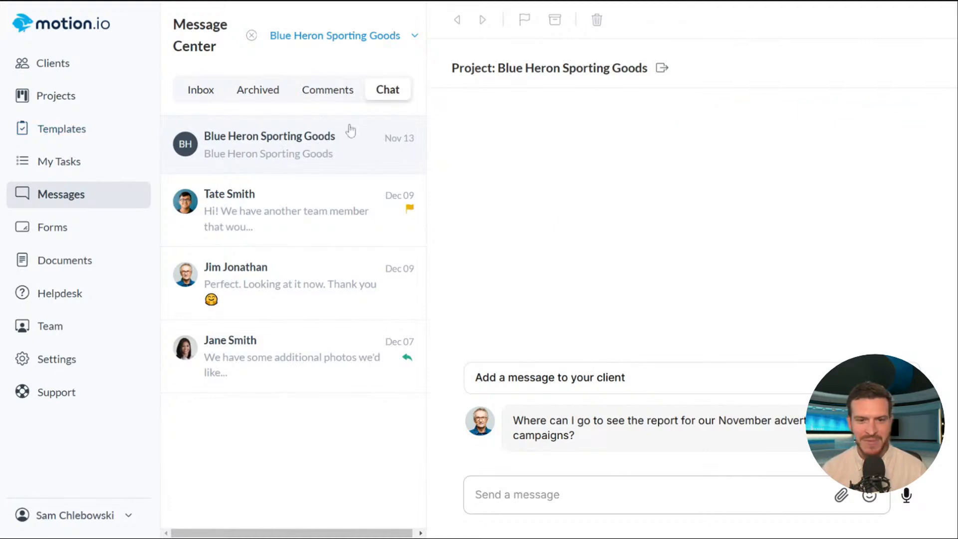
pyautogui.click(338, 38)
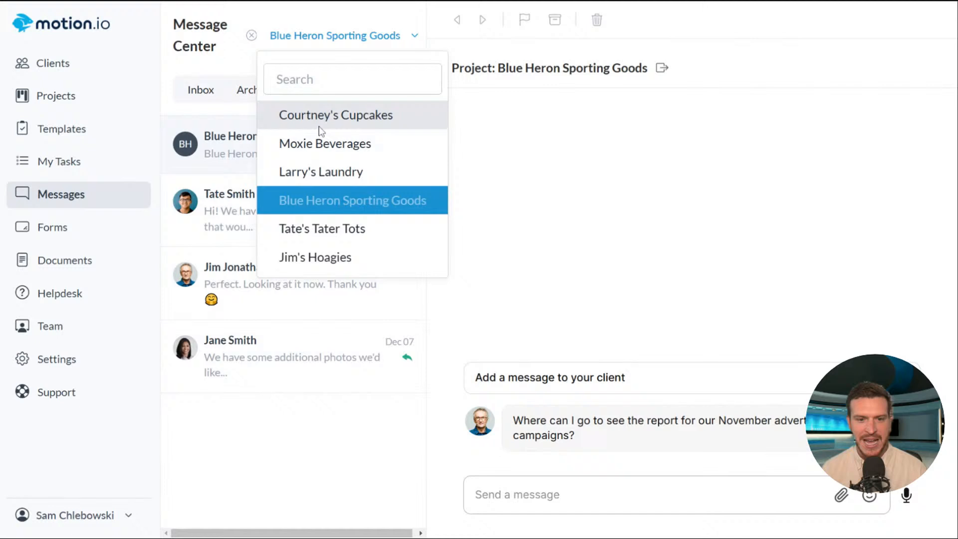
pyautogui.click(251, 41)
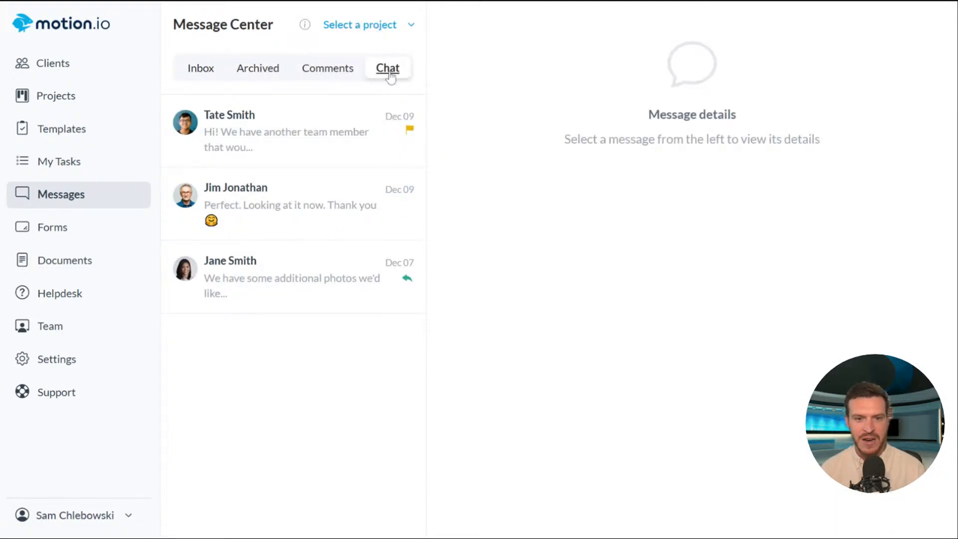
pyautogui.click(375, 25)
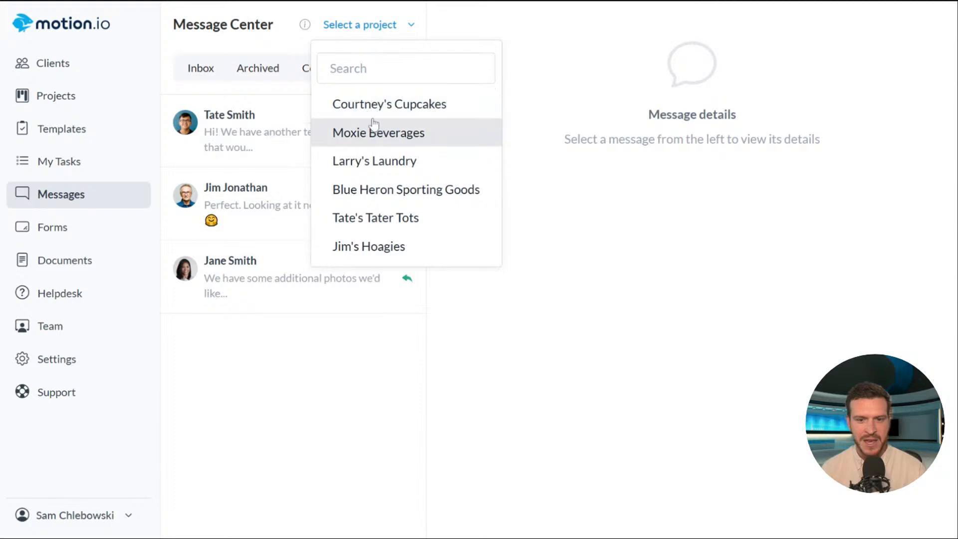
pyautogui.click(371, 105)
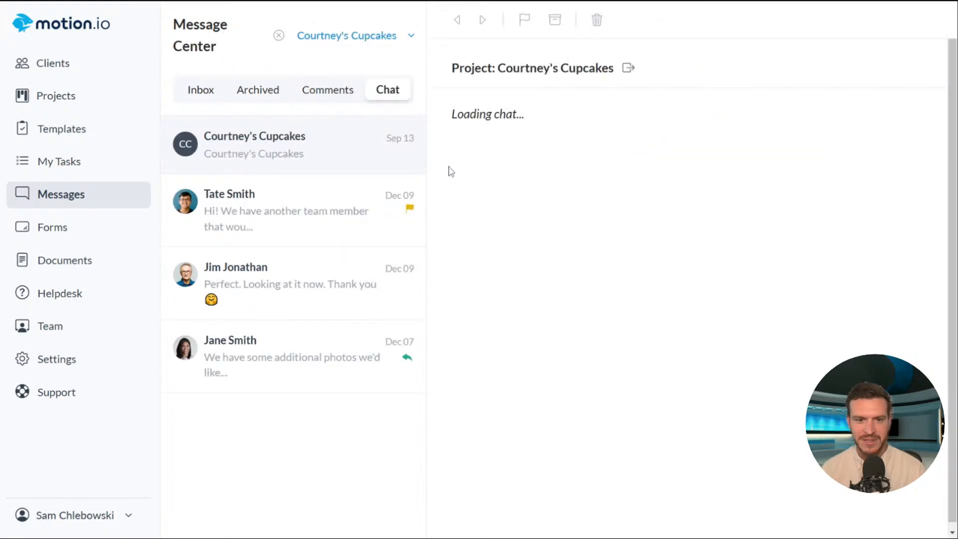
pyautogui.click(389, 50)
pyautogui.click(380, 199)
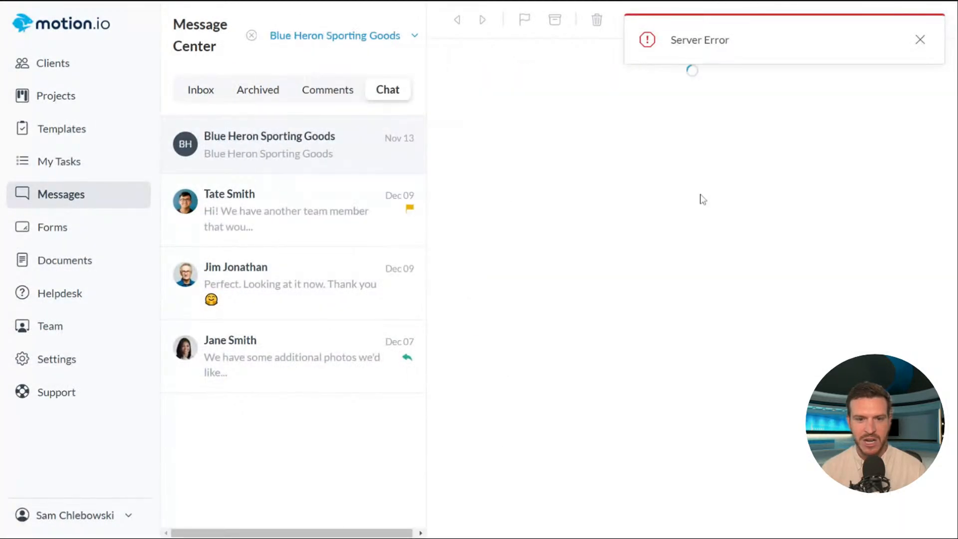
pyautogui.click(920, 40)
# - Send the Blue Heron client a 'Just following up' message asking about the onboarding tasks
pyautogui.write('Hey J')
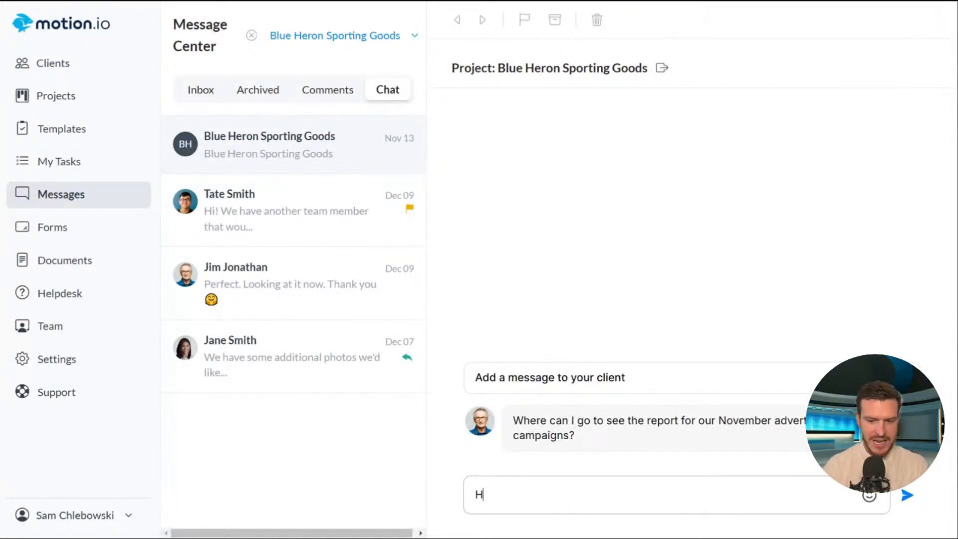
pyautogui.press('BackSpace')
pyautogui.press('BackSpace')
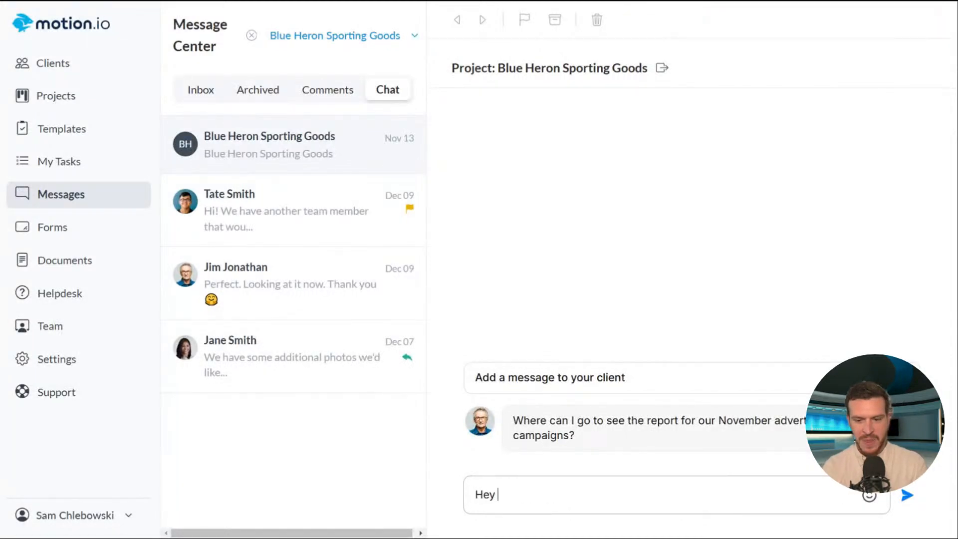
pyautogui.write('! Just foll')
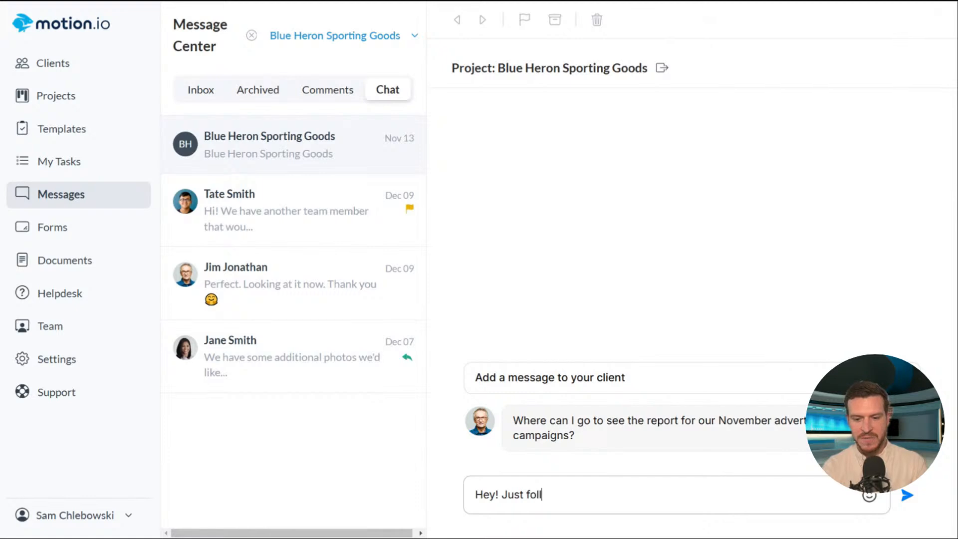
pyautogui.write('owing up. W')
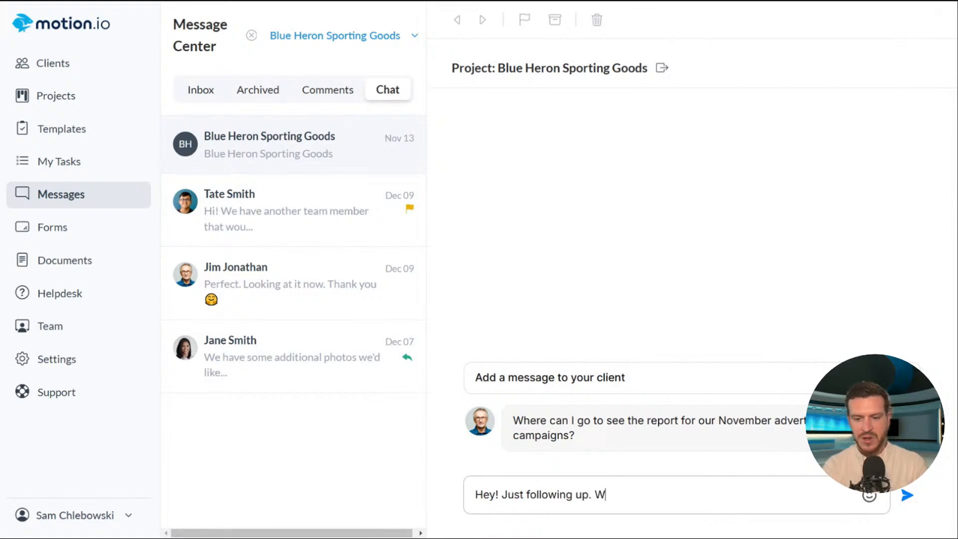
pyautogui.write('anted to see if you have')
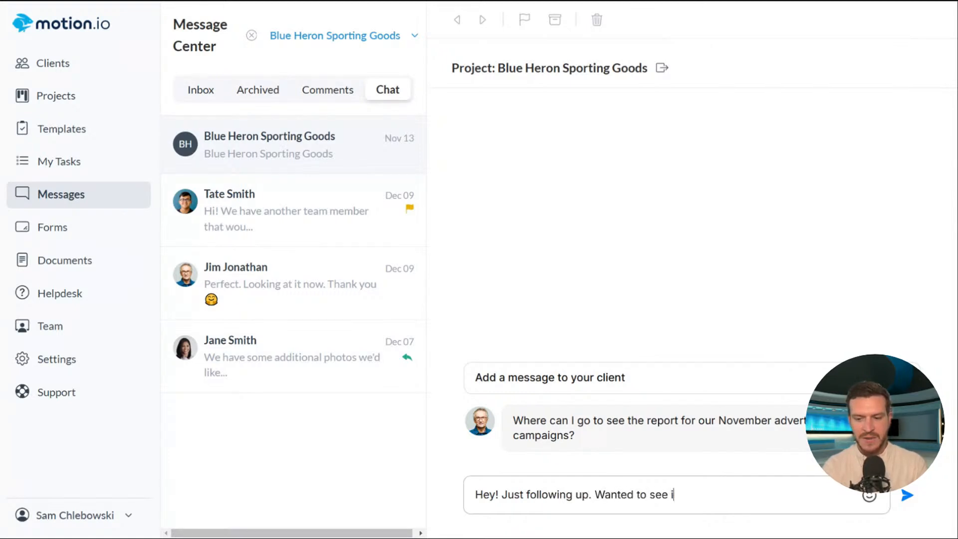
pyautogui.press('BackSpace')
pyautogui.press('BackSpace')
pyautogui.press('BackSpace')
pyautogui.press('BackSpace')
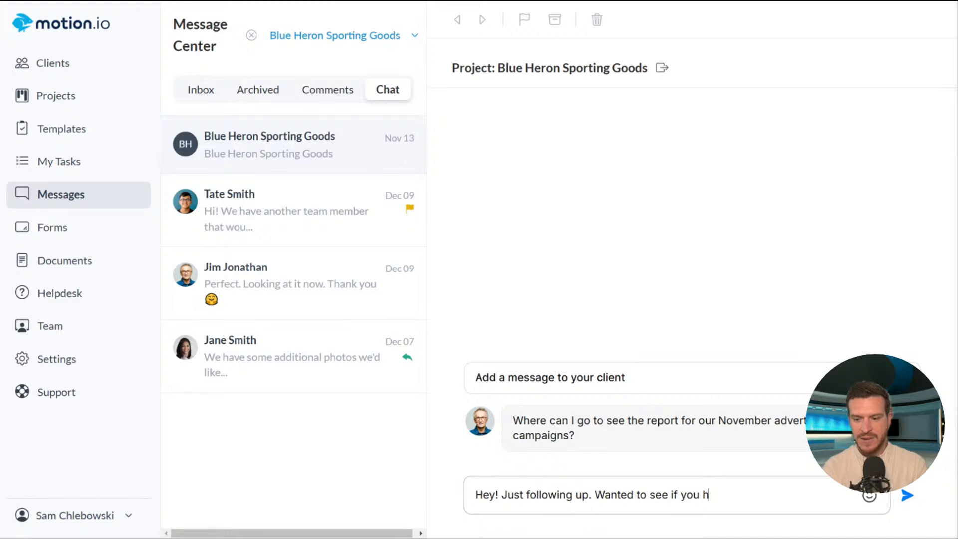
pyautogui.write('ad questions about the onb')
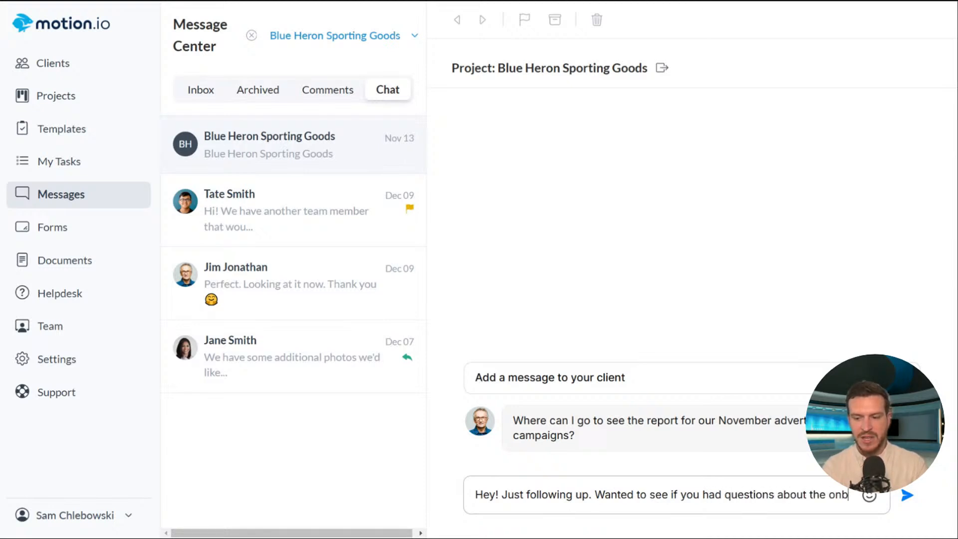
pyautogui.write('oarding tasks our team assigned you?')
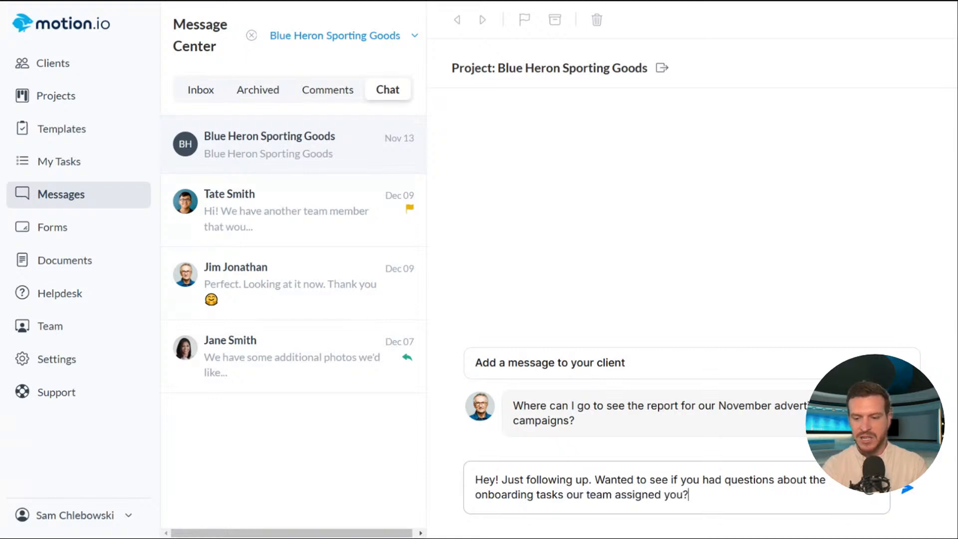
pyautogui.press('Return')
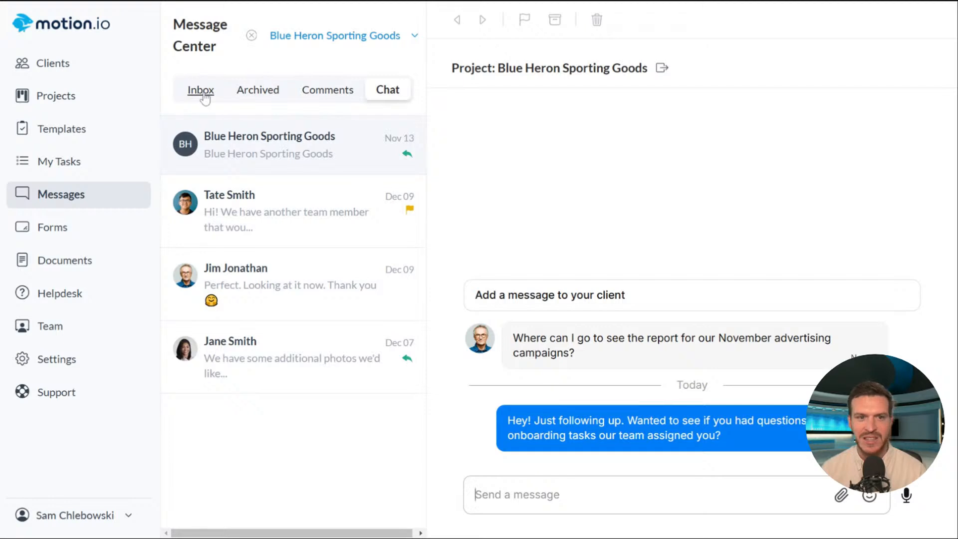
# - Switch to the full Inbox, then go to the Projects list of six active projects
pyautogui.click(203, 92)
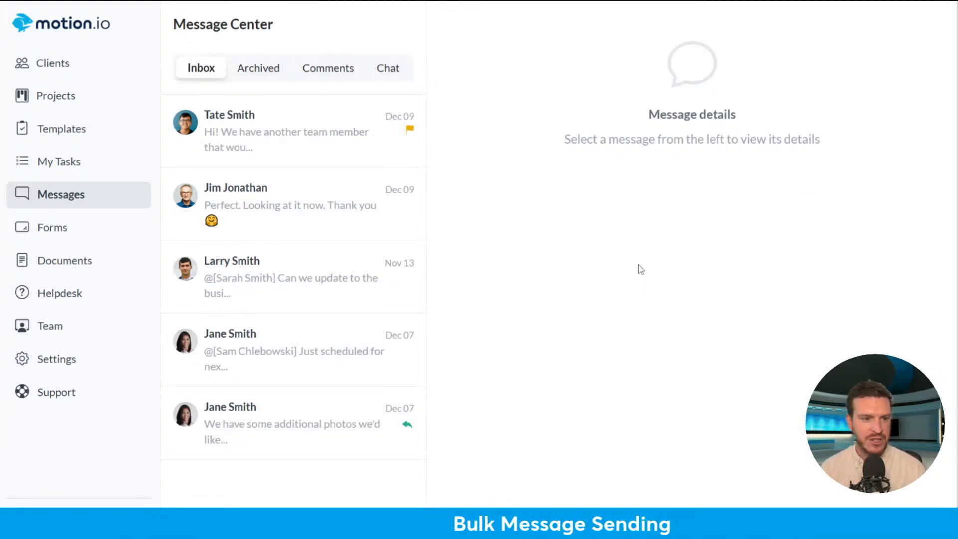
pyautogui.click(91, 102)
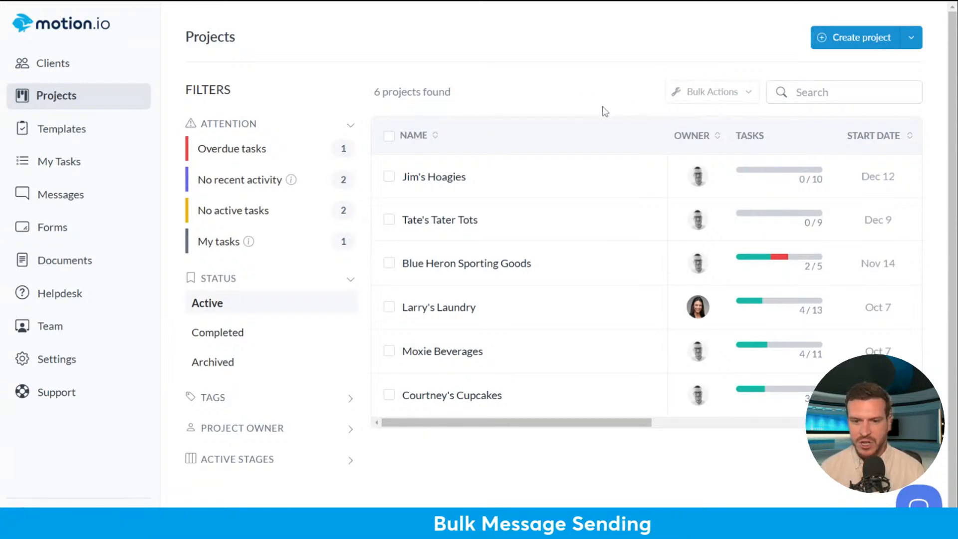
# - Tick the Tate's Tater Tots and Jim's Hoagies checkboxes in the projects table
pyautogui.click(389, 221)
pyautogui.click(389, 176)
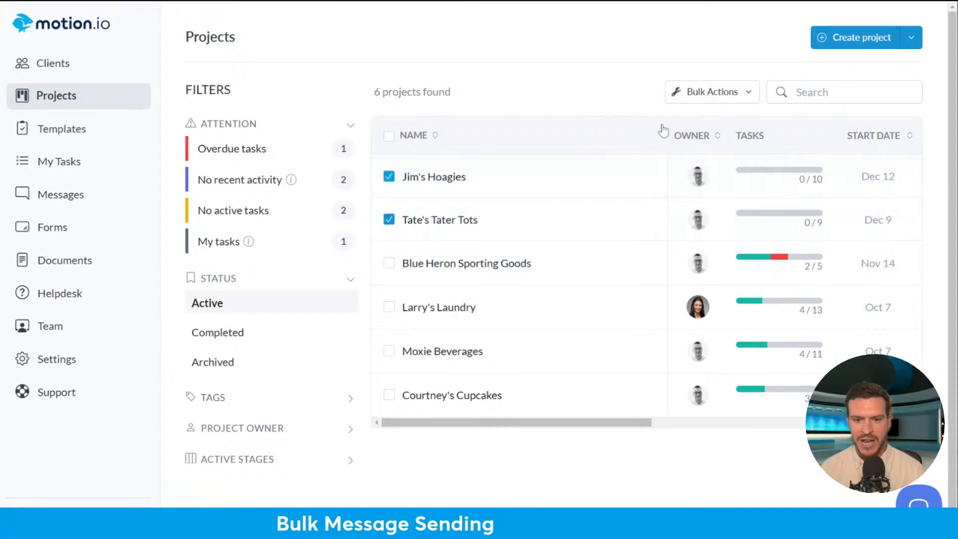
# - Choose Send bulk chat message from Bulk Actions for the two selected projects
pyautogui.click(735, 94)
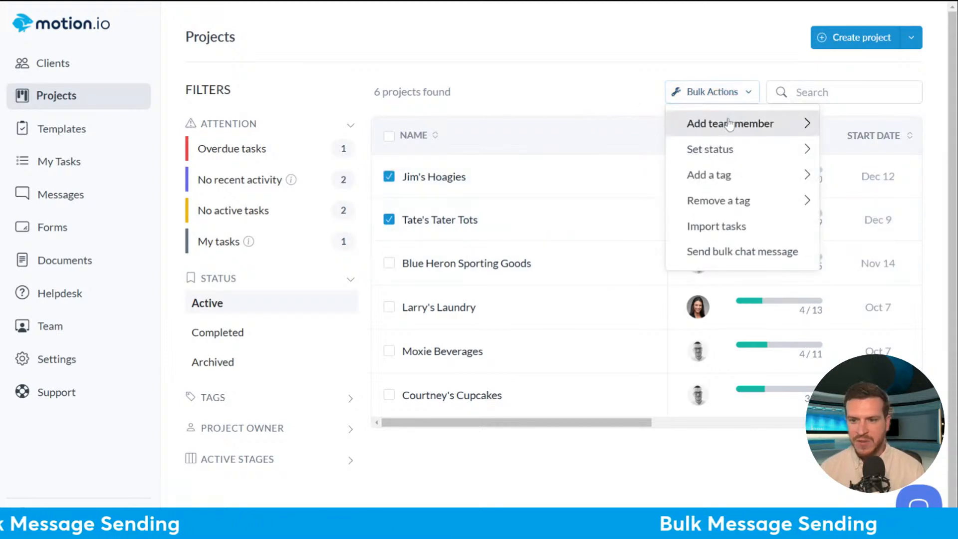
pyautogui.moveTo(724, 155)
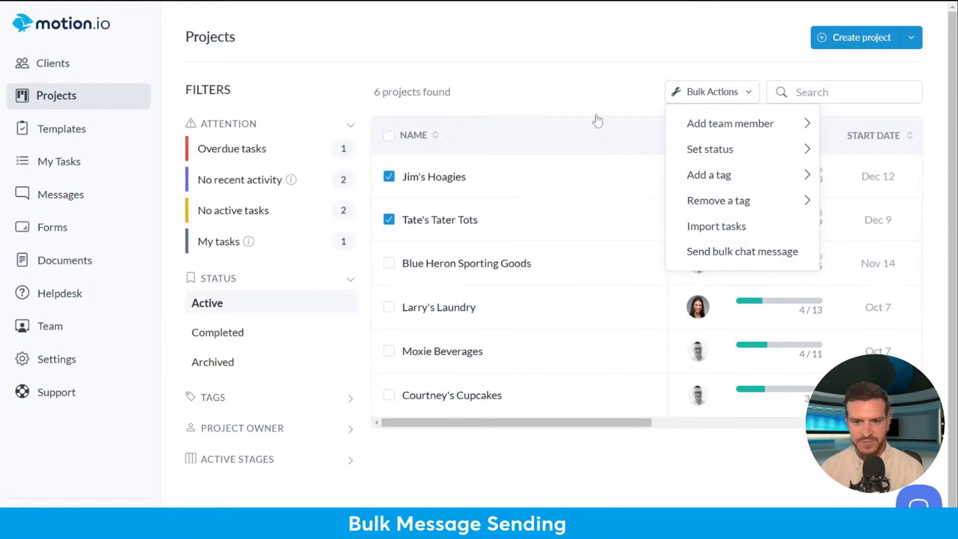
pyautogui.click(595, 97)
pyautogui.click(696, 91)
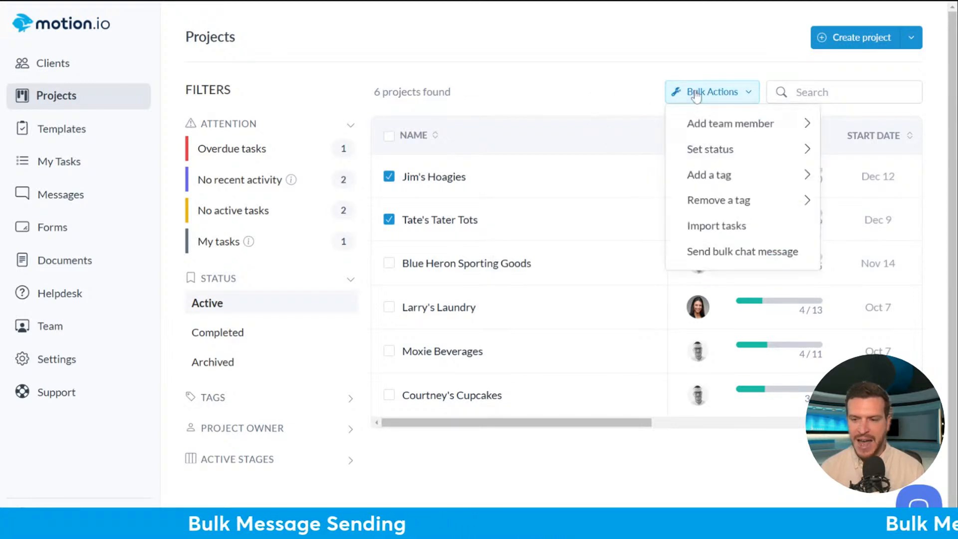
pyautogui.moveTo(699, 132)
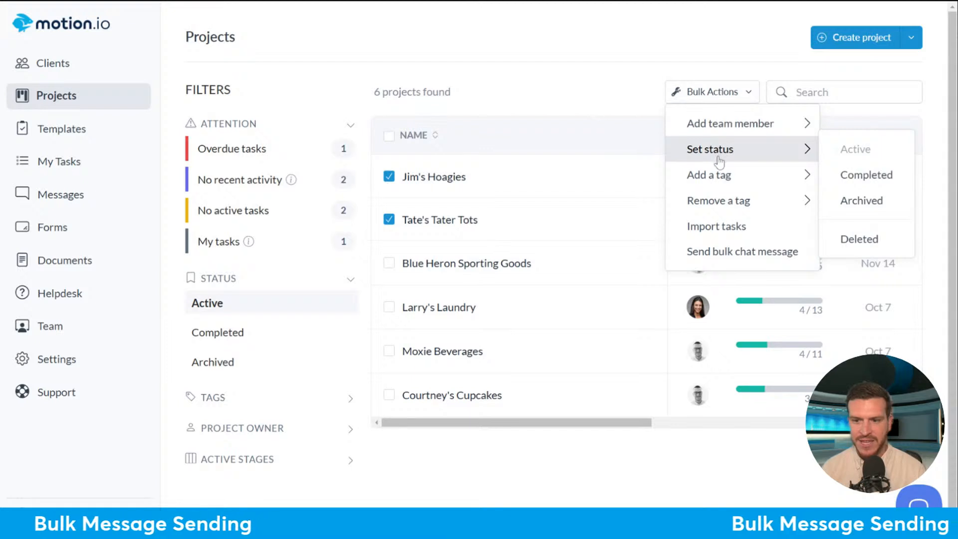
pyautogui.moveTo(738, 204)
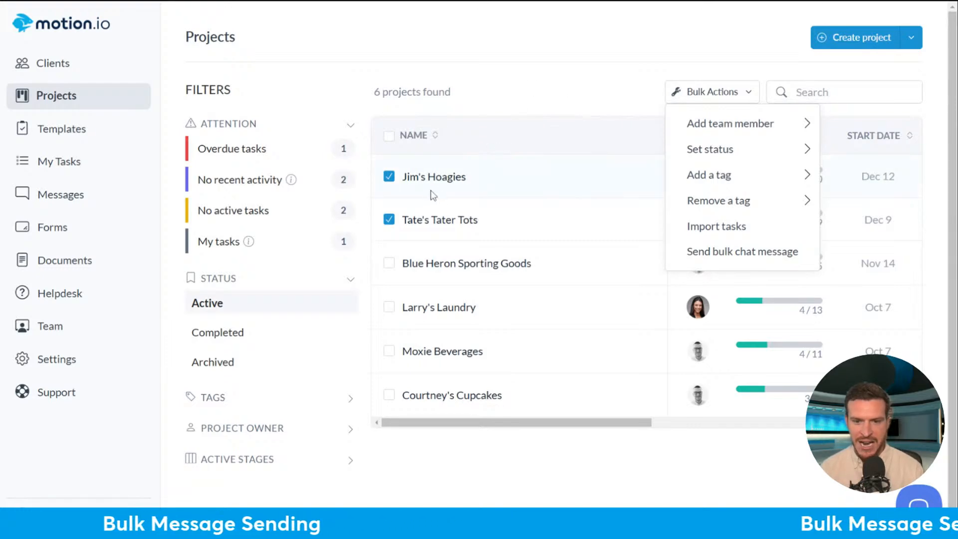
pyautogui.click(723, 253)
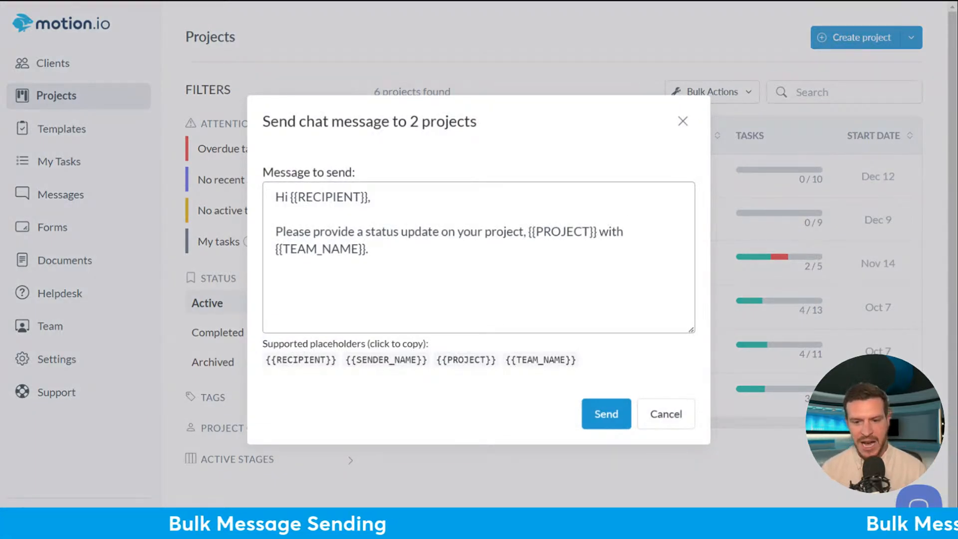
# - Replace the default status-update paragraph with 'Just checking in!' and send the bulk message
pyautogui.moveTo(369, 249); pyautogui.dragTo(259, 241)
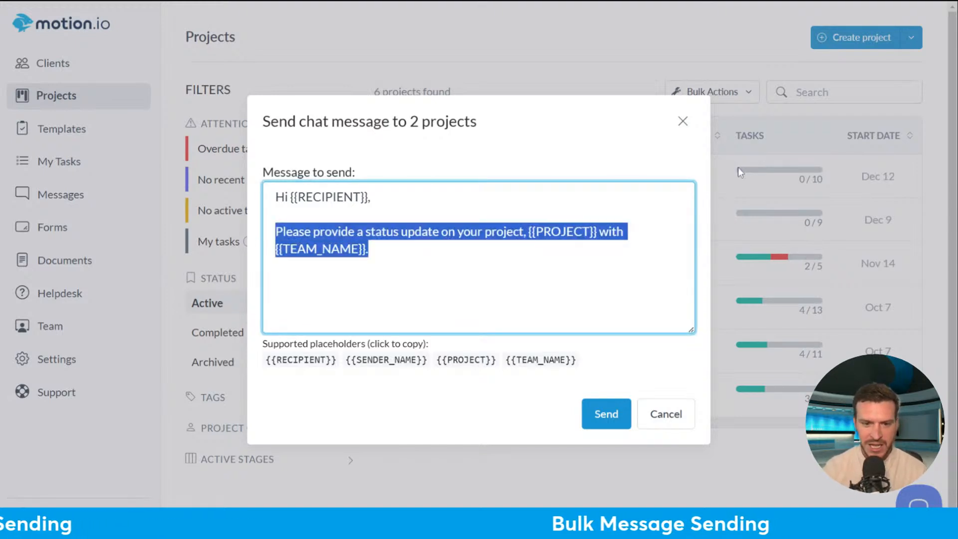
pyautogui.press('BackSpace')
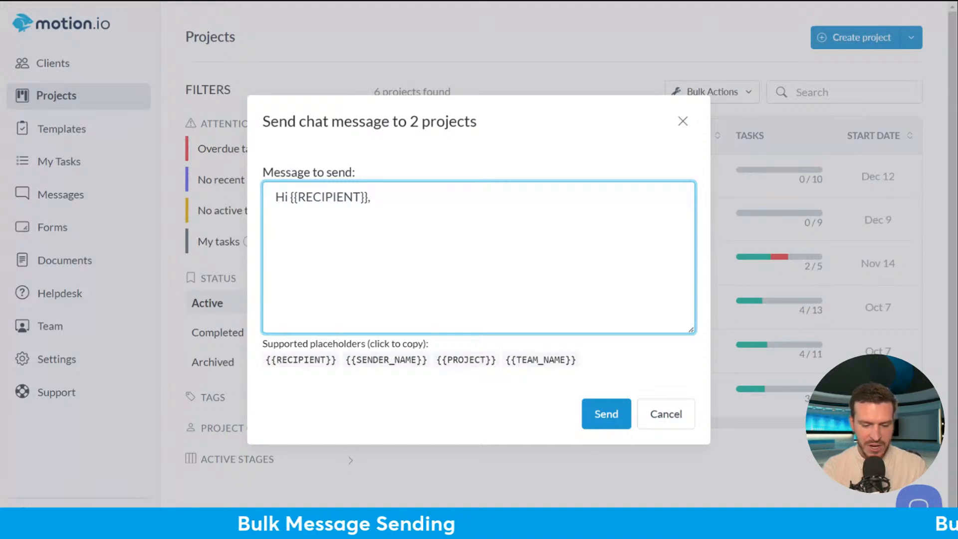
pyautogui.write('Hey,')
pyautogui.press('BackSpace')
pyautogui.press('BackSpace')
pyautogui.press('BackSpace')
pyautogui.press('BackSpace')
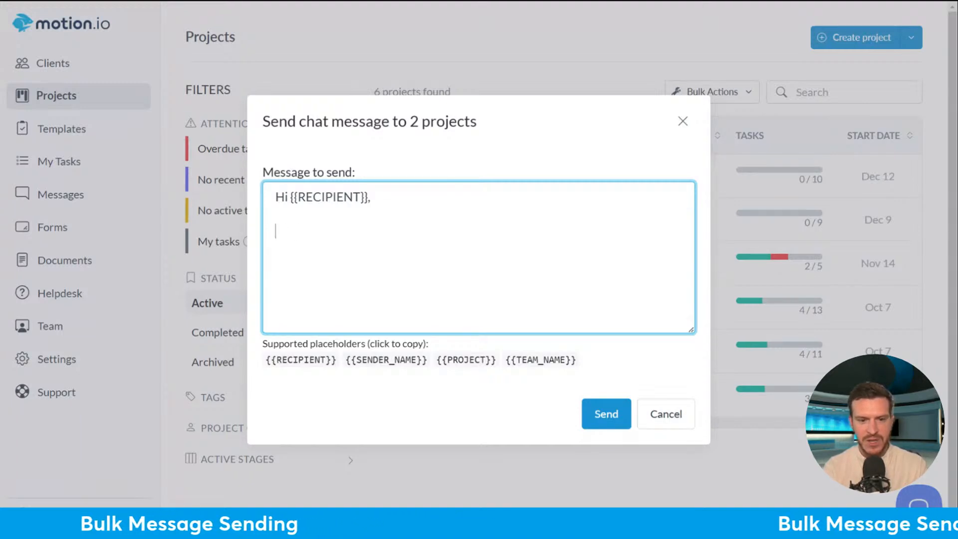
pyautogui.write('Just checking in!')
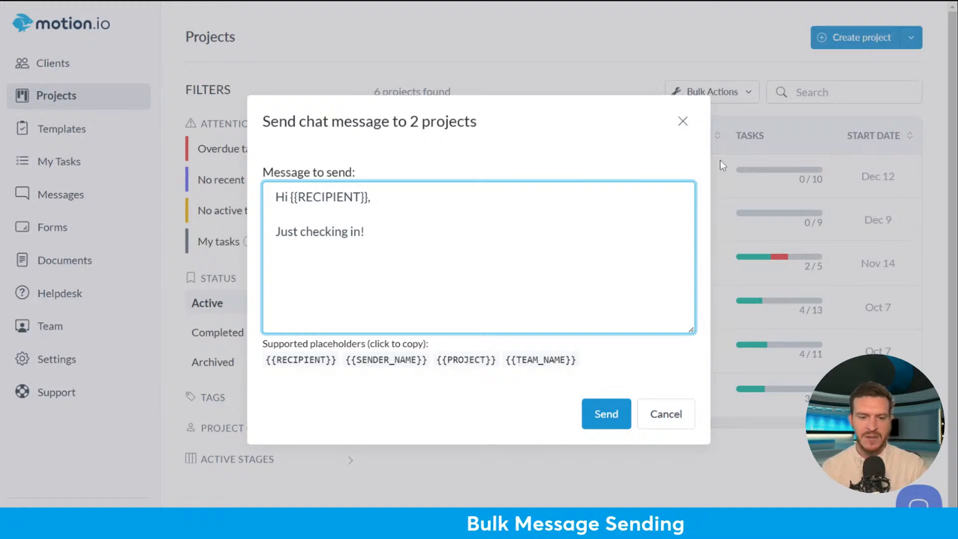
pyautogui.click(611, 421)
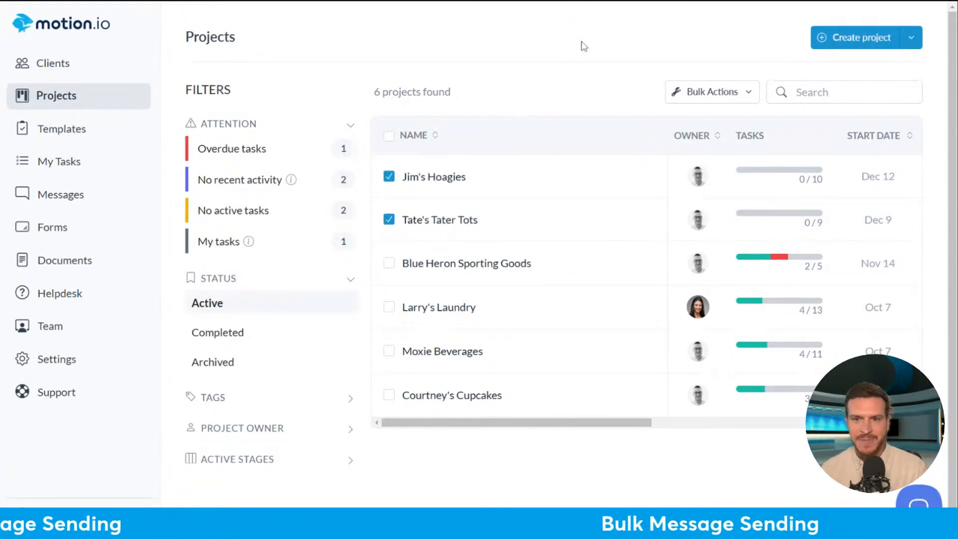
# - Uncheck Jim's Hoagies and Tate's Tater Tots, then filter projects to No recent activity
pyautogui.click(389, 177)
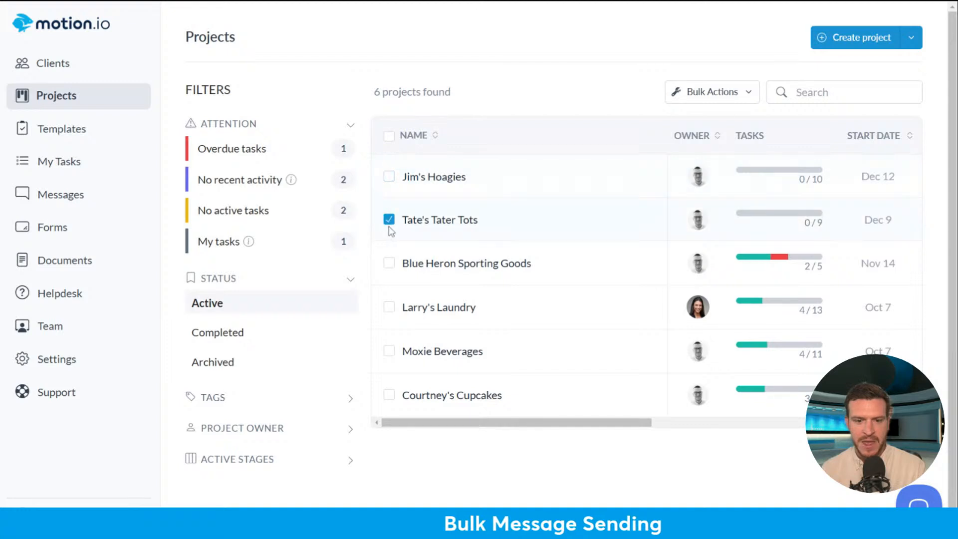
pyautogui.click(389, 220)
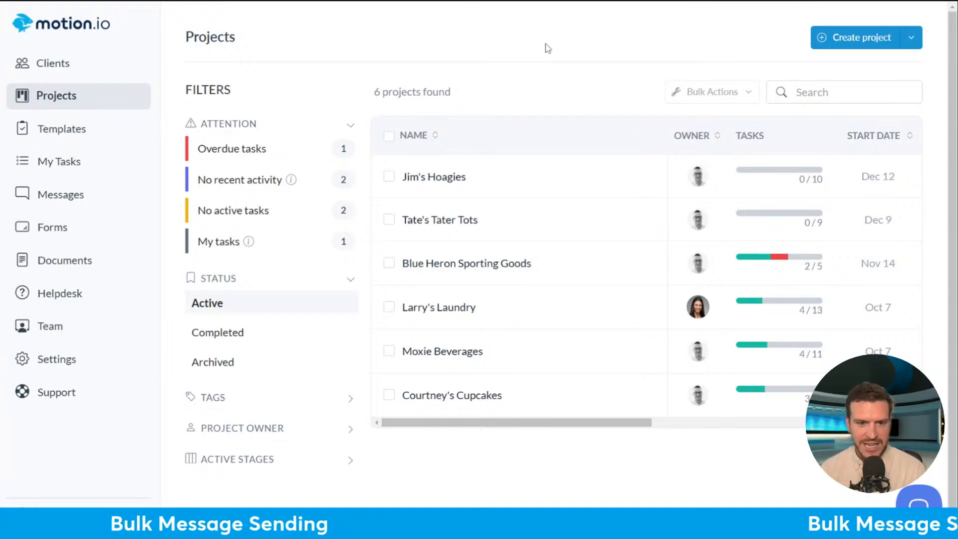
pyautogui.click(265, 184)
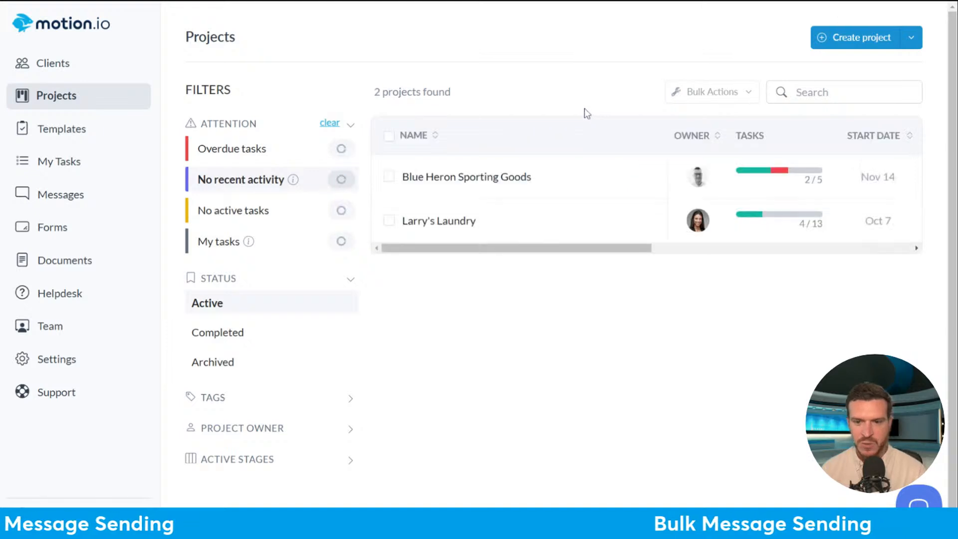
pyautogui.click(389, 137)
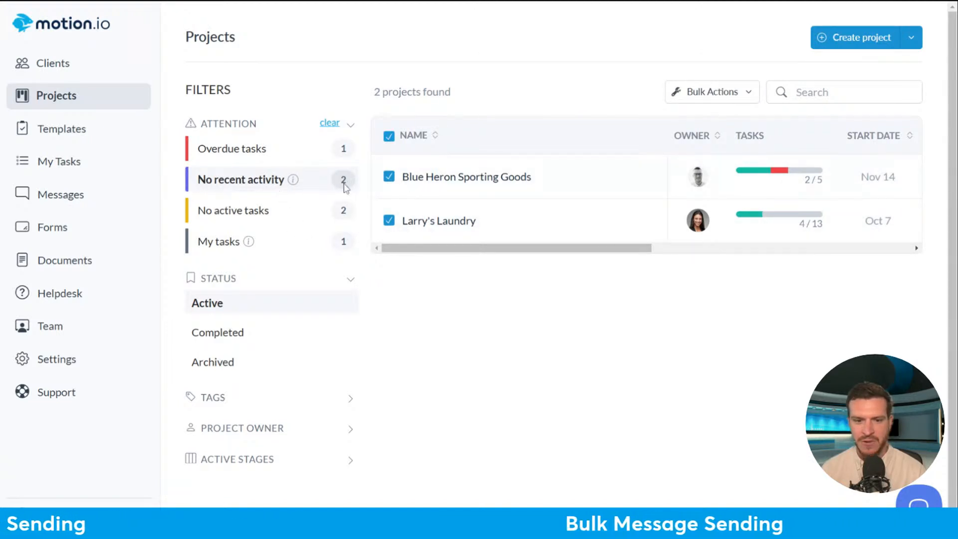
pyautogui.click(693, 95)
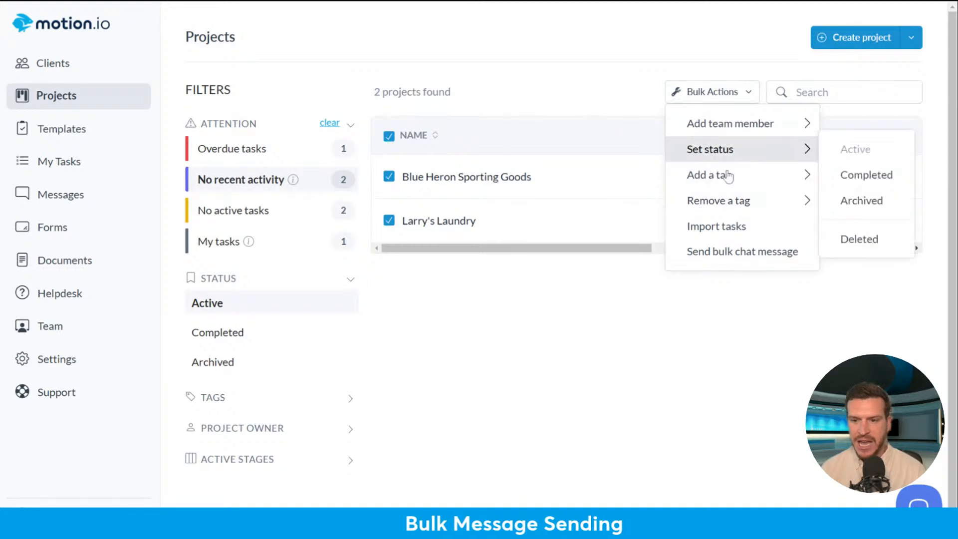
pyautogui.click(732, 260)
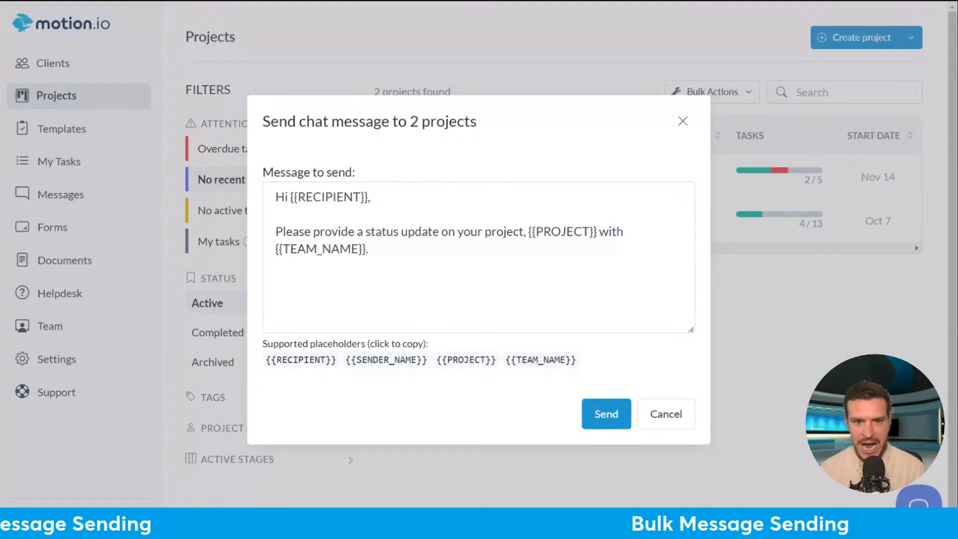
pyautogui.click(695, 120)
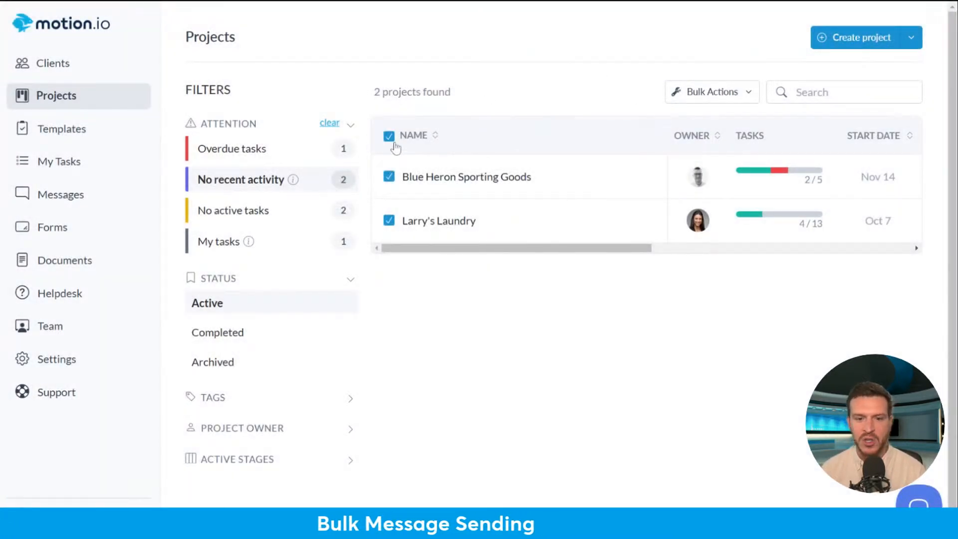
pyautogui.click(390, 137)
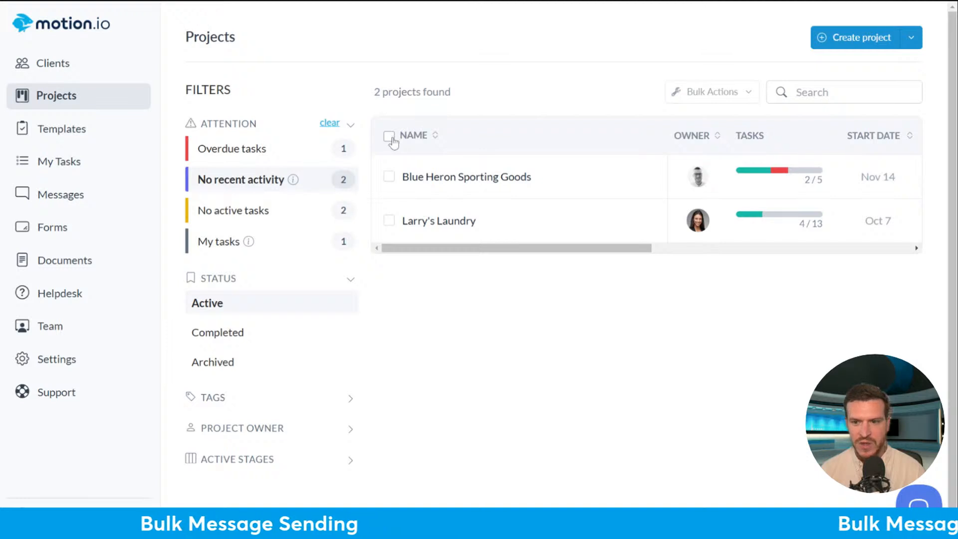
# - Clear the filter, select all six projects, and start a bulk chat reading 'Here are our ho'
pyautogui.click(330, 123)
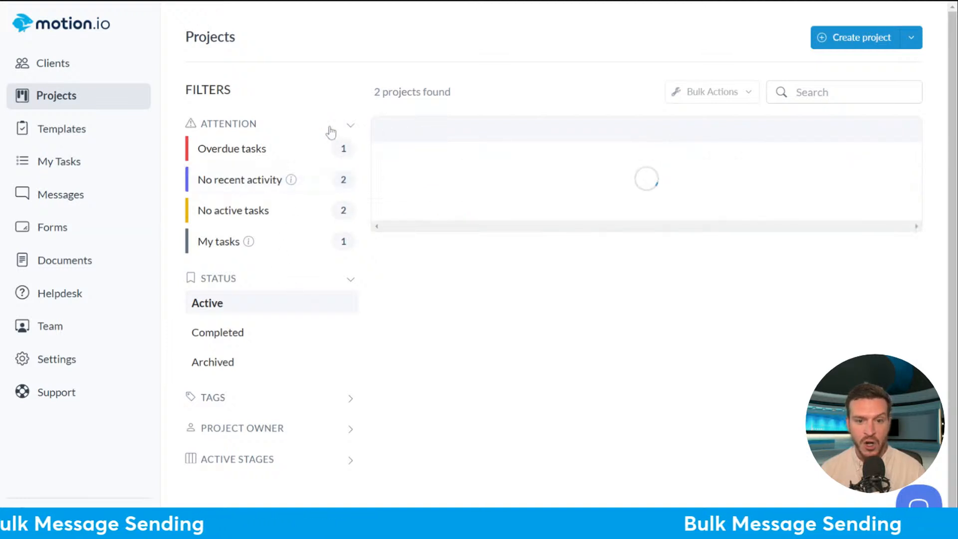
pyautogui.click(390, 138)
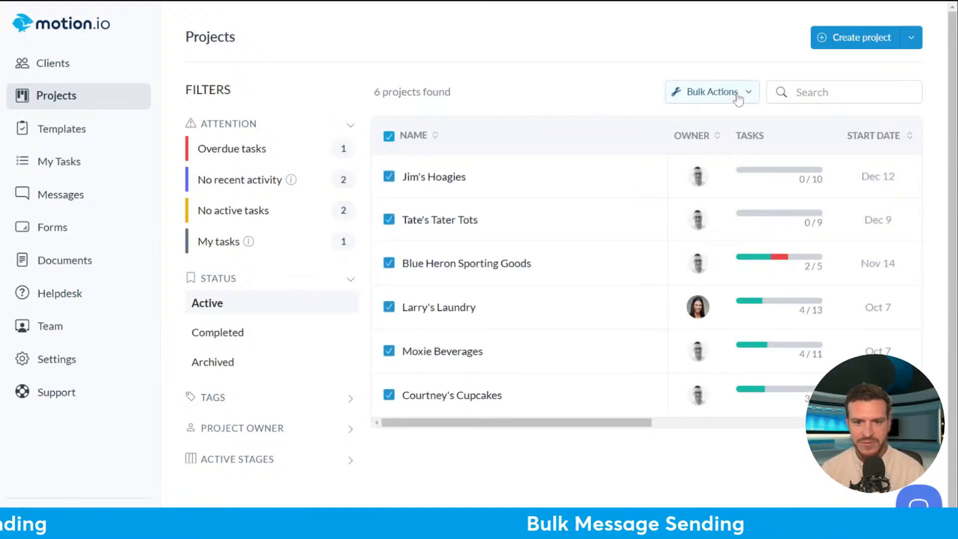
pyautogui.click(738, 93)
pyautogui.click(729, 255)
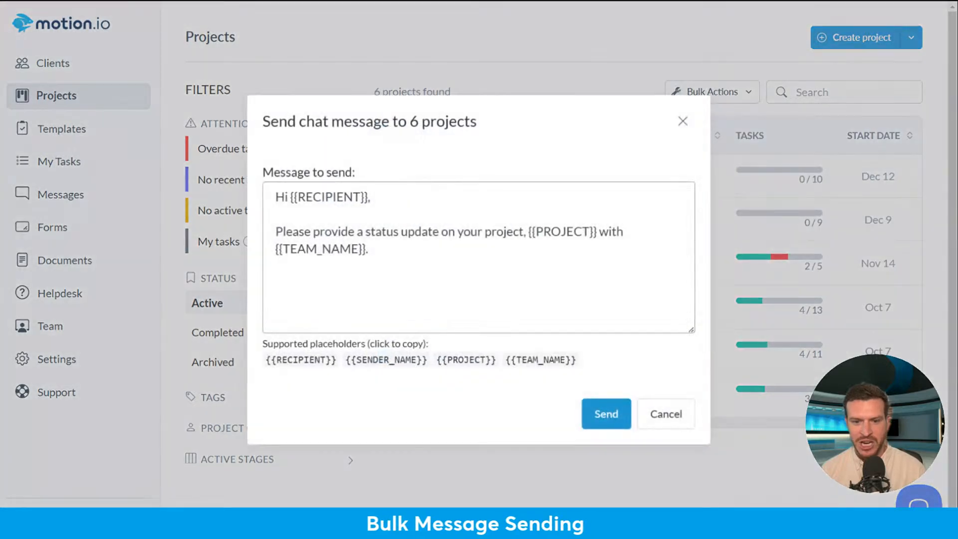
pyautogui.moveTo(312, 231); pyautogui.dragTo(369, 249)
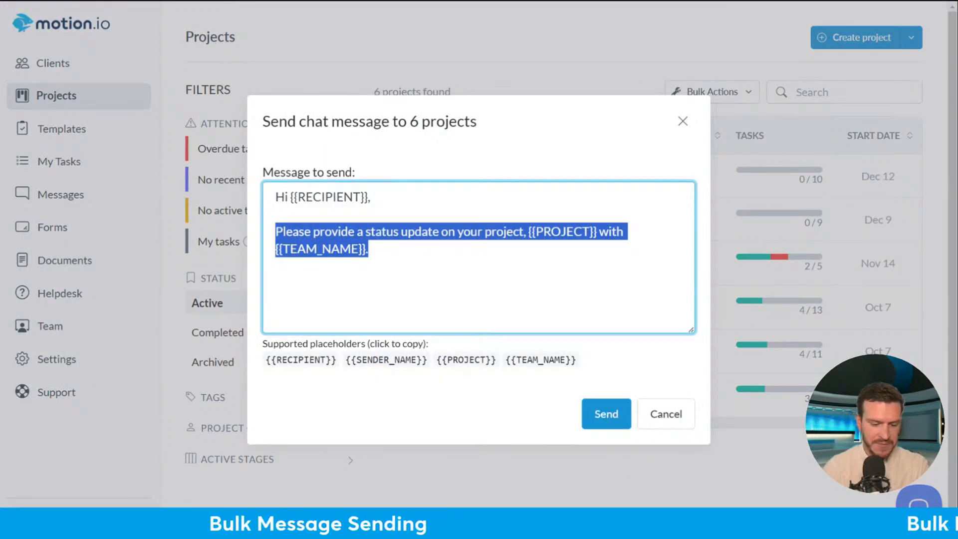
pyautogui.write('Here are')
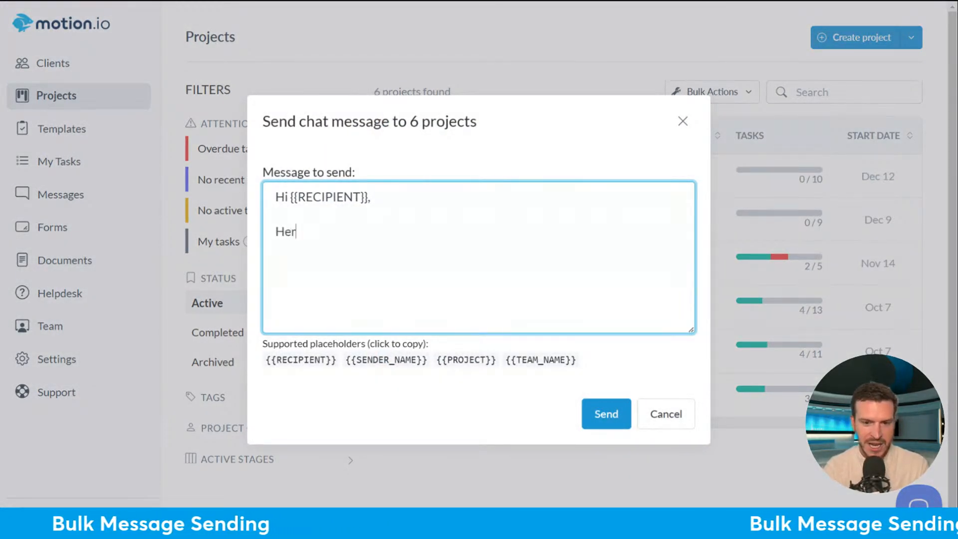
pyautogui.write(' our ho')
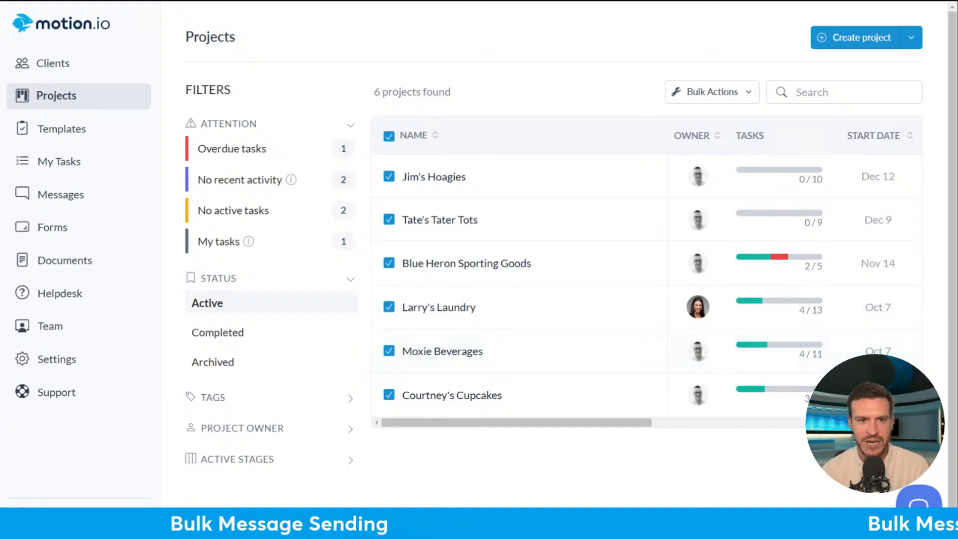
# - Open Moxie Beverages, review its Users and client chat, then view its Tasks page
pyautogui.click(443, 351)
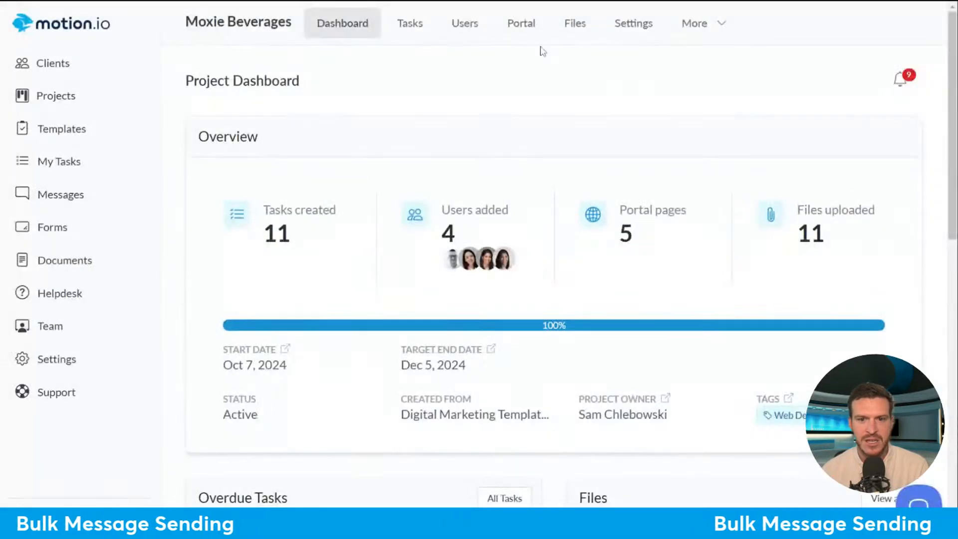
pyautogui.click(467, 27)
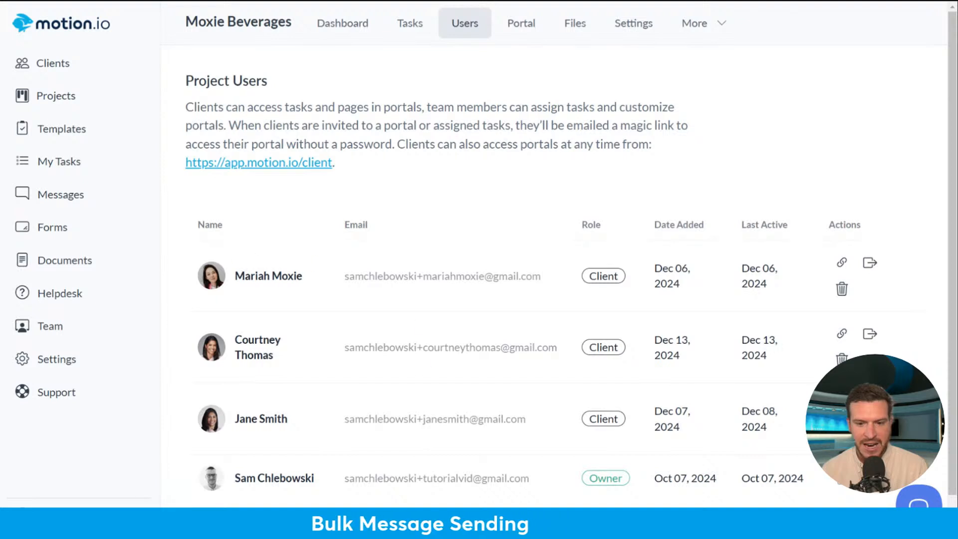
pyautogui.click(694, 24)
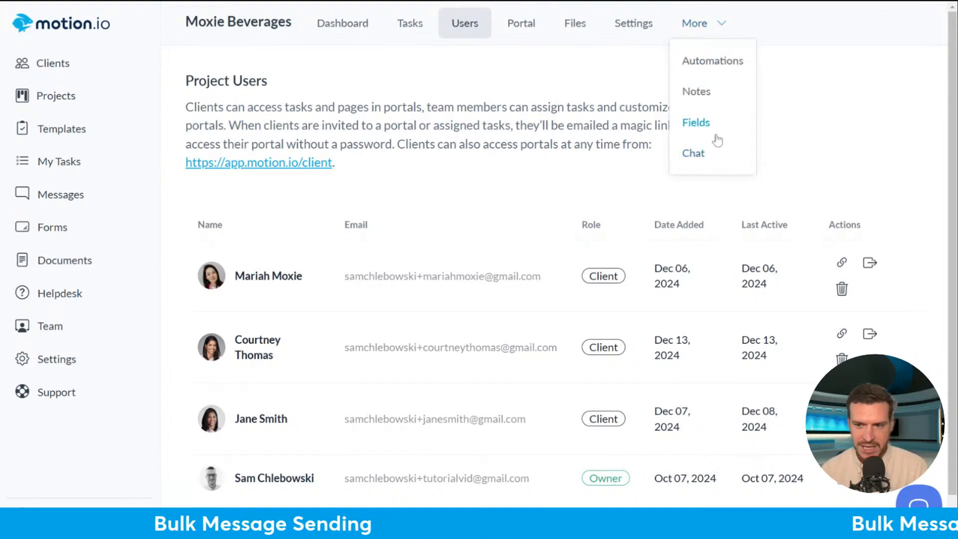
pyautogui.click(693, 153)
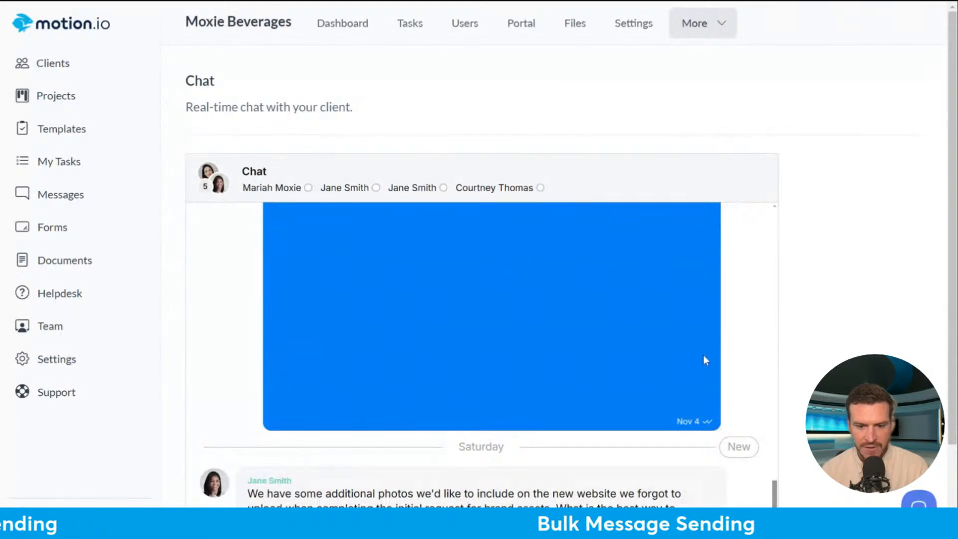
pyautogui.scroll(-2, 704, 360)
pyautogui.scroll(10, 574, 315)
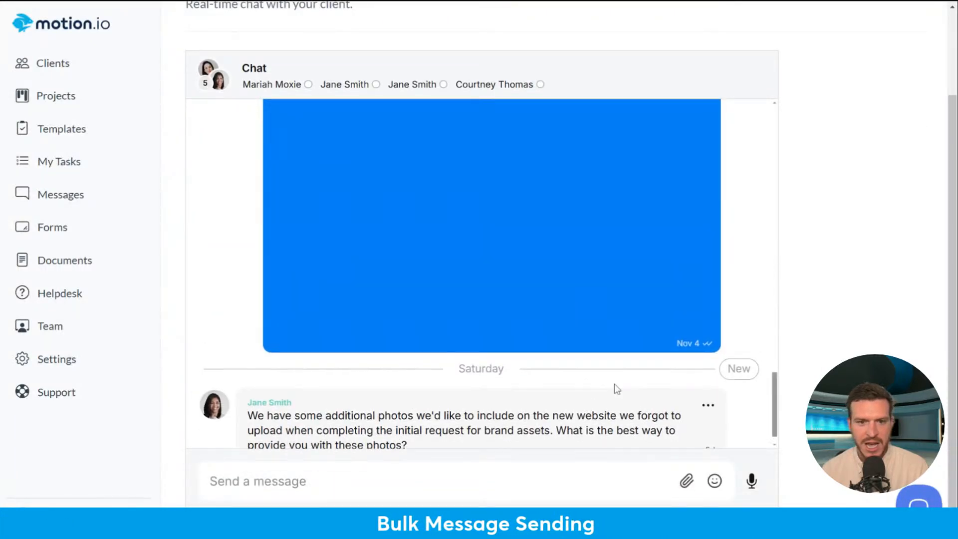
pyautogui.scroll(5, 596, 344)
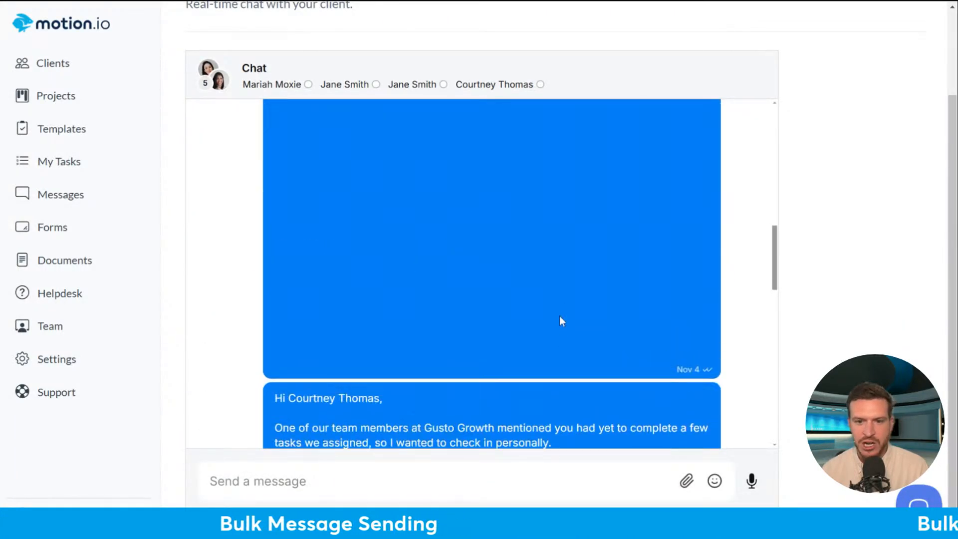
pyautogui.scroll(-6, 593, 274)
pyautogui.scroll(-3, 220, 193)
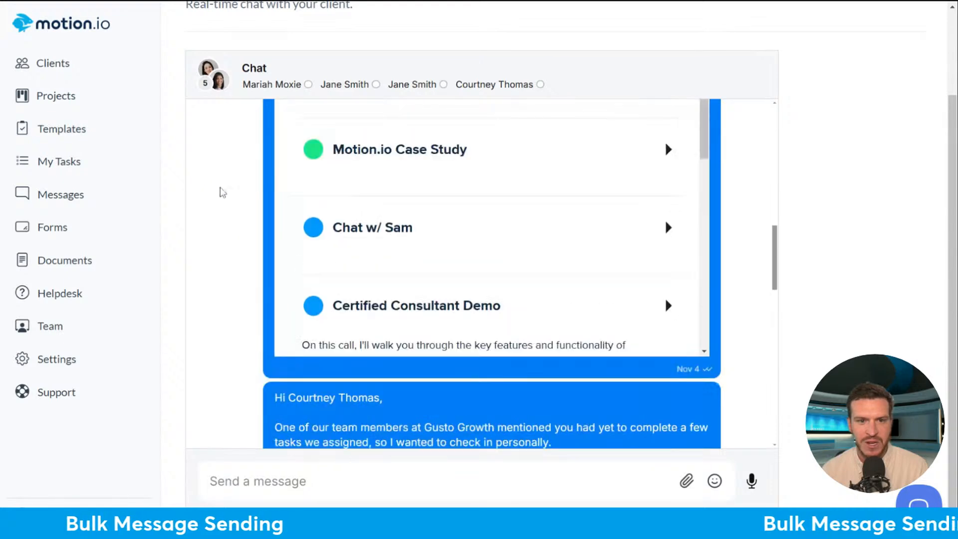
pyautogui.scroll(2, 274, 47)
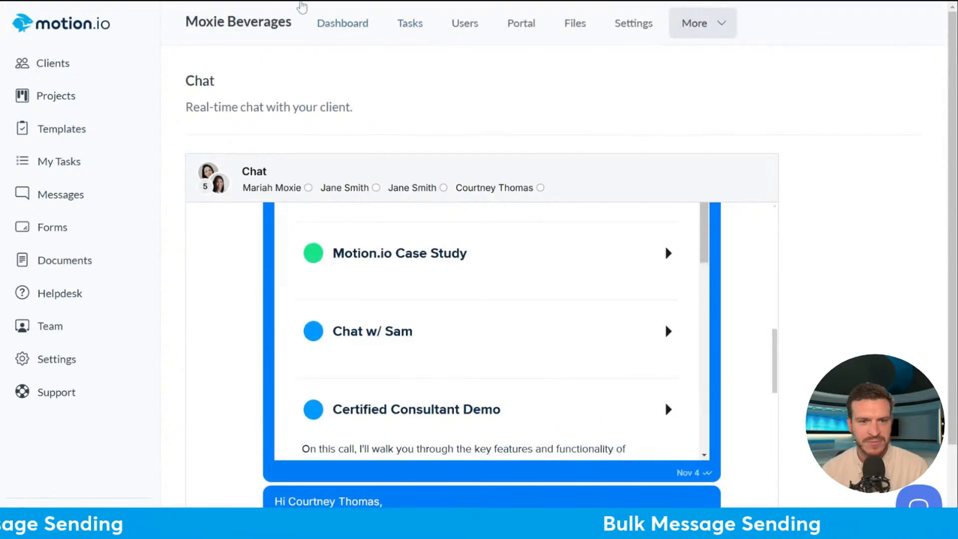
pyautogui.click(410, 23)
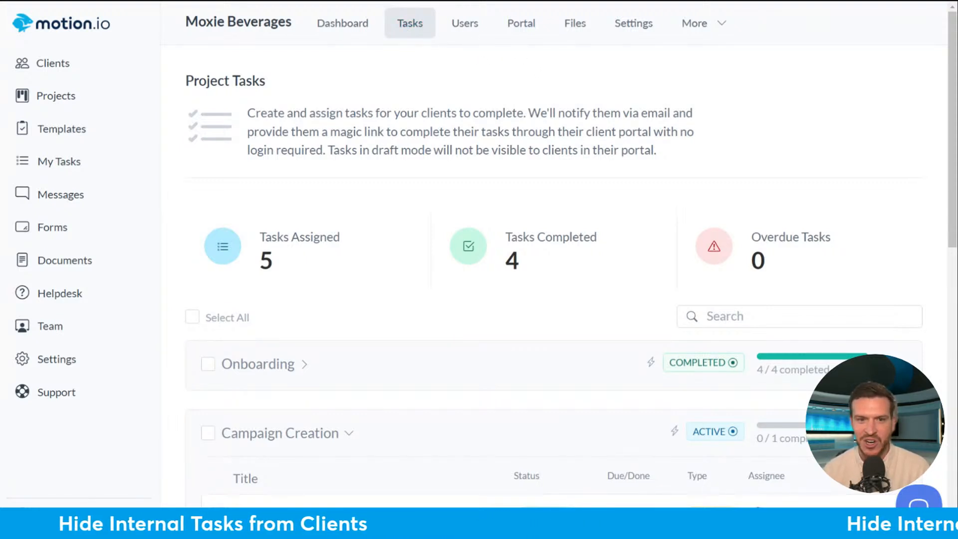
pyautogui.scroll(-6, 705, 124)
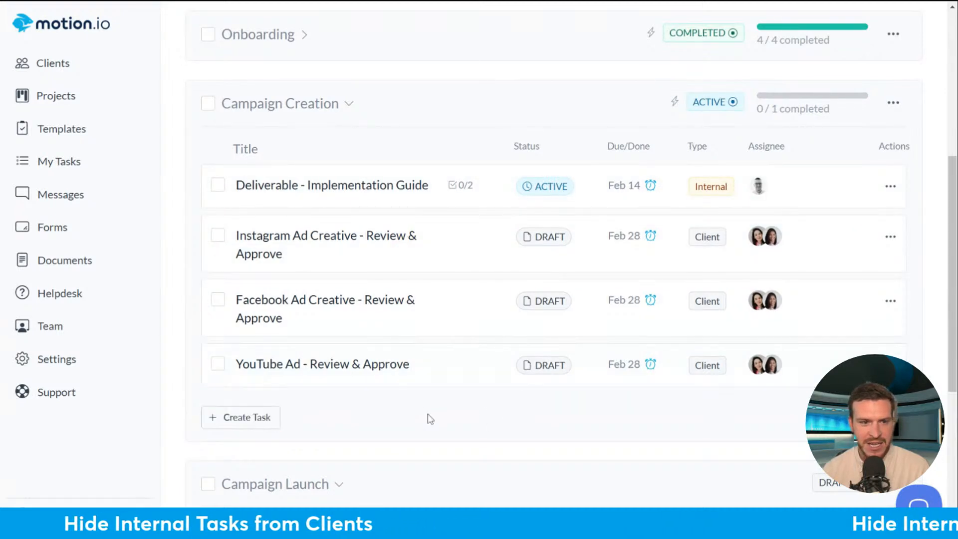
pyautogui.click(244, 425)
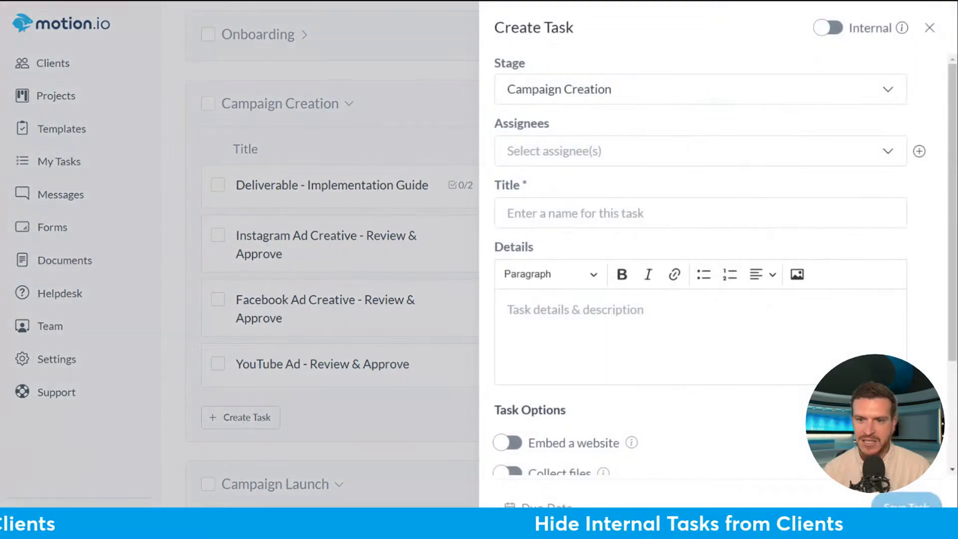
pyautogui.click(827, 29)
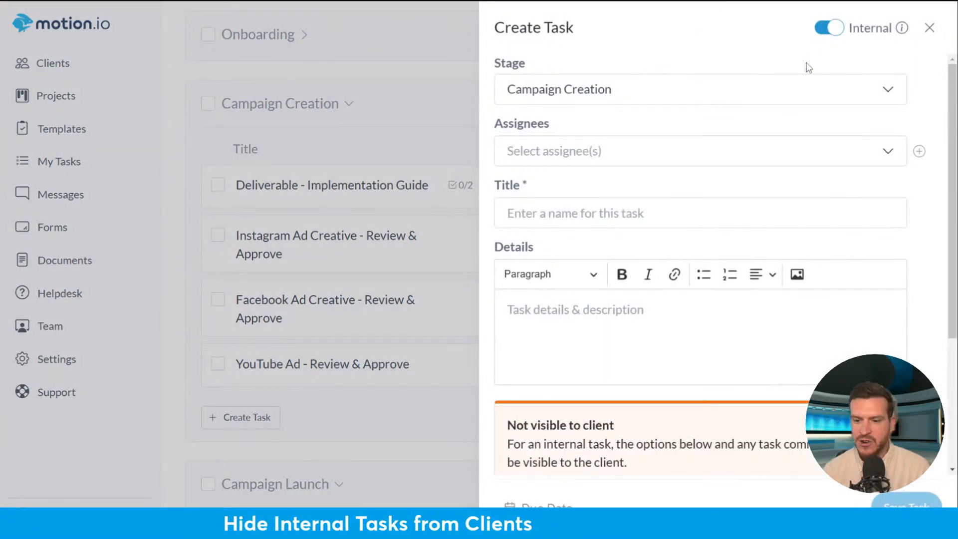
pyautogui.click(829, 29)
pyautogui.click(828, 29)
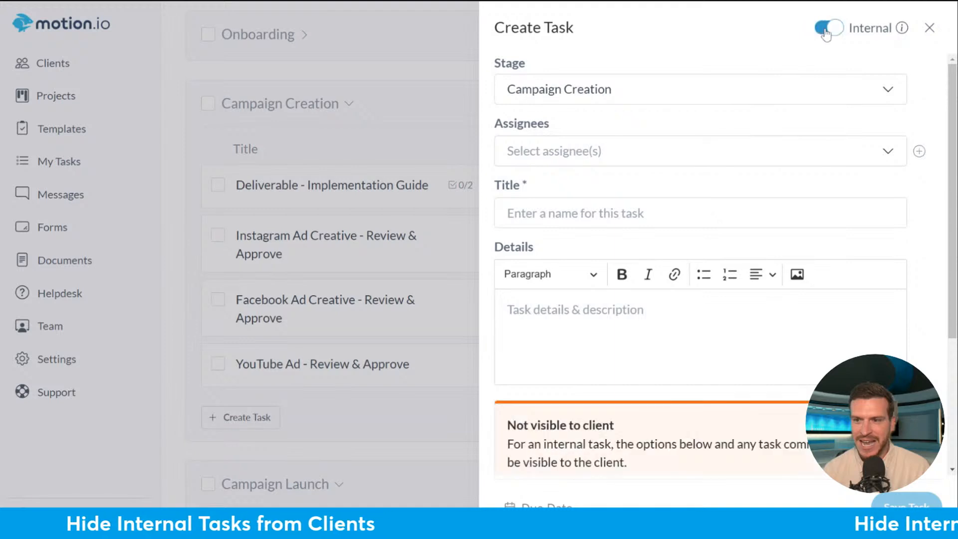
pyautogui.click(839, 29)
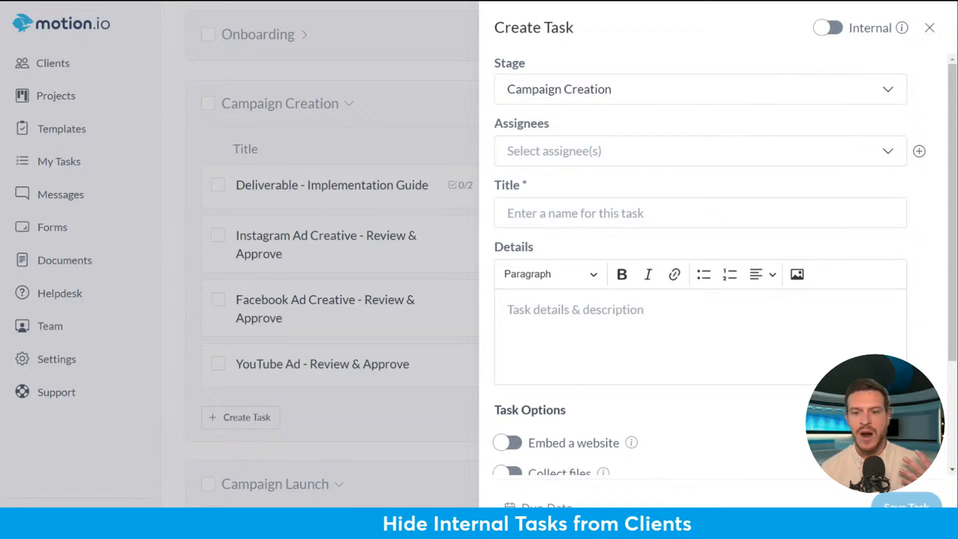
pyautogui.scroll(-3, 898, 179)
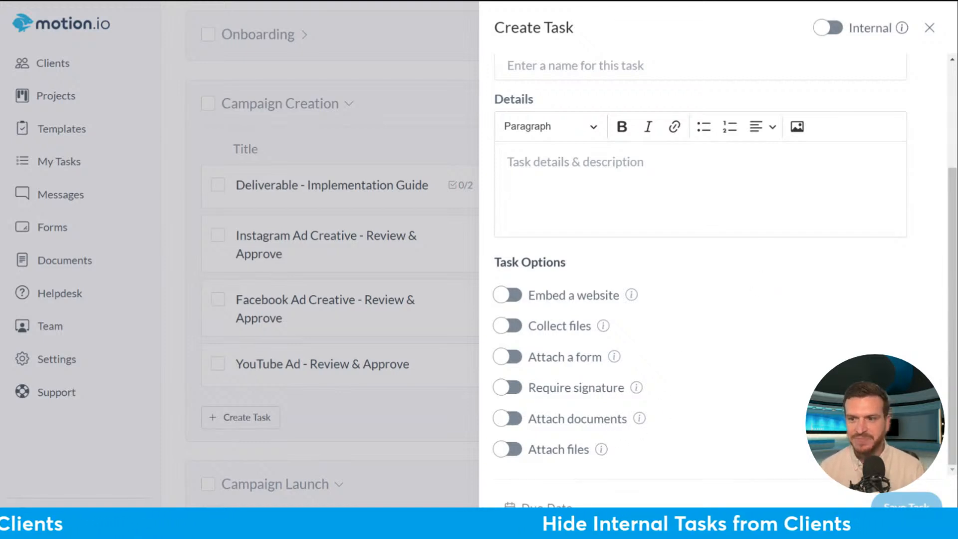
pyautogui.scroll(3, 762, 283)
pyautogui.click(827, 30)
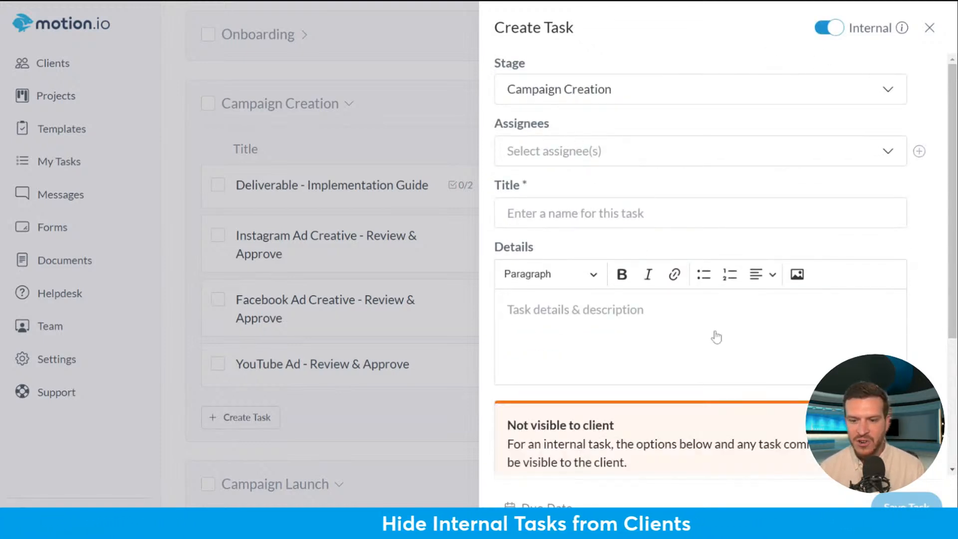
pyautogui.scroll(-4, 717, 336)
pyautogui.scroll(4, 878, 199)
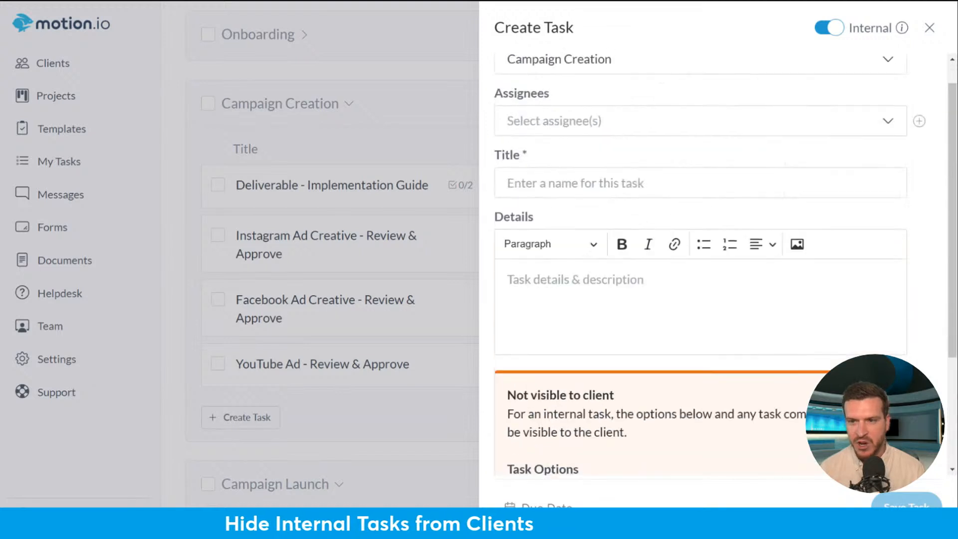
pyautogui.scroll(-4, 918, 199)
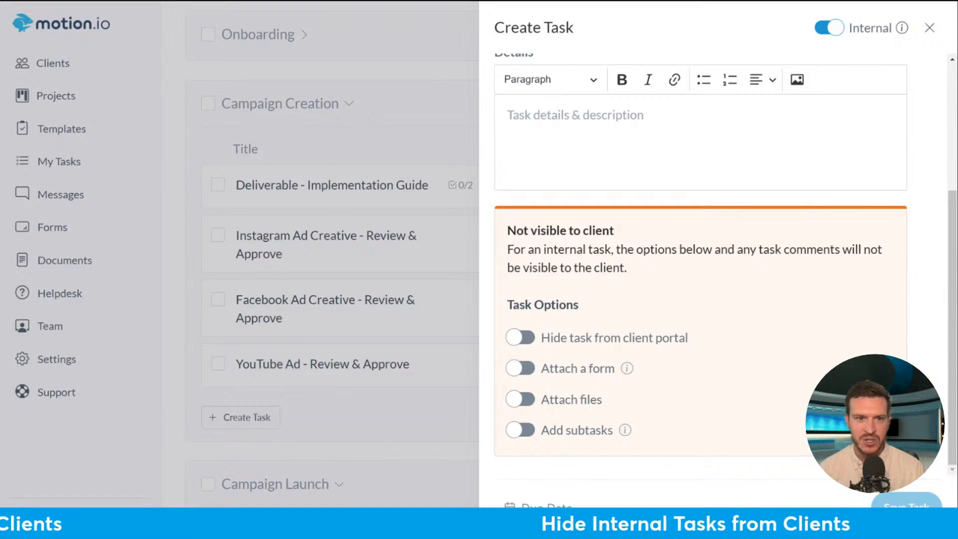
pyautogui.click(931, 31)
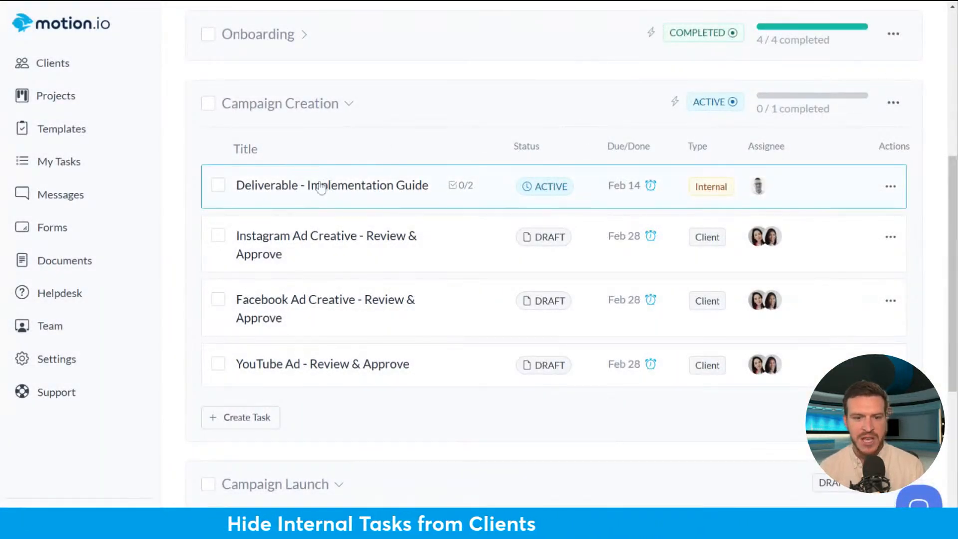
# - Open the Deliverable - Implementation Guide task, select its title, then close it and scroll back up
pyautogui.click(325, 194)
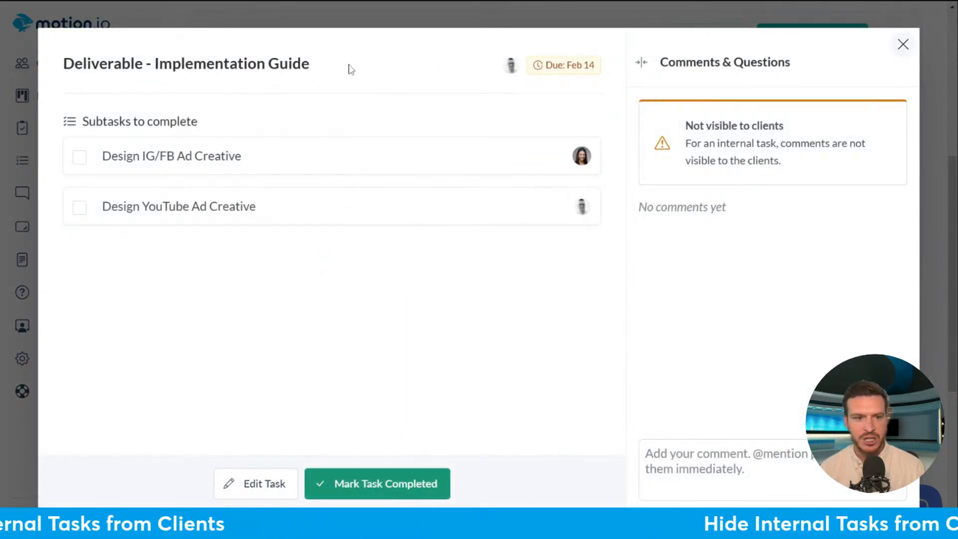
pyautogui.tripleClick(349, 67)
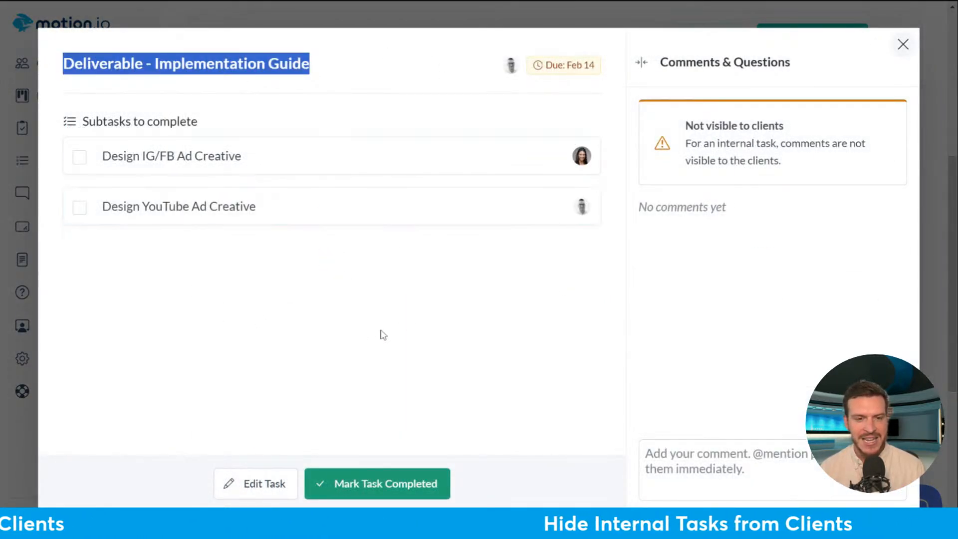
pyautogui.click(906, 46)
pyautogui.scroll(-5, 877, 306)
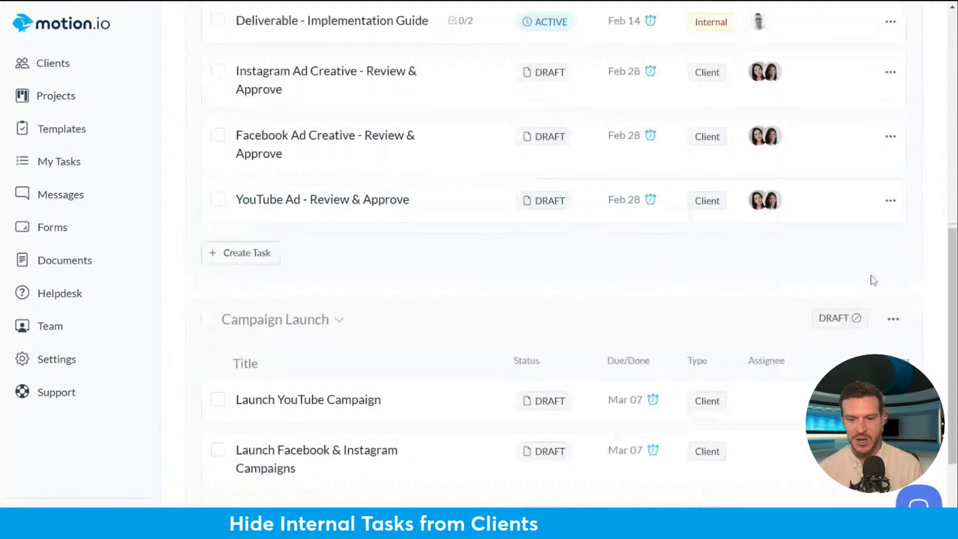
pyautogui.scroll(3, 873, 280)
pyautogui.scroll(7, 780, 258)
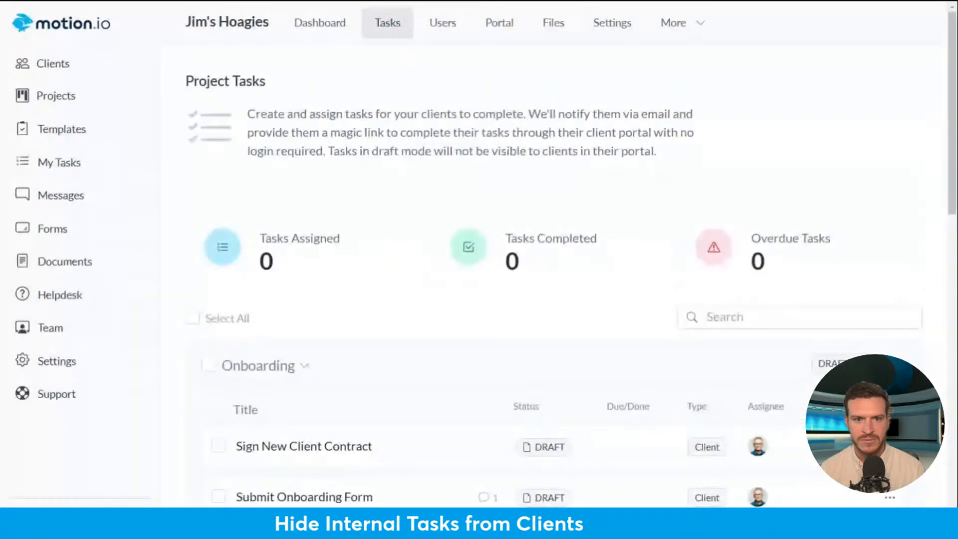
pyautogui.scroll(-10, 716, 117)
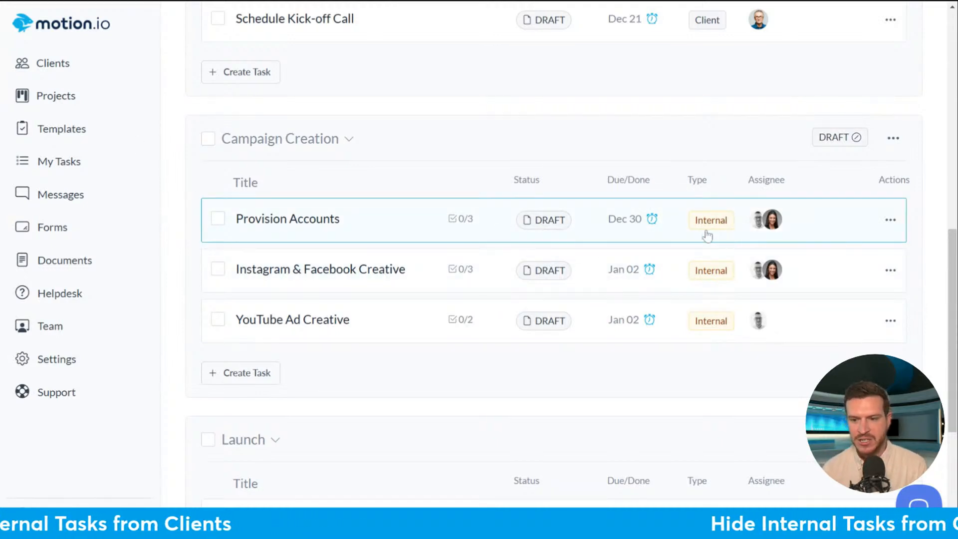
pyautogui.click(289, 231)
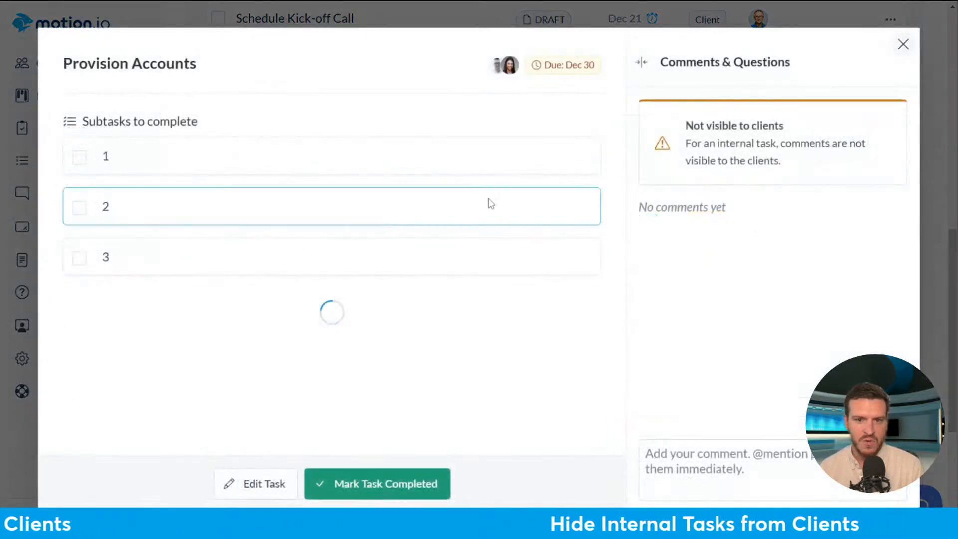
pyautogui.click(903, 44)
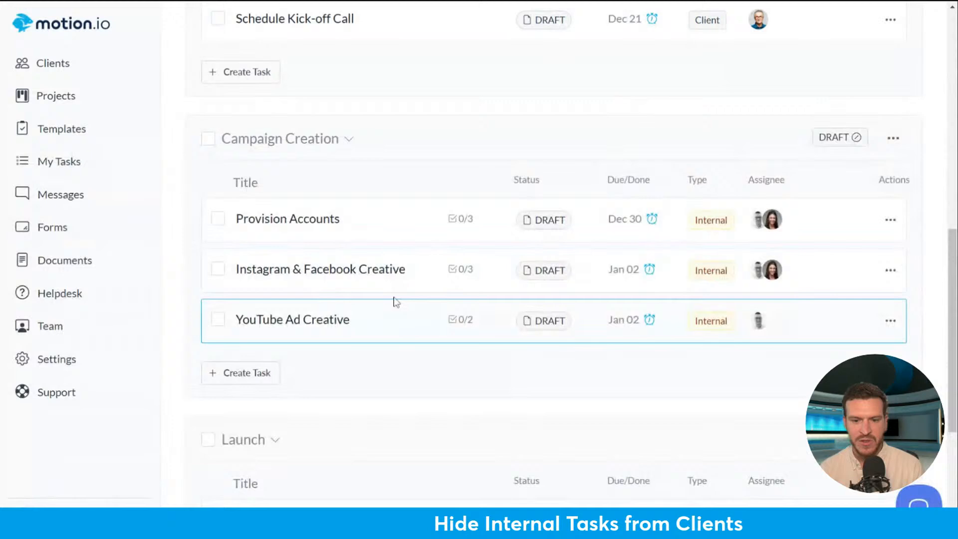
pyautogui.click(338, 272)
pyautogui.moveTo(291, 71); pyautogui.dragTo(47, 61)
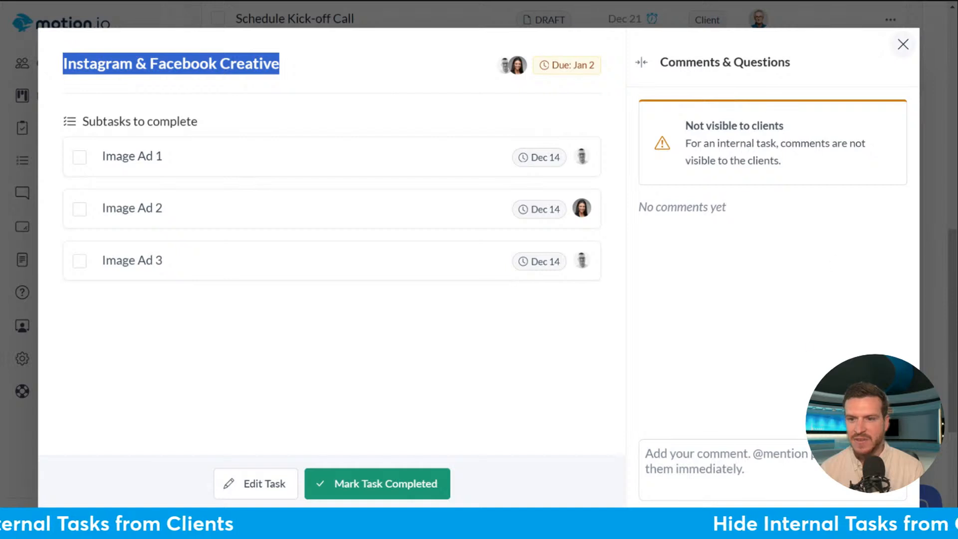
pyautogui.click(902, 44)
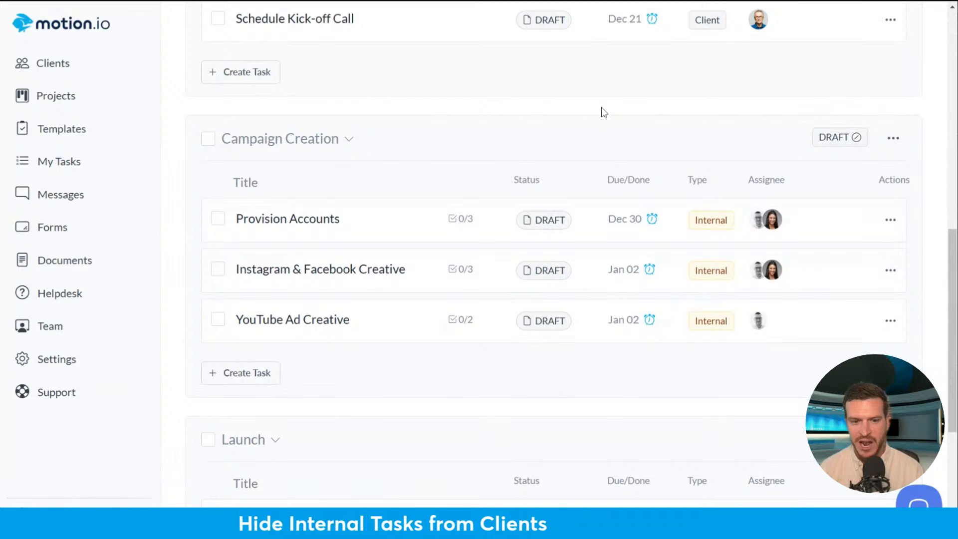
pyautogui.middleClick(699, 131)
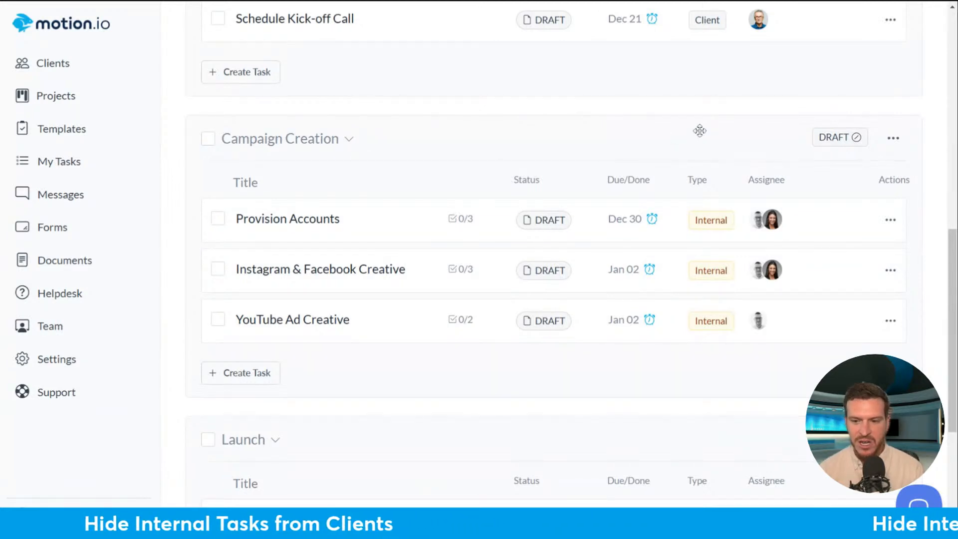
pyautogui.moveTo(951, 244)
pyautogui.mouseDown()
pyautogui.moveTo(950, 273)
pyautogui.moveTo(941, 202)
pyautogui.moveTo(939, 239)
pyautogui.mouseUp()
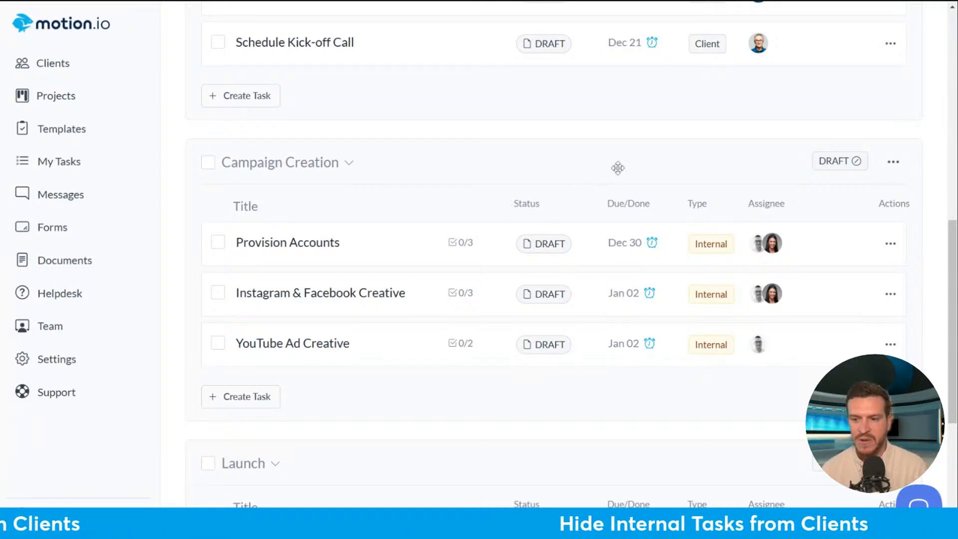
# - Edit Provision Accounts so it is hidden from the client portal, save it, and dismiss the notice
pyautogui.click(891, 245)
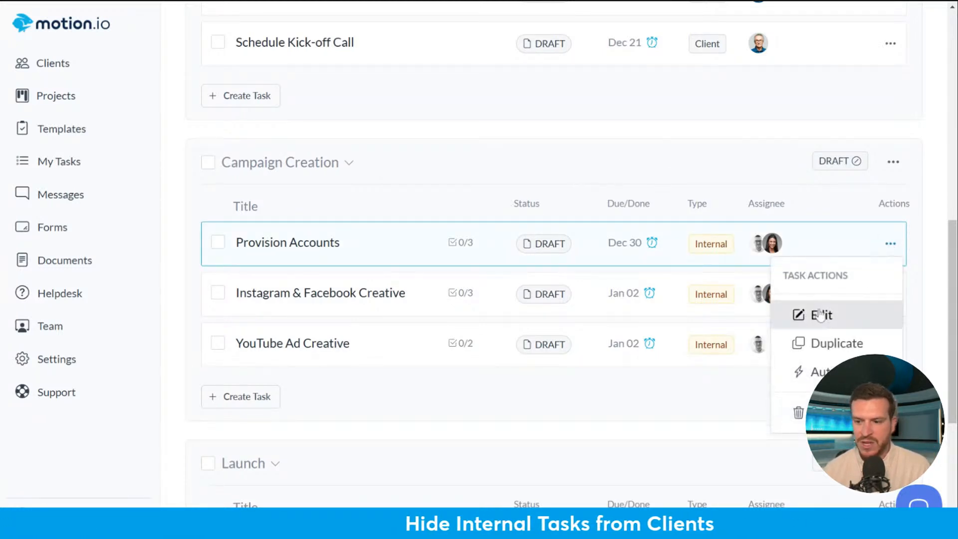
pyautogui.click(824, 316)
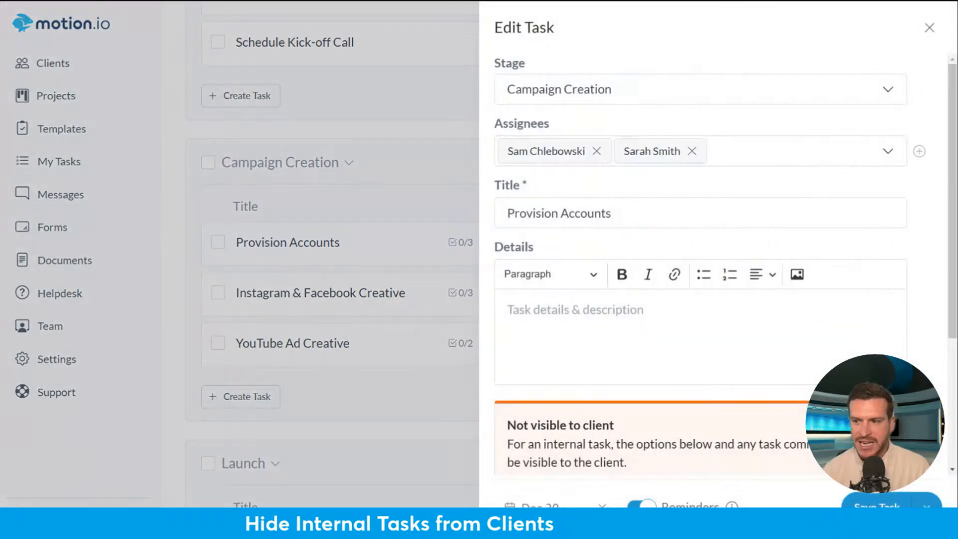
pyautogui.scroll(-3, 954, 264)
pyautogui.scroll(-2, 953, 263)
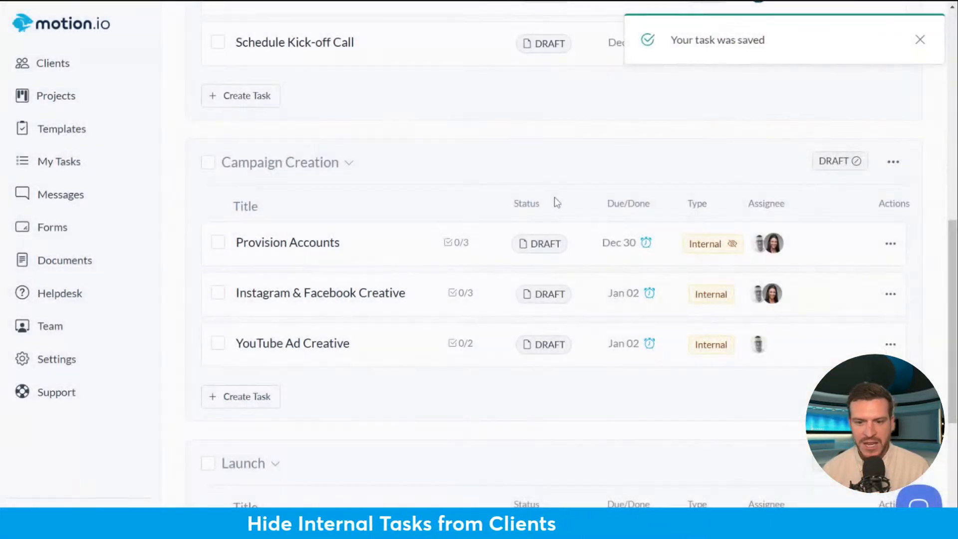
pyautogui.click(920, 39)
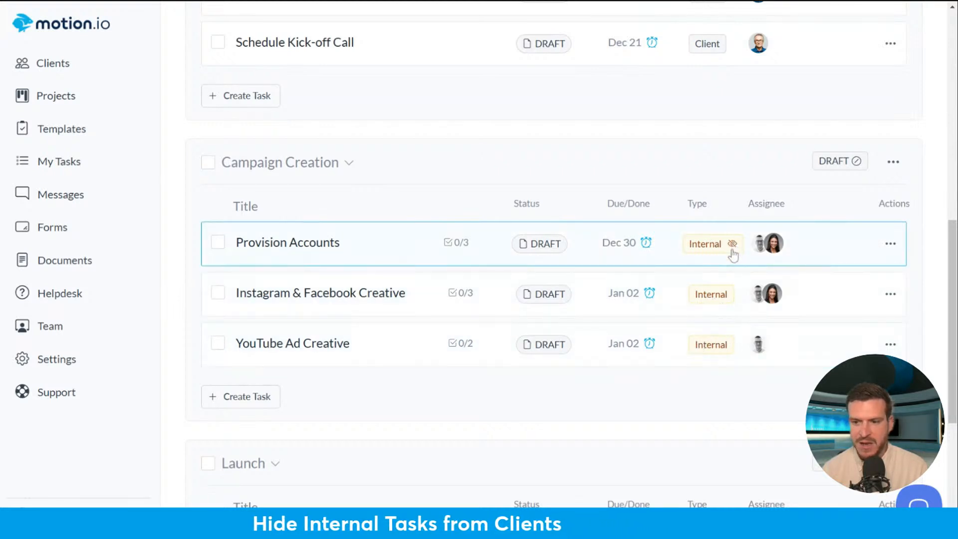
pyautogui.moveTo(733, 250)
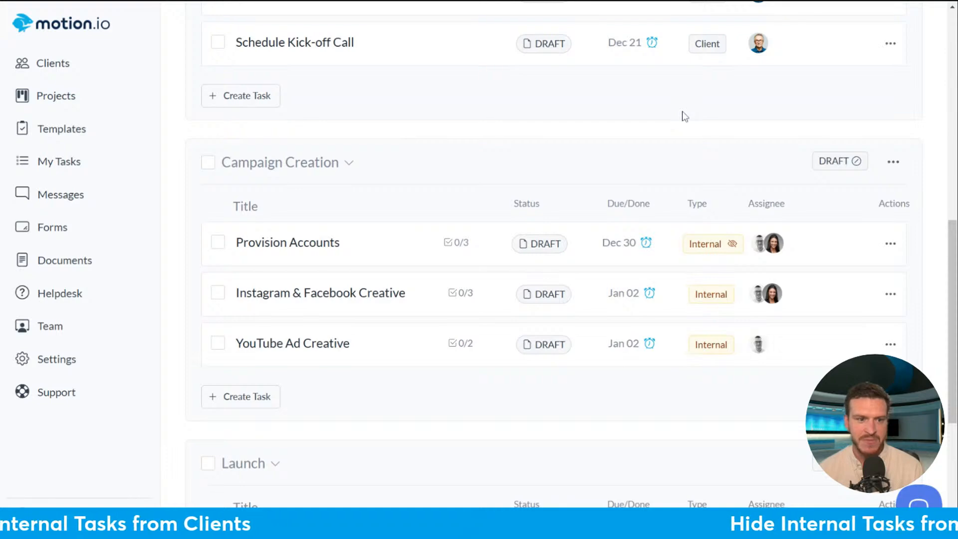
# - Open the Business Formation Imports template for editing
pyautogui.click(60, 95)
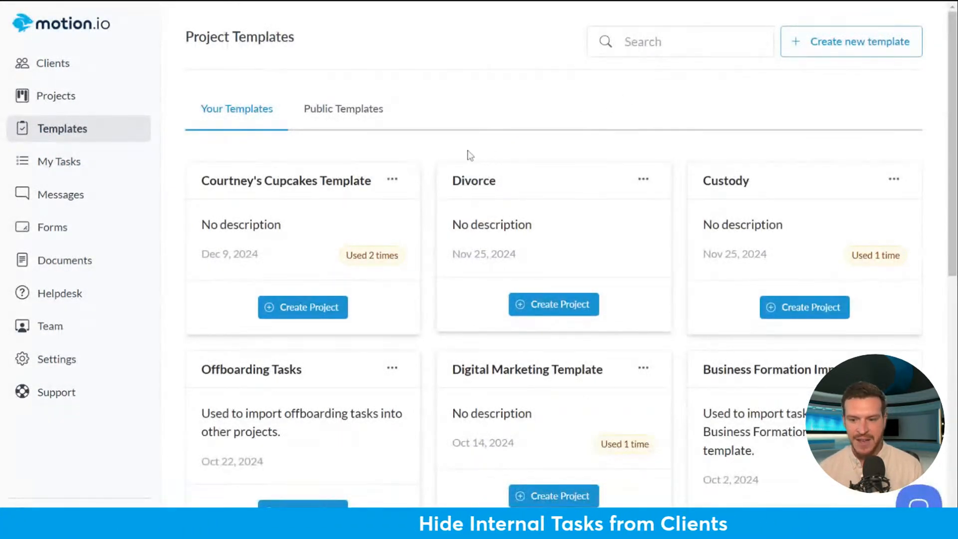
pyautogui.scroll(-5, 425, 150)
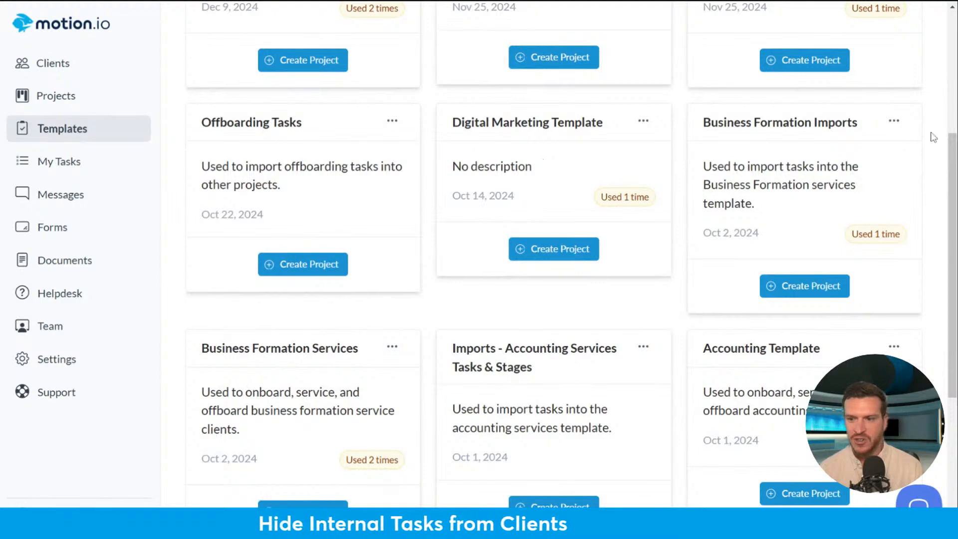
pyautogui.click(866, 179)
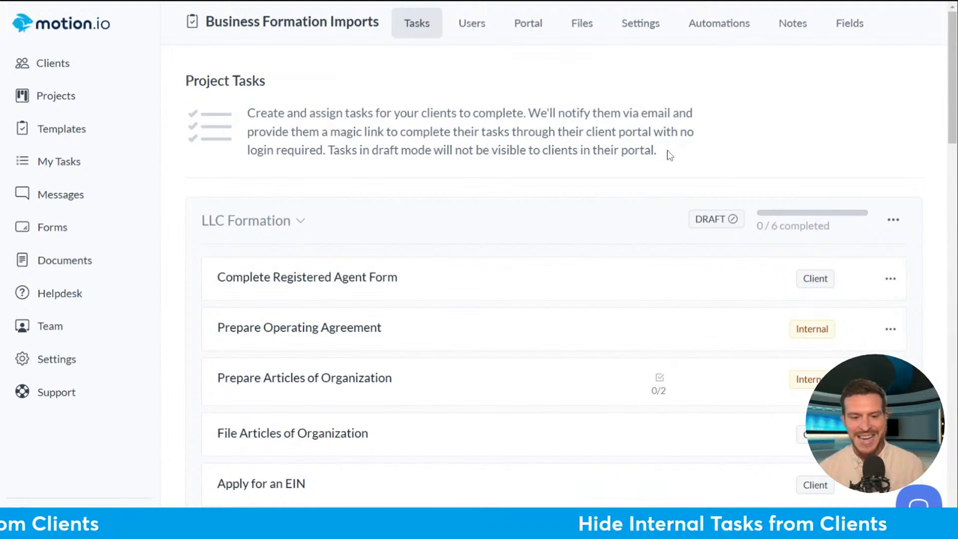
# - Delete Prepare Operating Agreement from the template and apply the removal to the active project
pyautogui.click(891, 329)
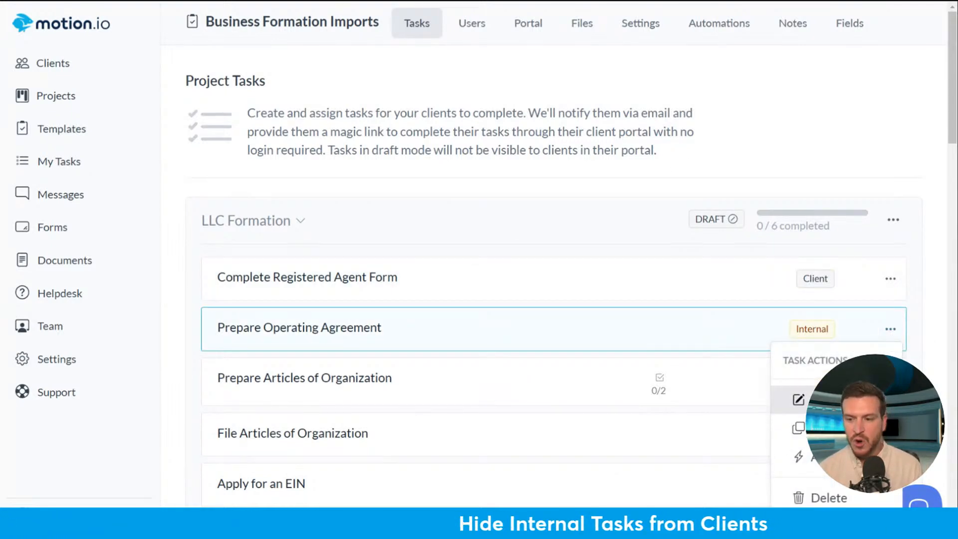
pyautogui.click(831, 502)
pyautogui.click(821, 201)
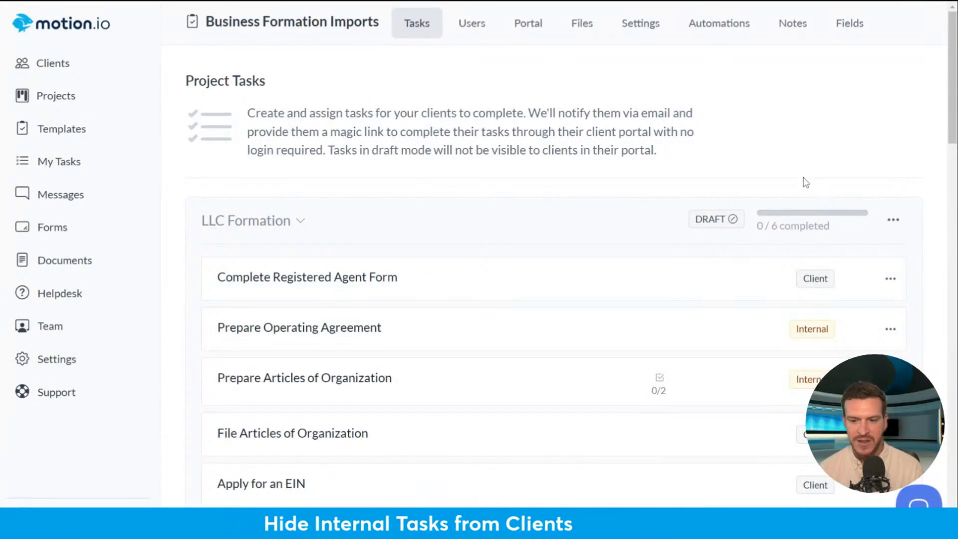
pyautogui.scroll(-3, 806, 182)
pyautogui.click(467, 301)
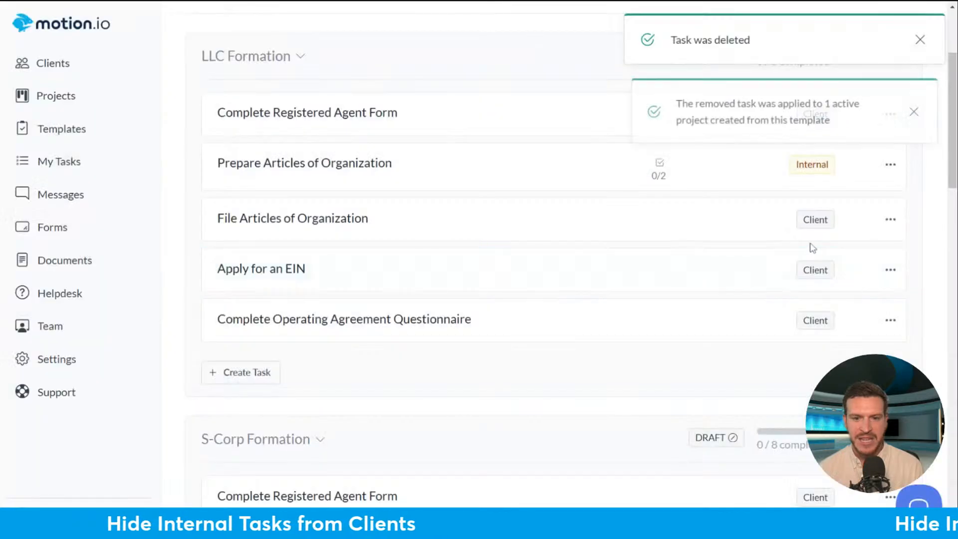
pyautogui.scroll(3, 888, 150)
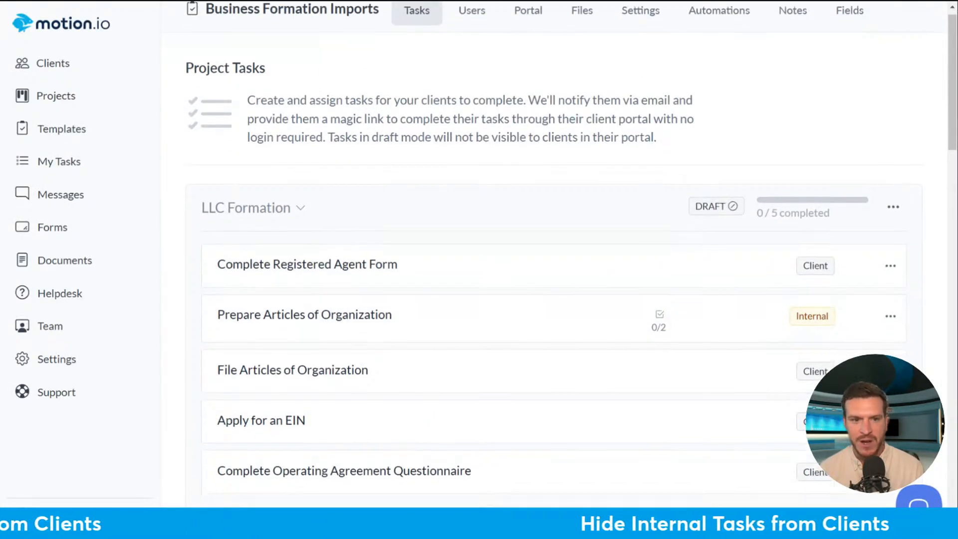
pyautogui.scroll(-3, 397, 184)
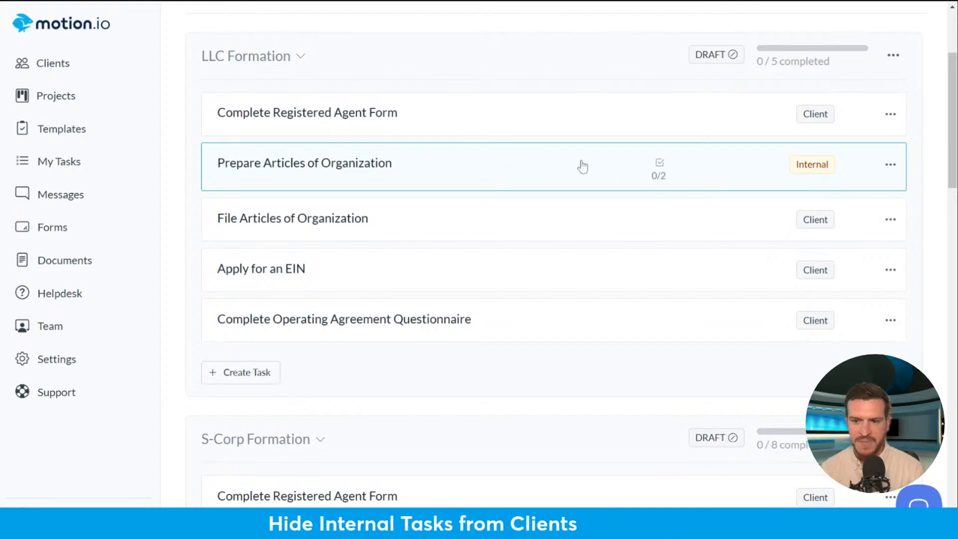
# - Save Prepare Articles of Organization as hidden from the client portal, then return to Projects
pyautogui.click(890, 167)
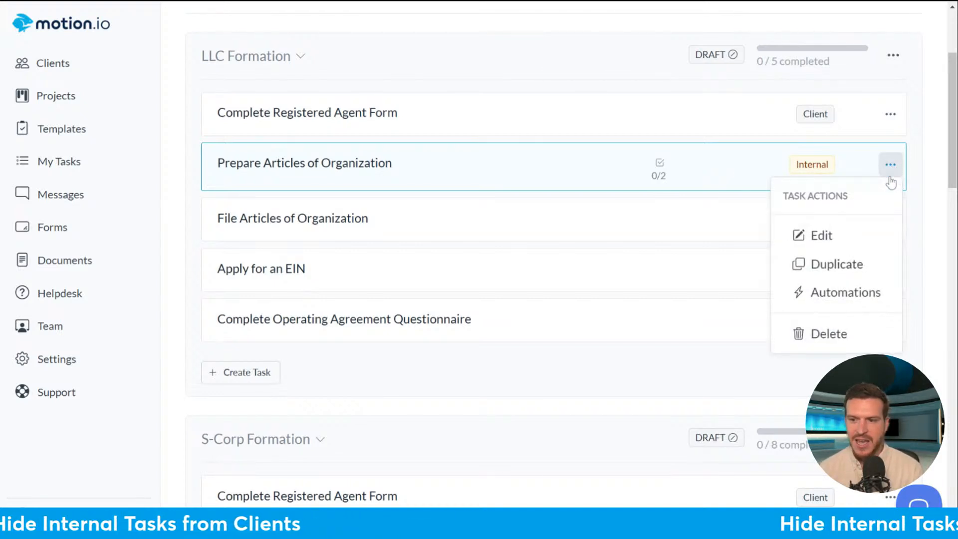
pyautogui.click(821, 238)
pyautogui.scroll(-2, 956, 270)
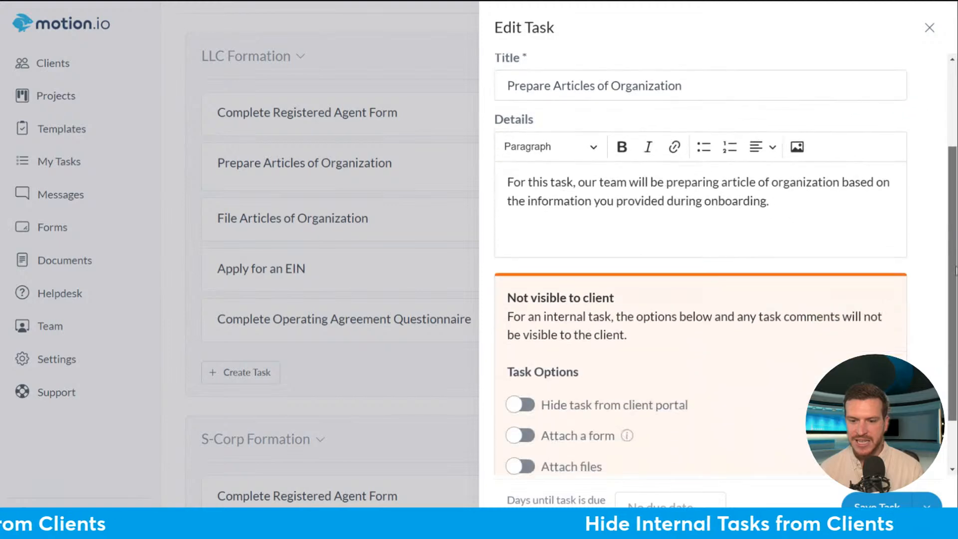
pyautogui.scroll(-2, 872, 326)
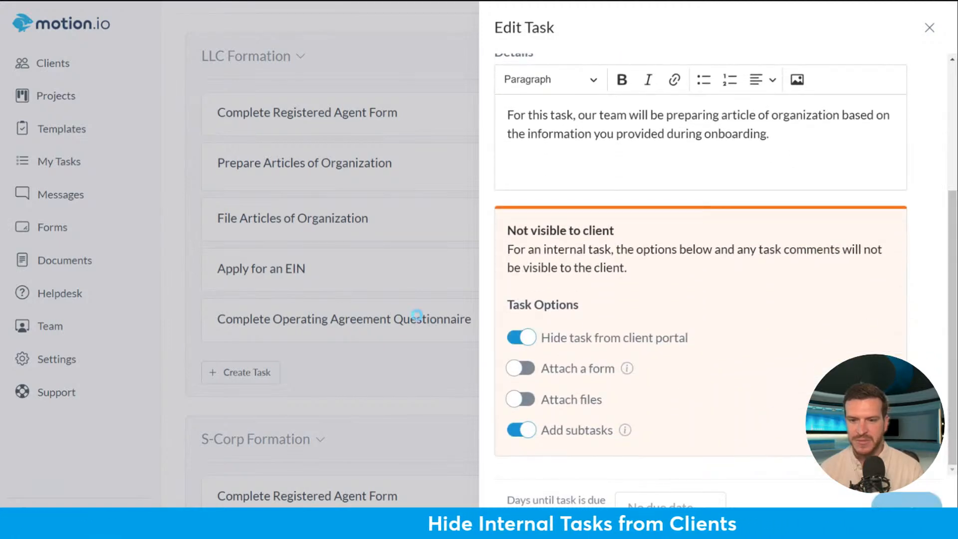
pyautogui.click(286, 208)
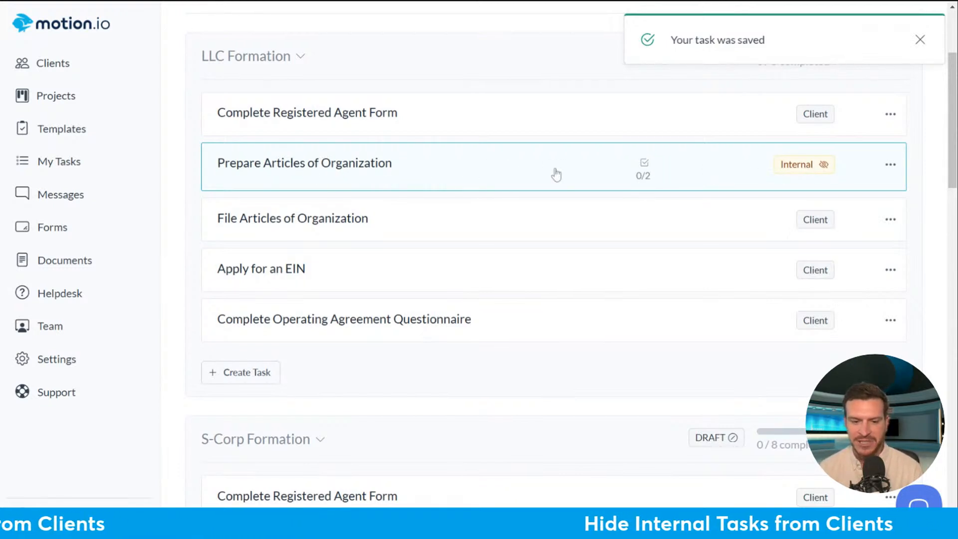
pyautogui.scroll(-3, 565, 188)
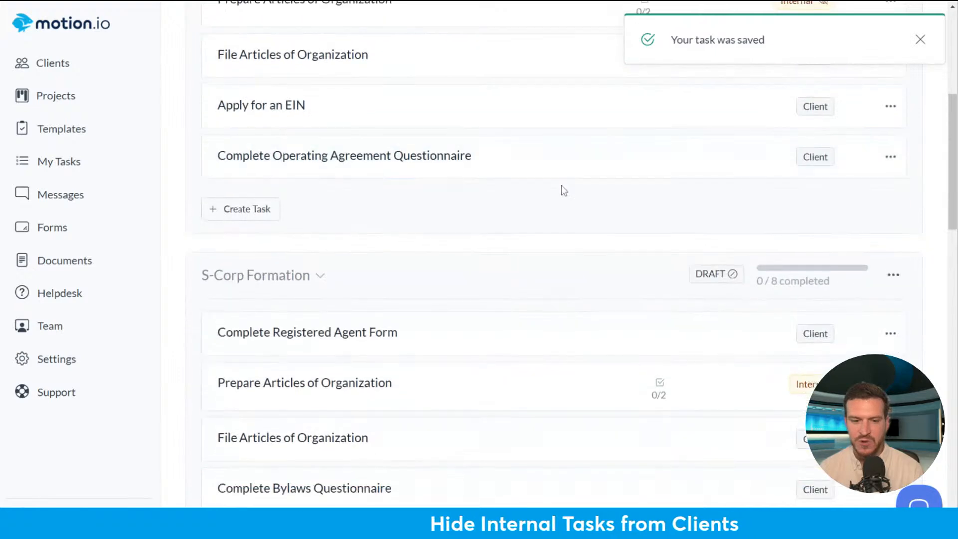
pyautogui.scroll(6, 564, 189)
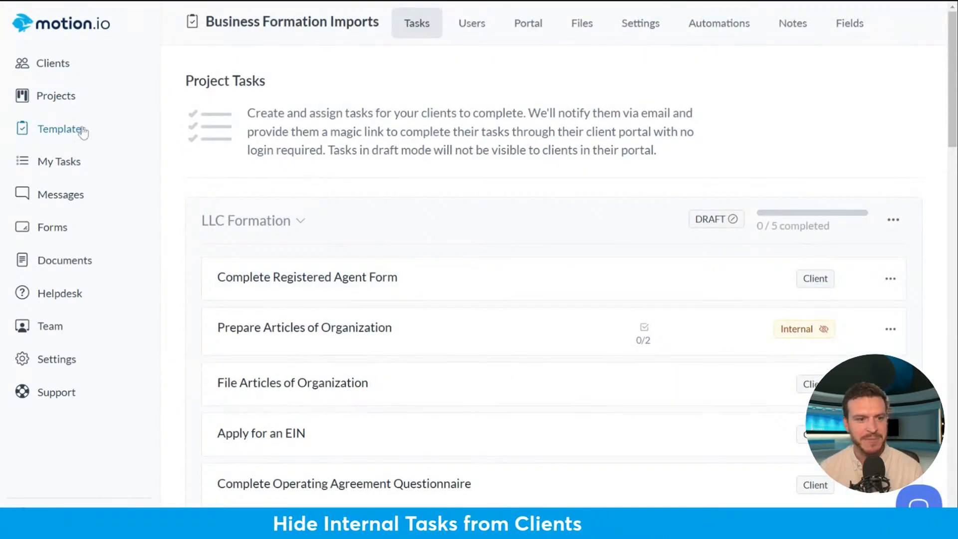
pyautogui.click(56, 96)
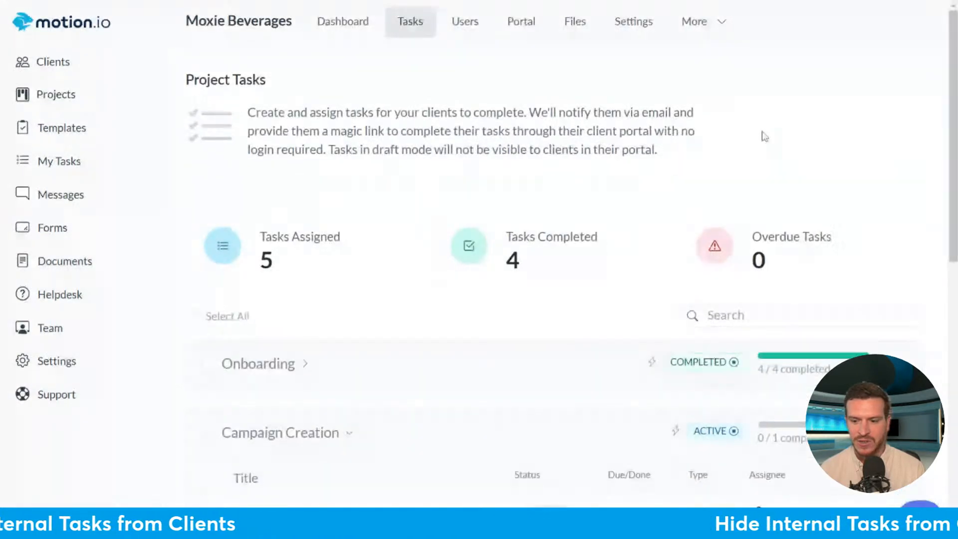
# - Scroll down the Moxie Beverages task list to the Campaign Creation stage
pyautogui.scroll(-3, 739, 125)
pyautogui.scroll(-2, 619, 106)
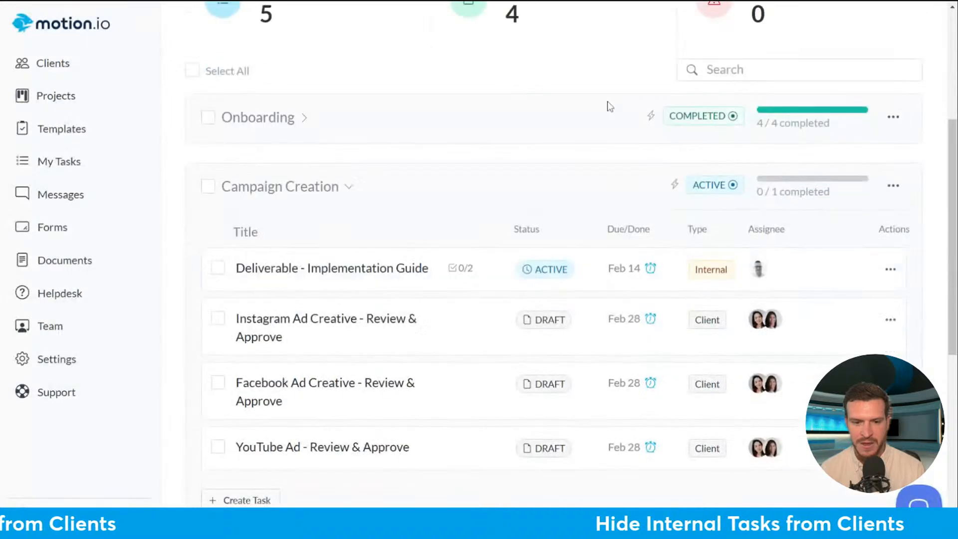
pyautogui.scroll(-3, 595, 98)
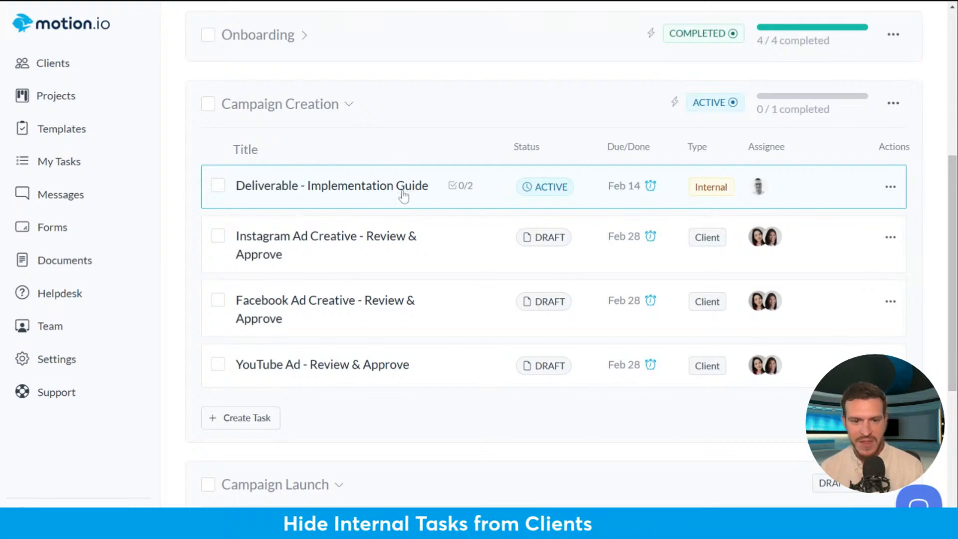
# - Open the Deliverable - Implementation Guide task and post the internal comment 'comment'
pyautogui.click(370, 189)
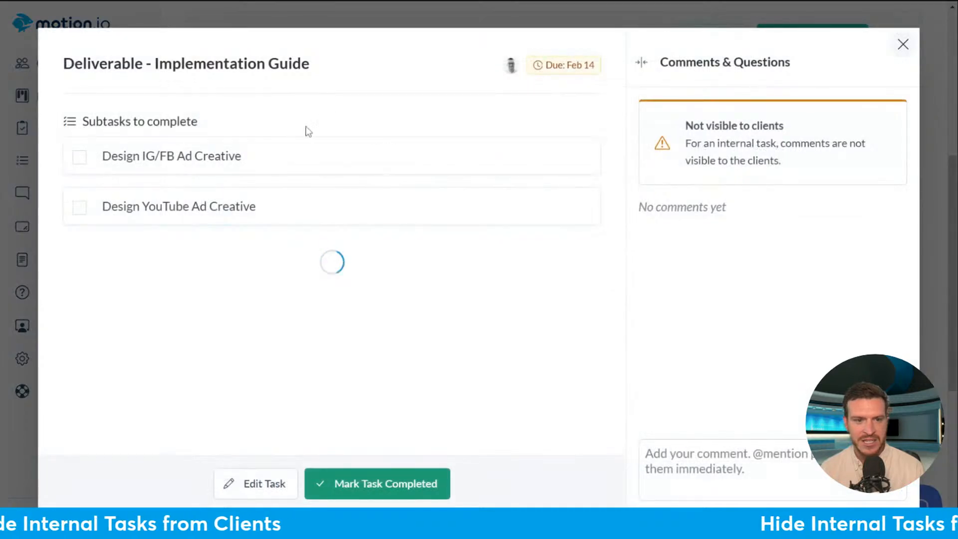
pyautogui.click(904, 44)
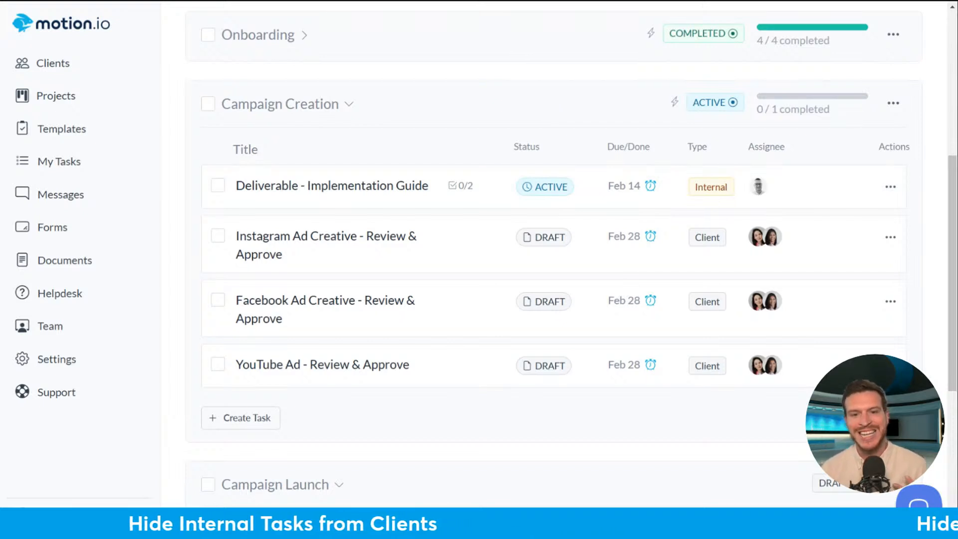
pyautogui.click(336, 199)
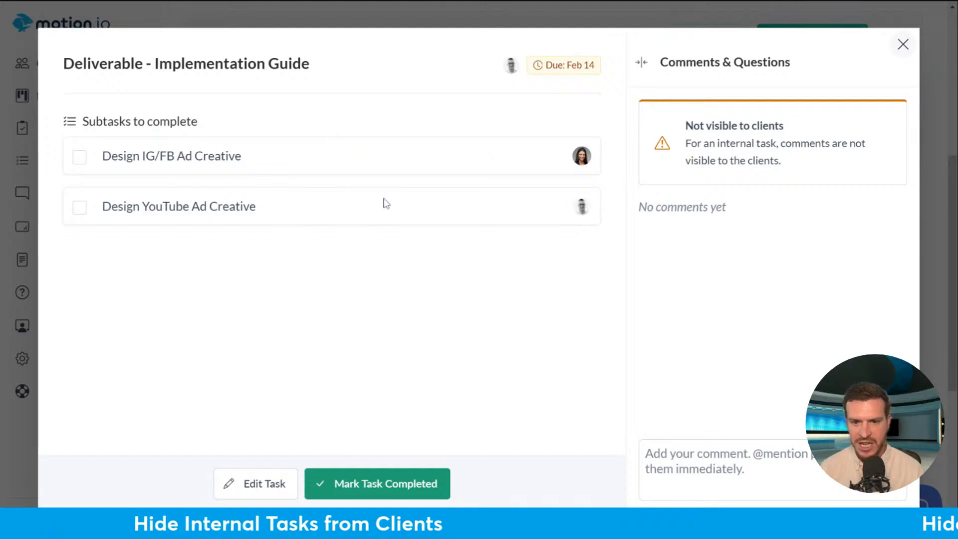
pyautogui.click(819, 469)
pyautogui.write('c')
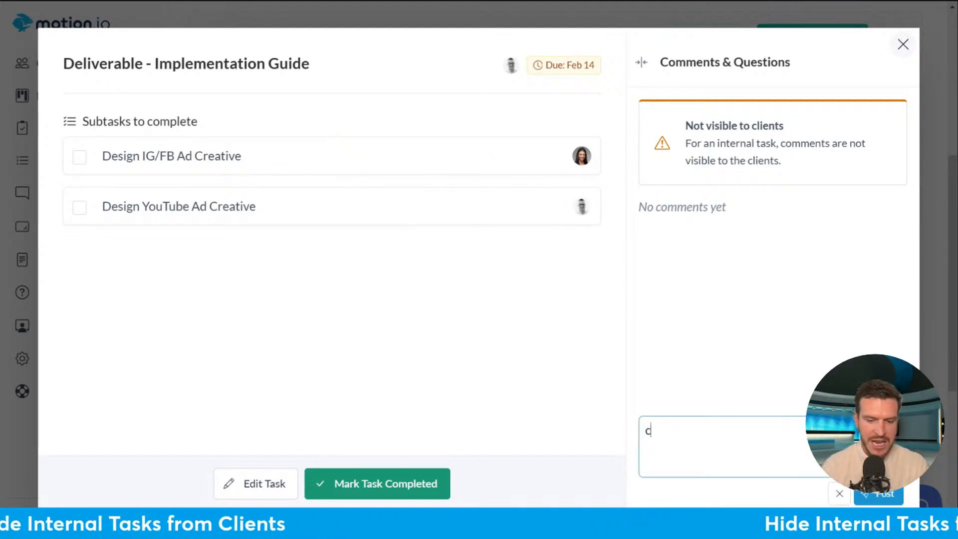
pyautogui.write('omment')
pyautogui.click(144, 195)
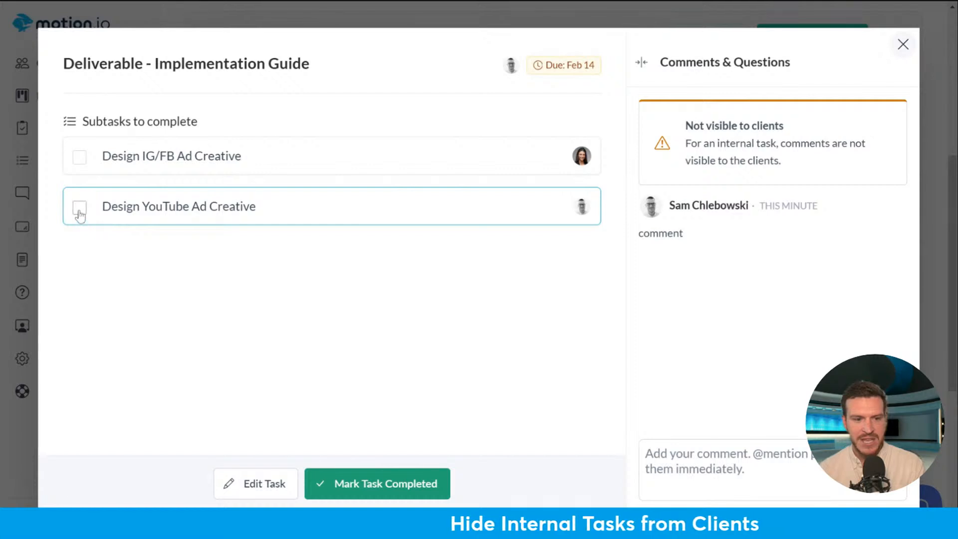
# - Mark the Design IG/FB Ad Creative subtask done and close the task
pyautogui.click(79, 157)
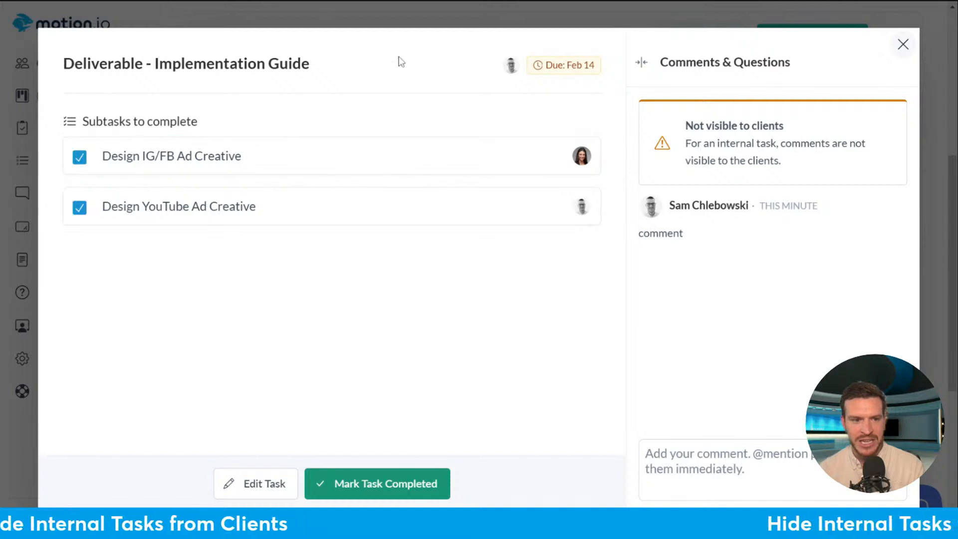
pyautogui.tripleClick(364, 68)
pyautogui.click(904, 44)
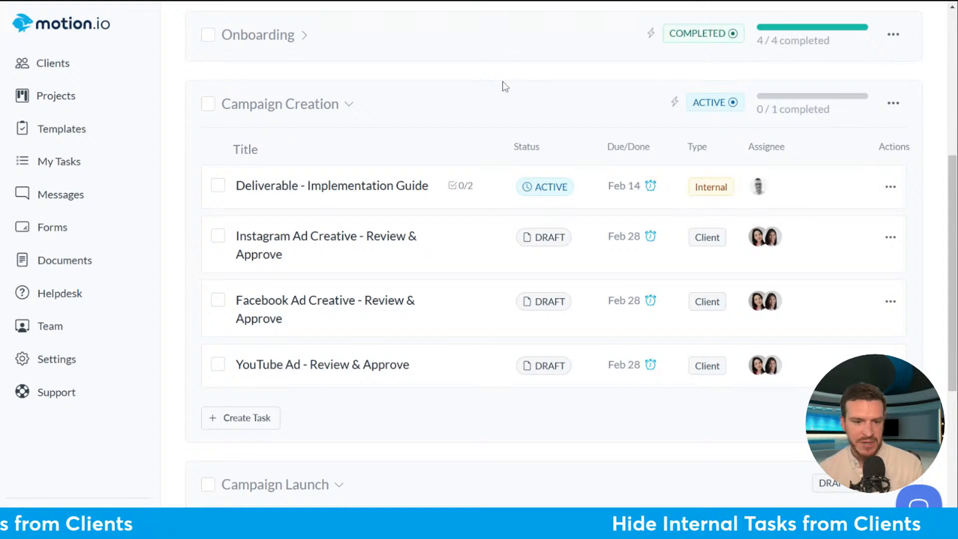
# - Start a new project based on the Digital Marketing Template
pyautogui.click(303, 36)
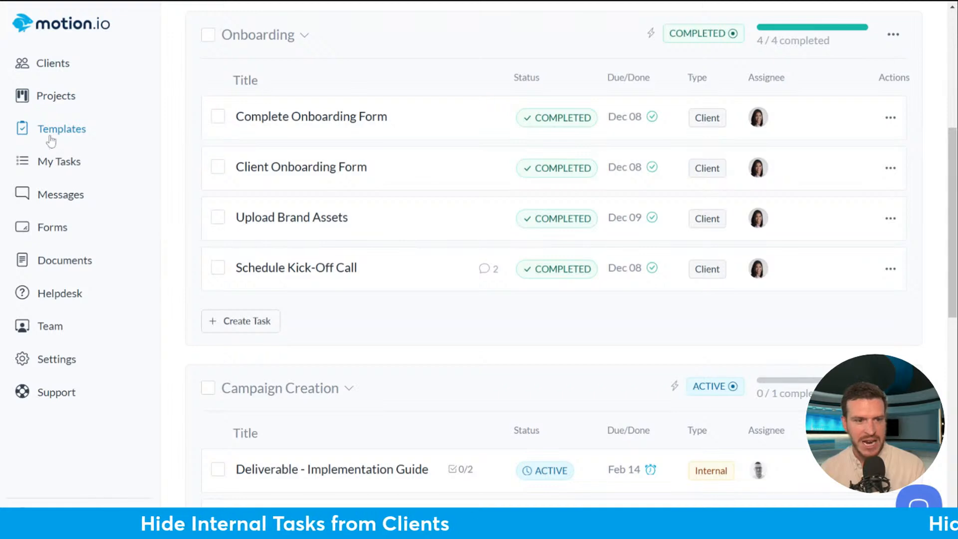
pyautogui.click(57, 96)
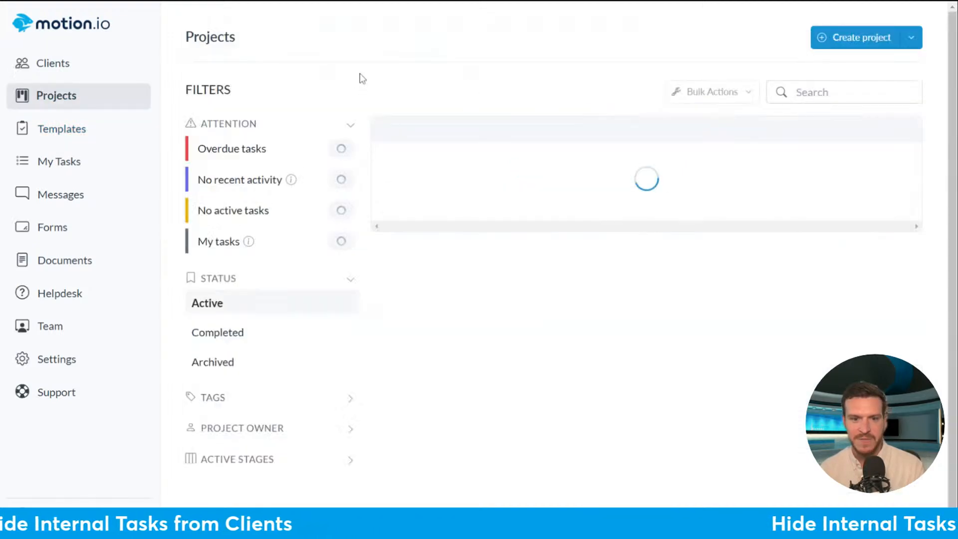
pyautogui.click(843, 40)
pyautogui.click(325, 190)
pyautogui.click(464, 188)
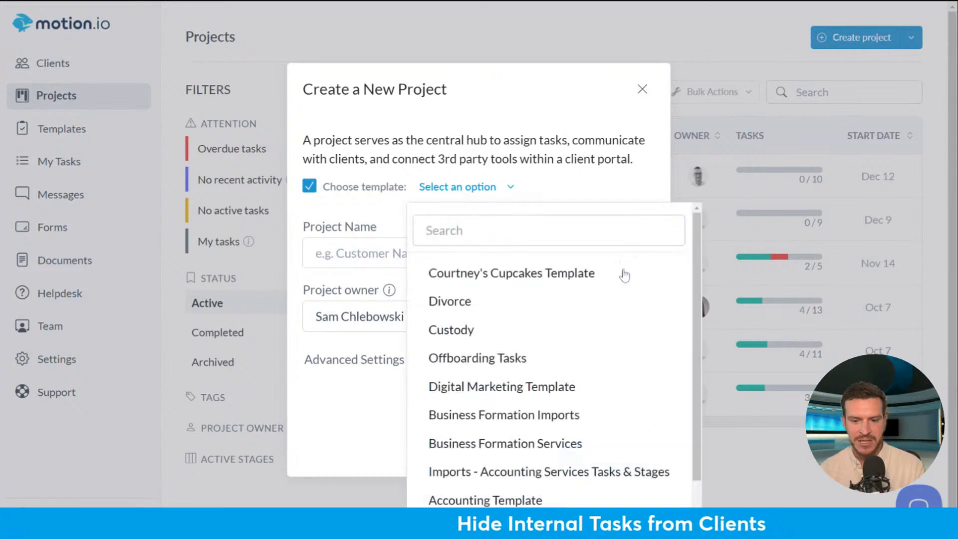
pyautogui.click(614, 393)
# - Name the project 'Example Project' and create it
pyautogui.click(350, 253)
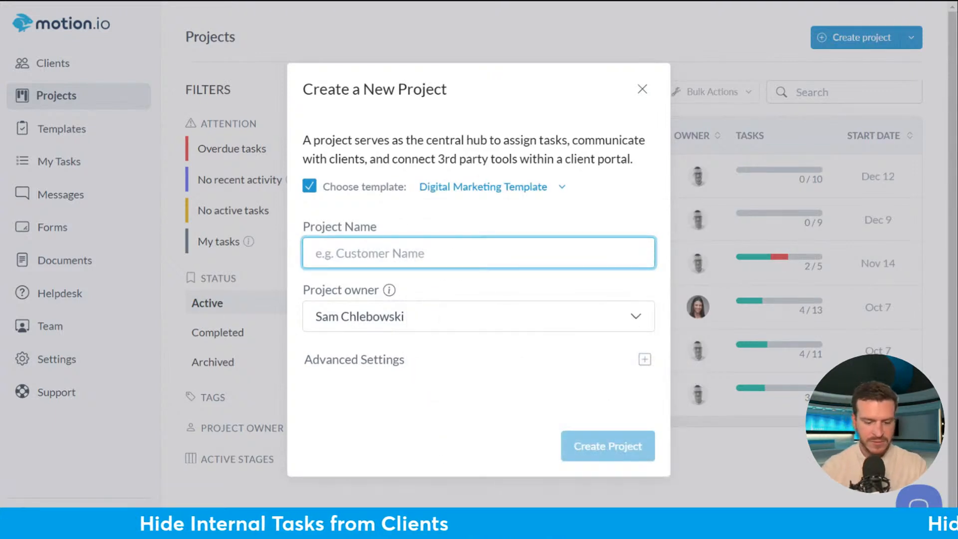
pyautogui.write('Exano')
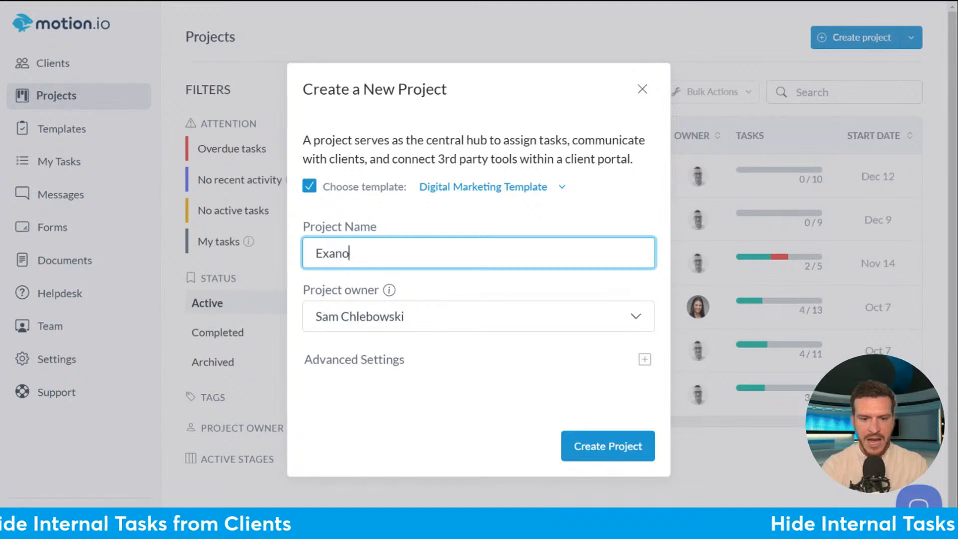
pyautogui.press('BackSpace')
pyautogui.press('BackSpace')
pyautogui.write('mple Project')
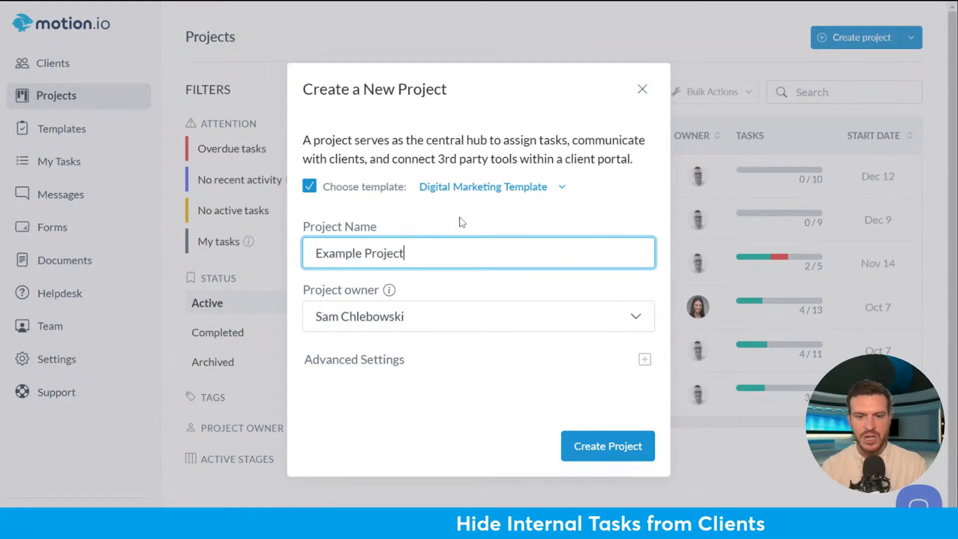
pyautogui.click(625, 453)
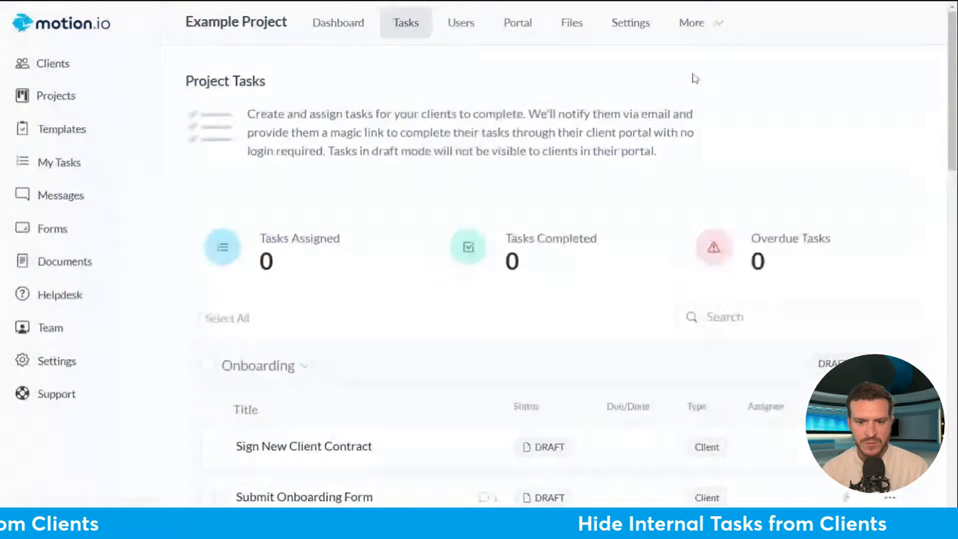
# - Begin a new task under the Onboarding stage and scroll to its Task Options
pyautogui.scroll(-6, 691, 77)
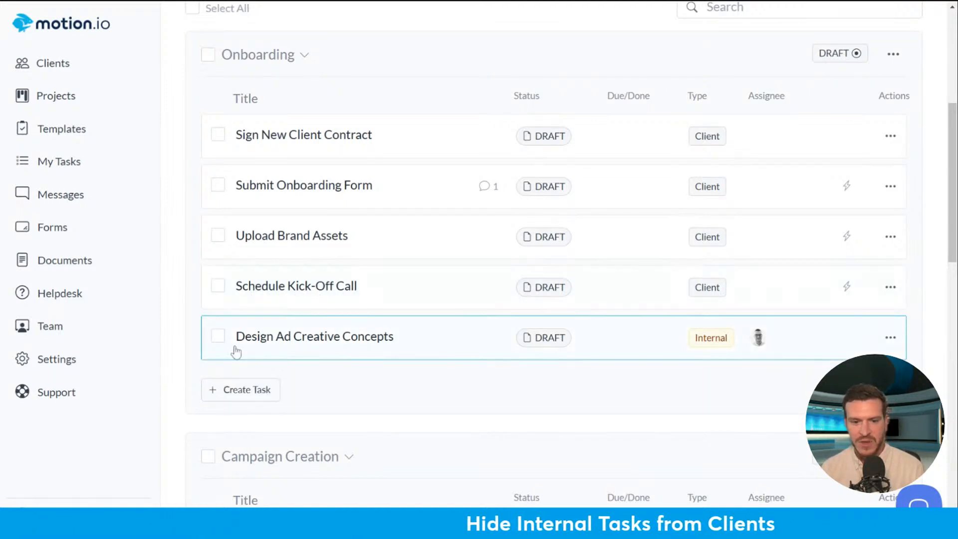
pyautogui.click(239, 395)
pyautogui.scroll(-3, 644, 174)
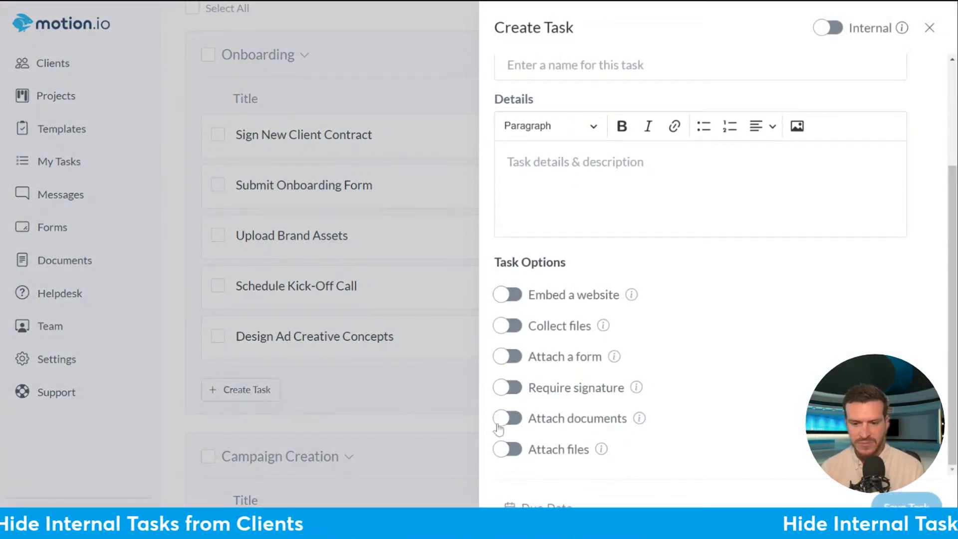
# - Make an internal task 'Internal Information Clarification', assign a team member, and enable Attach a form
pyautogui.click(502, 357)
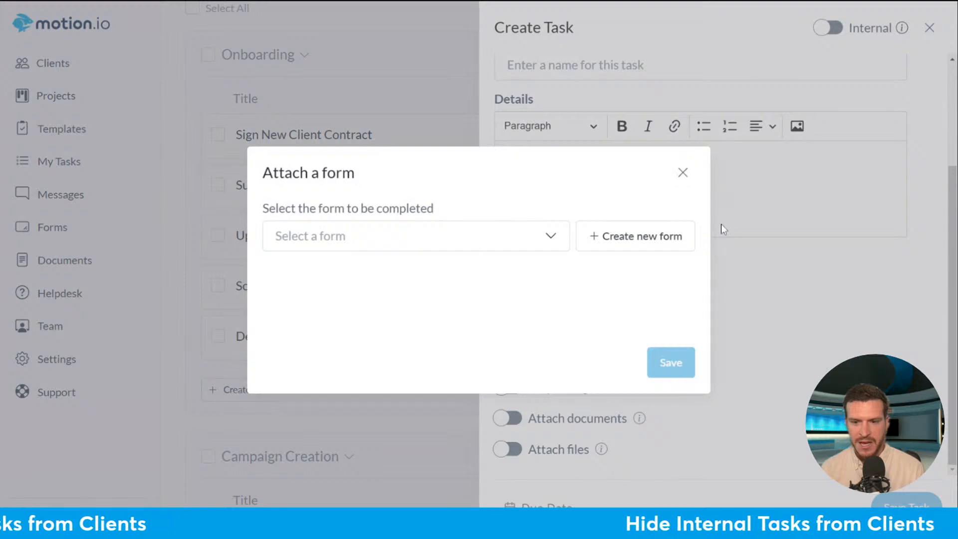
pyautogui.click(683, 173)
pyautogui.click(827, 29)
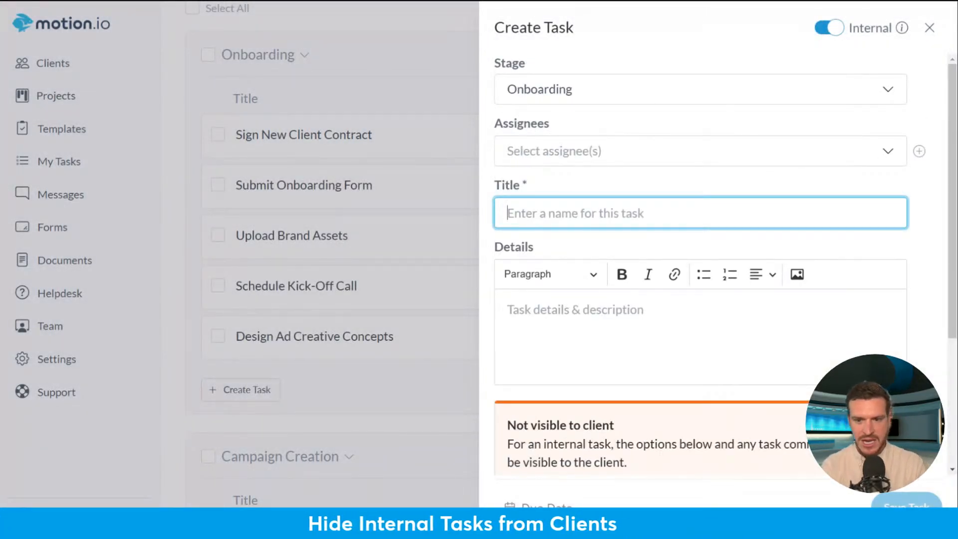
pyautogui.write('Internal Inform')
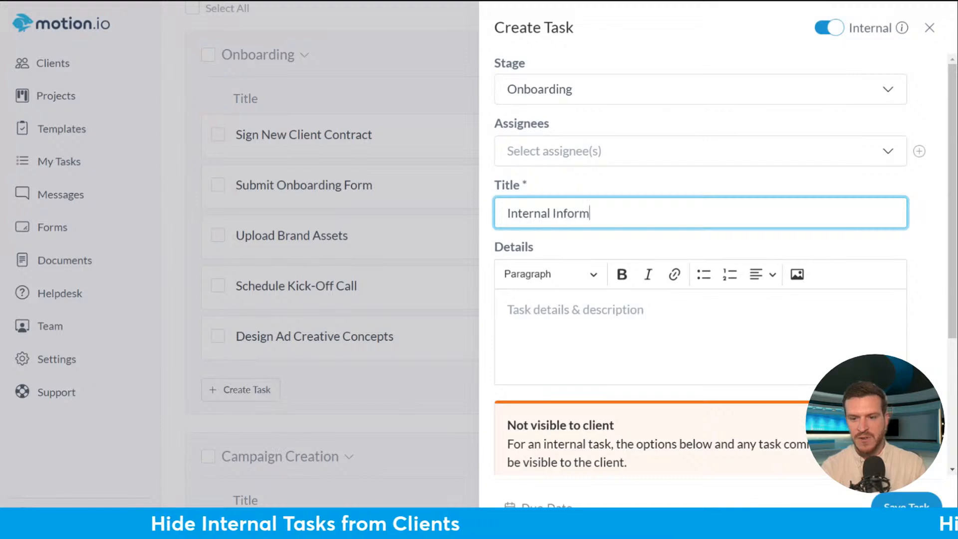
pyautogui.write('ation Clarification')
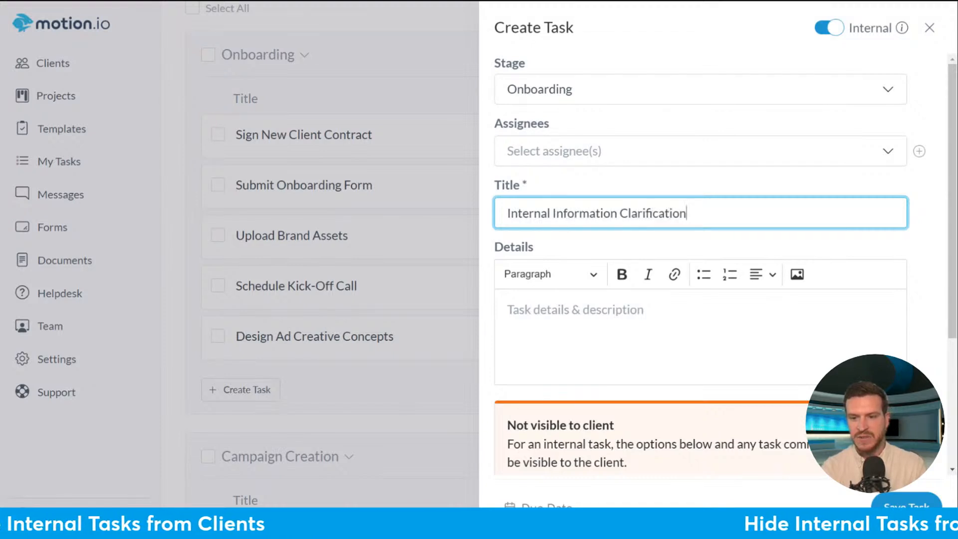
pyautogui.click(597, 151)
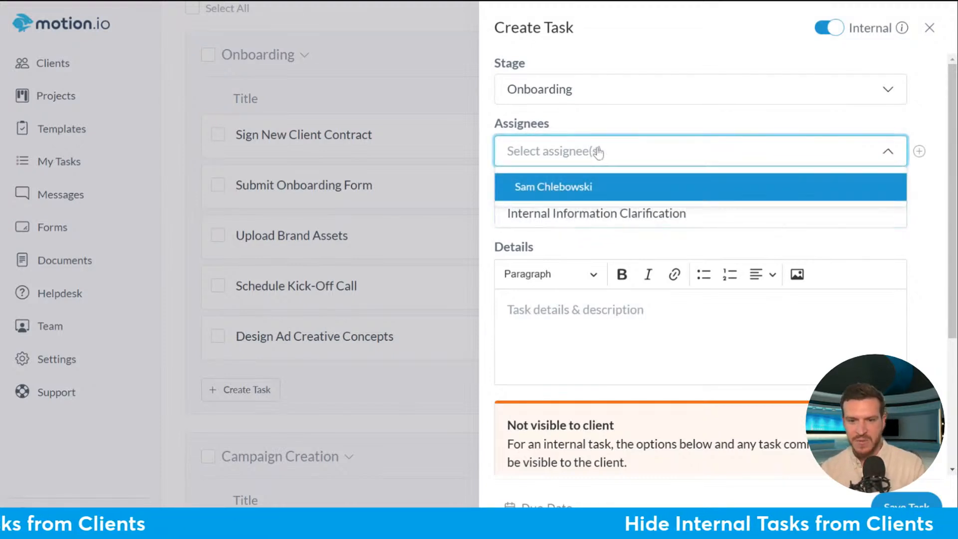
pyautogui.click(592, 188)
pyautogui.scroll(-4, 828, 257)
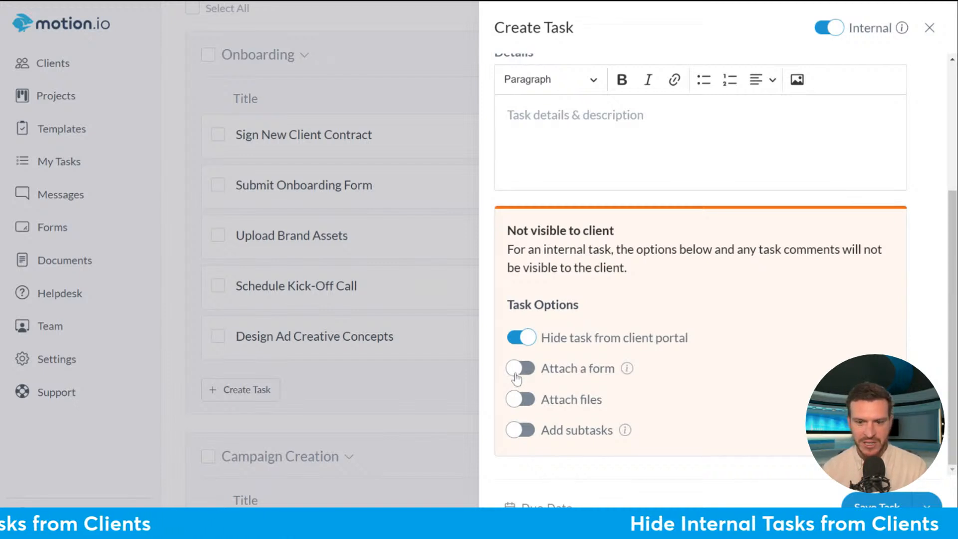
pyautogui.click(519, 369)
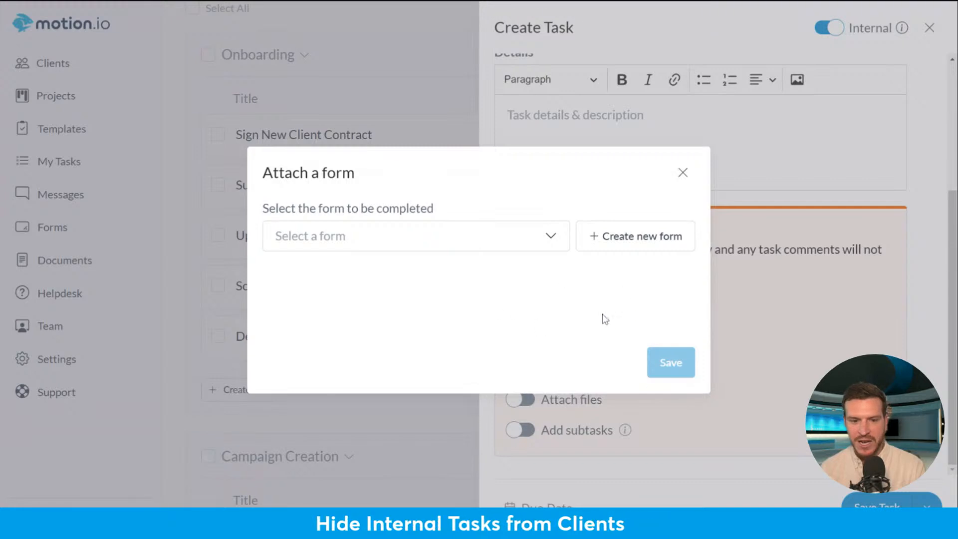
# - Build a new form without the headline, holding a long-text question about the kickoff call discussion
pyautogui.click(656, 247)
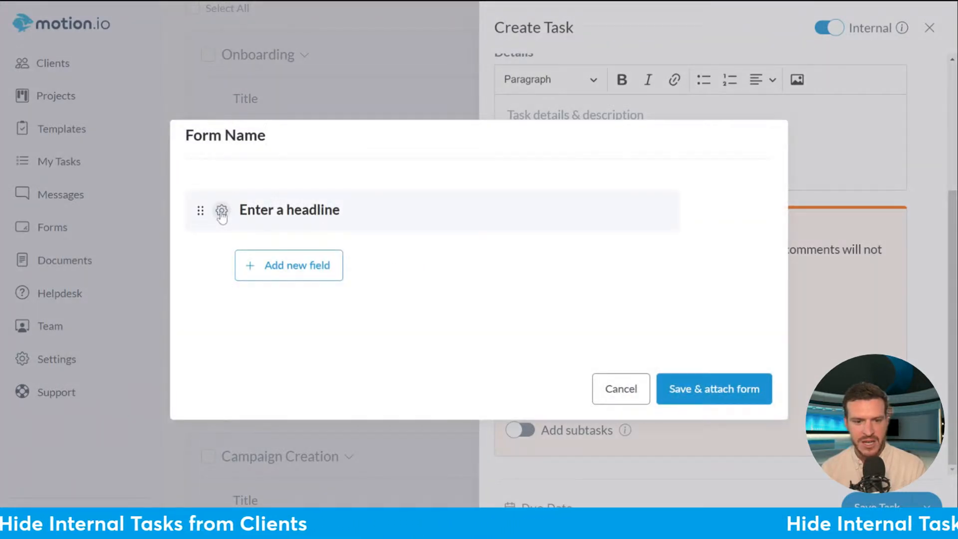
pyautogui.click(221, 210)
pyautogui.click(265, 301)
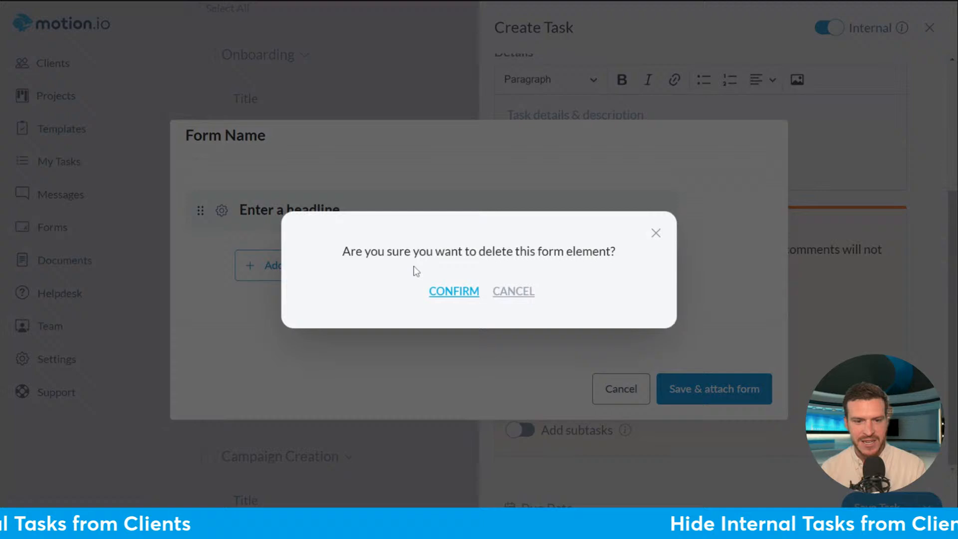
pyautogui.click(454, 292)
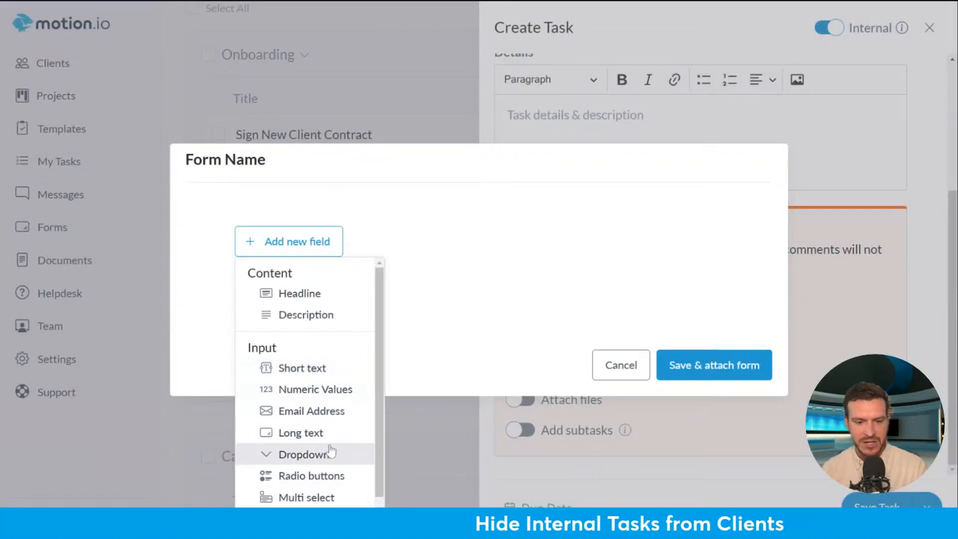
pyautogui.scroll(-1, 344, 479)
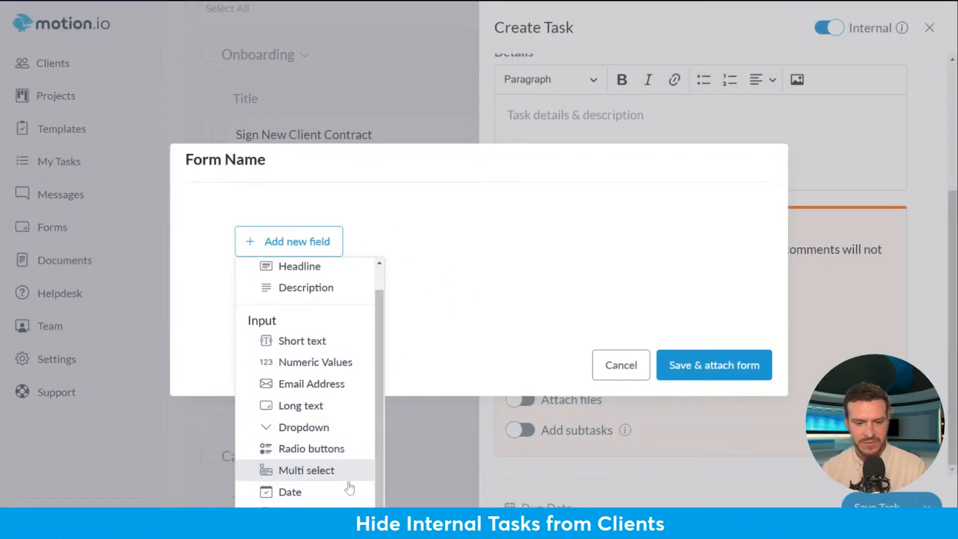
pyautogui.click(320, 404)
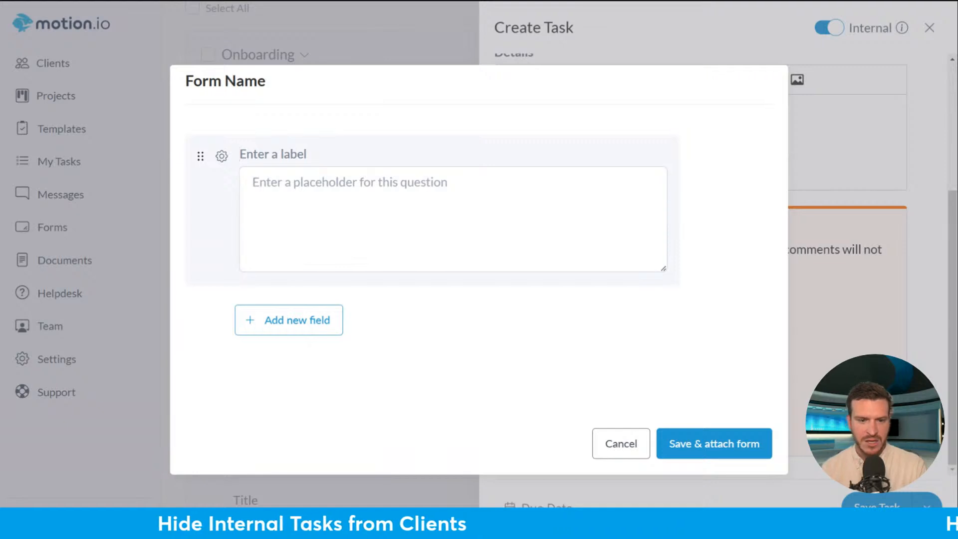
pyautogui.write('What ')
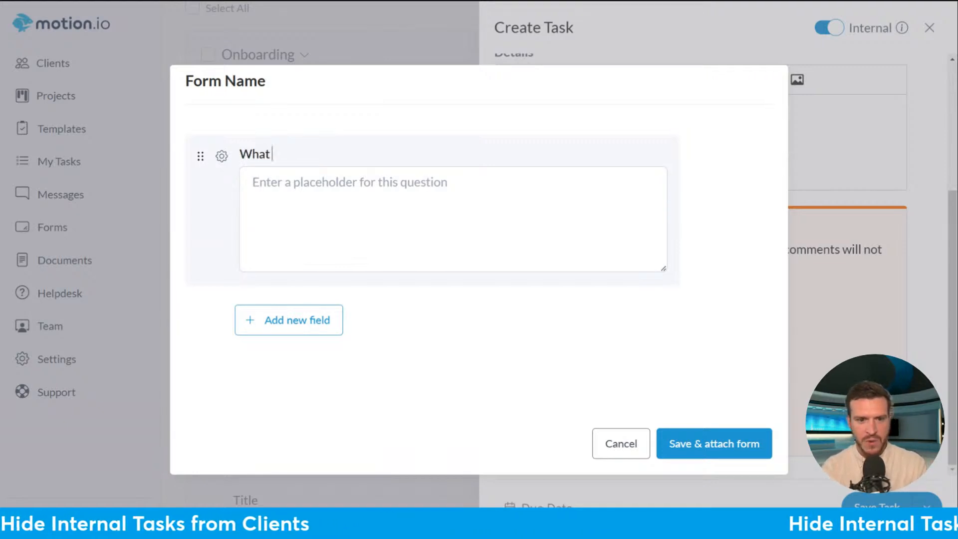
pyautogui.write('did you discus')
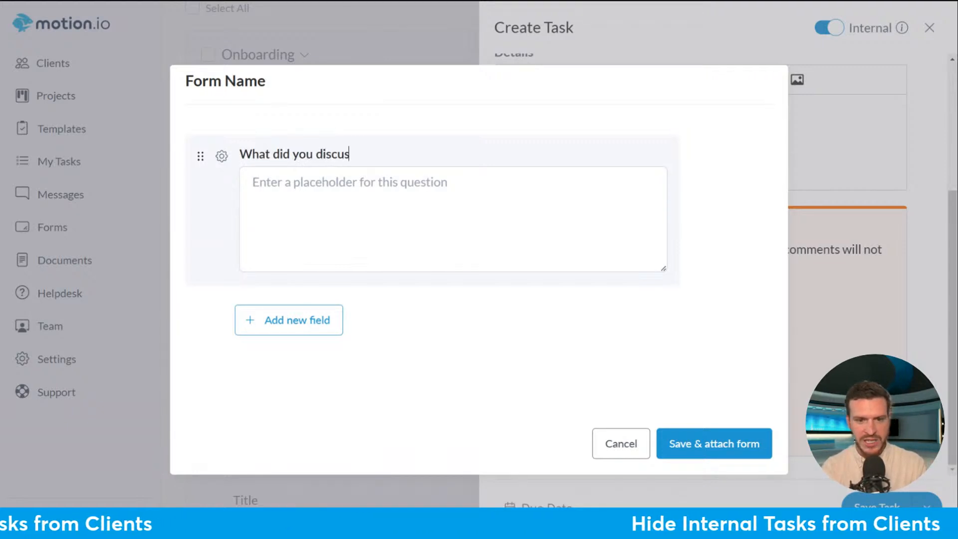
pyautogui.write('s during the kickoff call?')
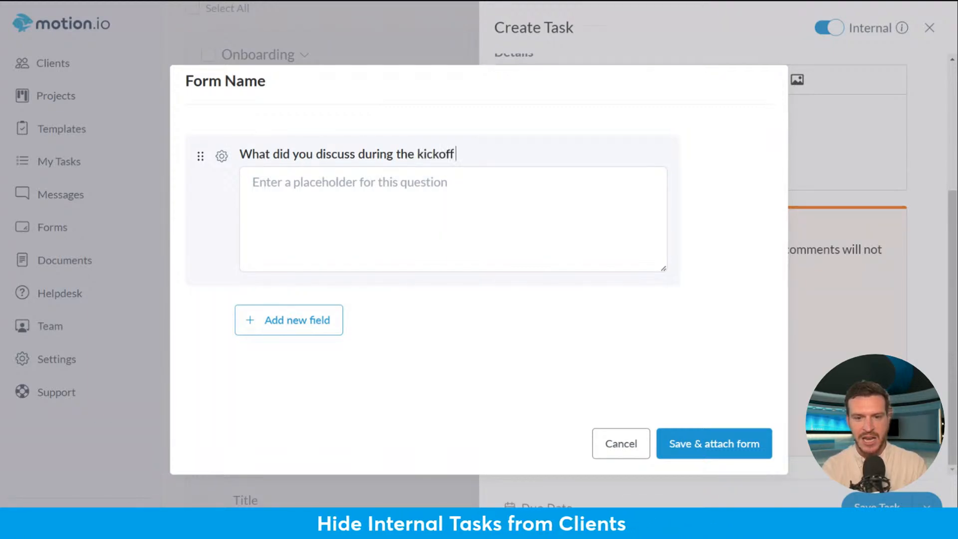
# - Save and attach the form under the name 'Internal Form'
pyautogui.click(761, 444)
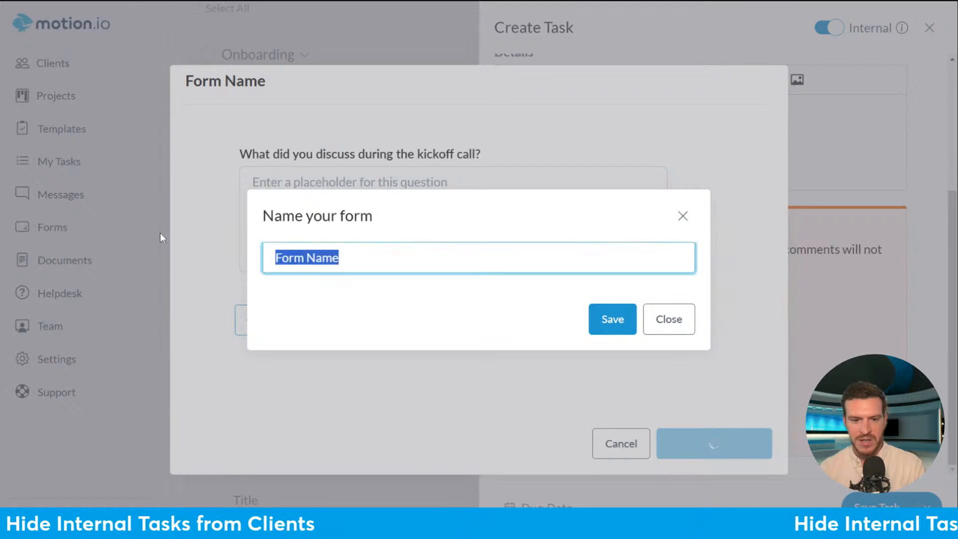
pyautogui.write('Internal Form')
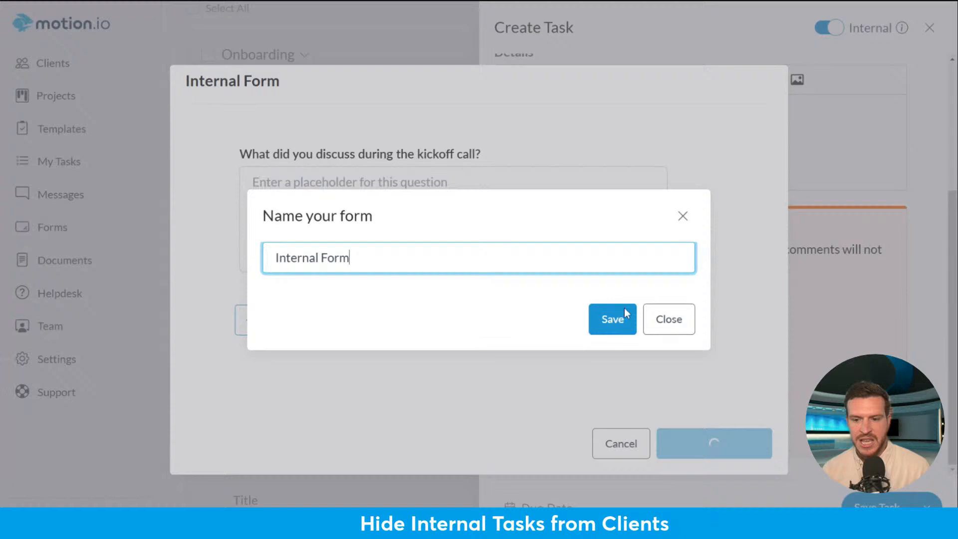
pyautogui.click(625, 309)
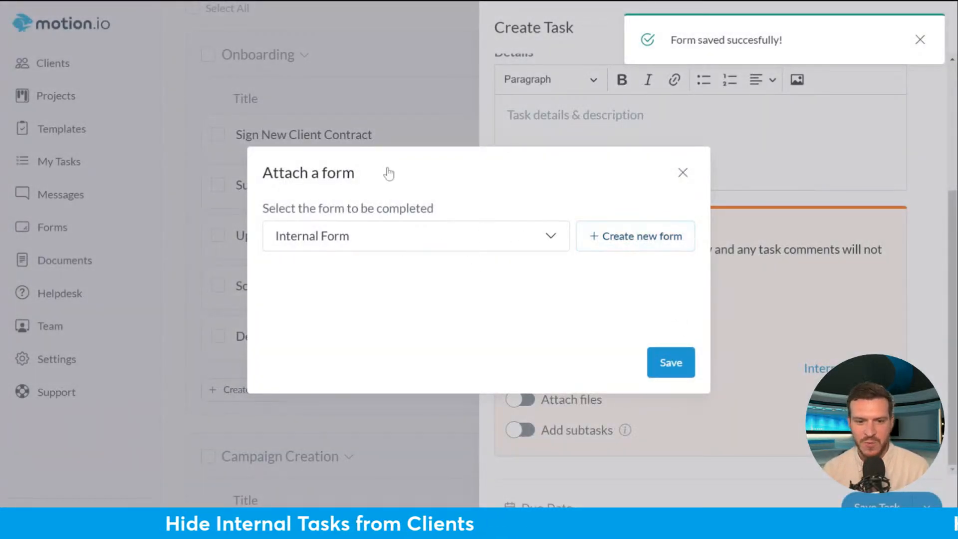
# - Save the Internal Information Clarification task with its attached Internal Form as a client-hidden draft
pyautogui.click(669, 363)
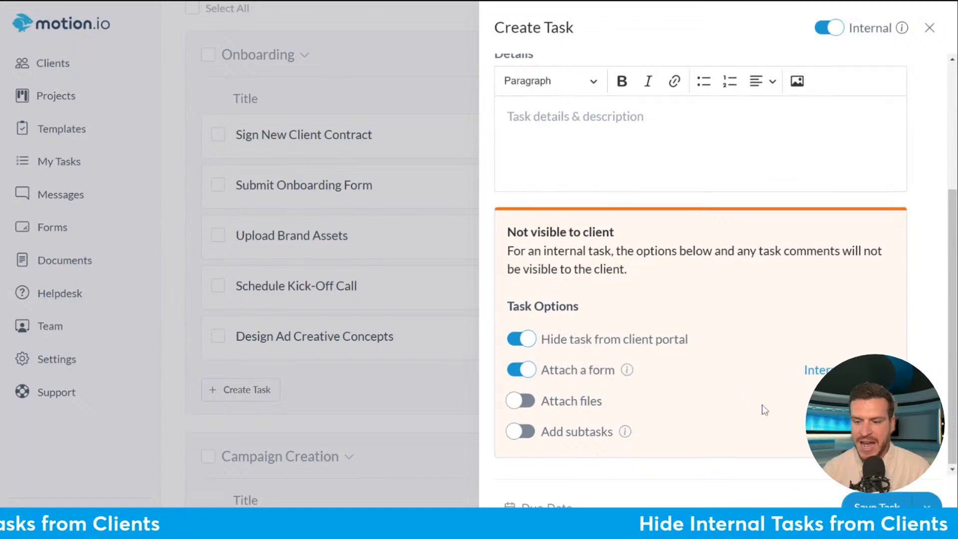
pyautogui.scroll(4, 771, 414)
pyautogui.scroll(-4, 698, 299)
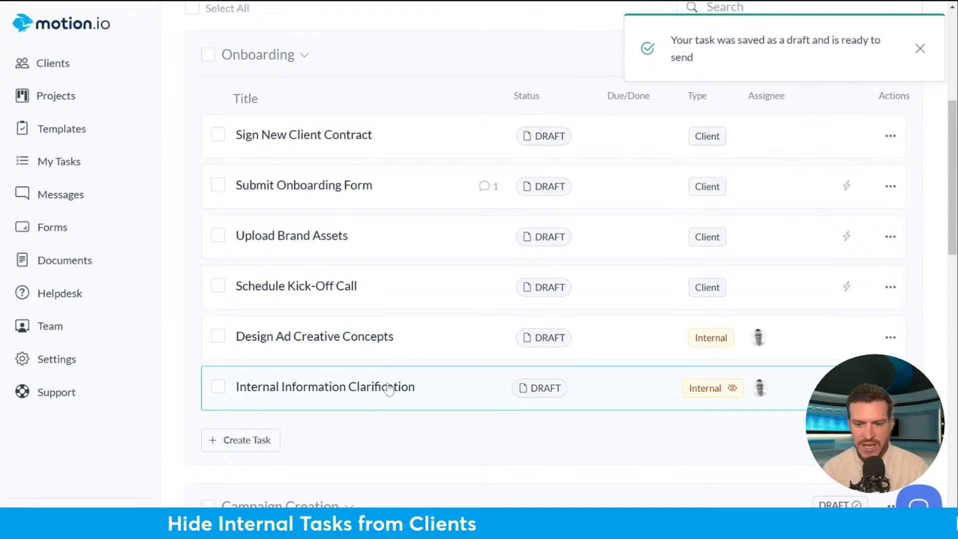
pyautogui.click(892, 387)
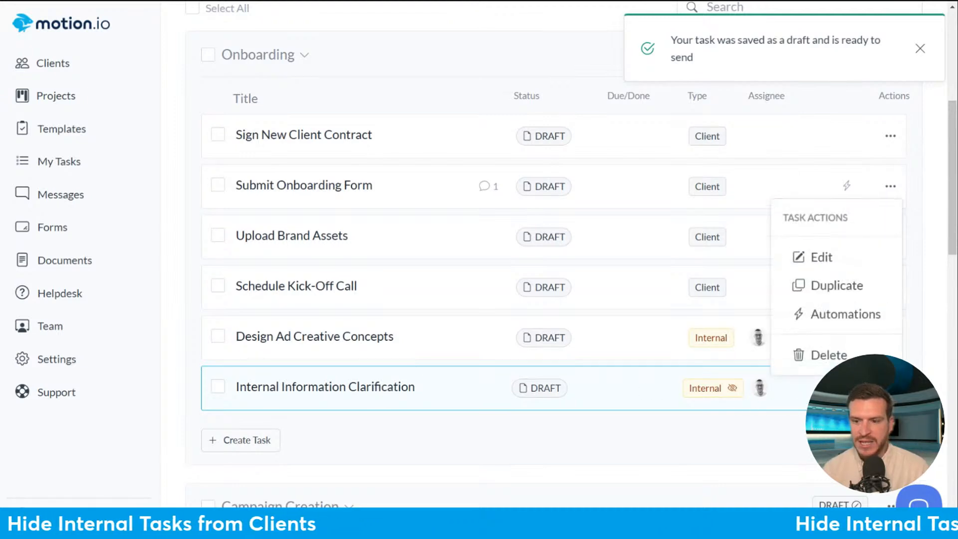
pyautogui.click(820, 257)
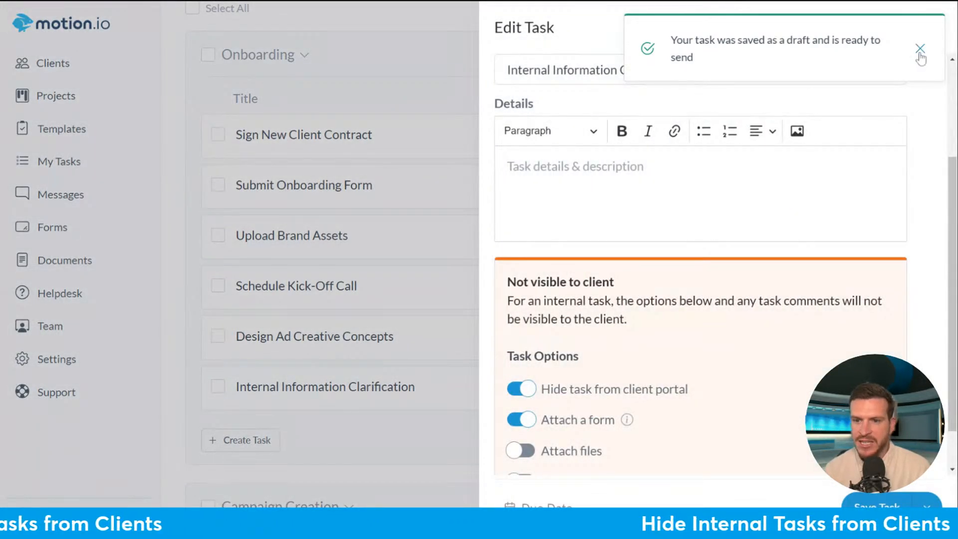
pyautogui.click(921, 49)
pyautogui.scroll(3, 888, 260)
pyautogui.click(607, 156)
pyautogui.click(619, 187)
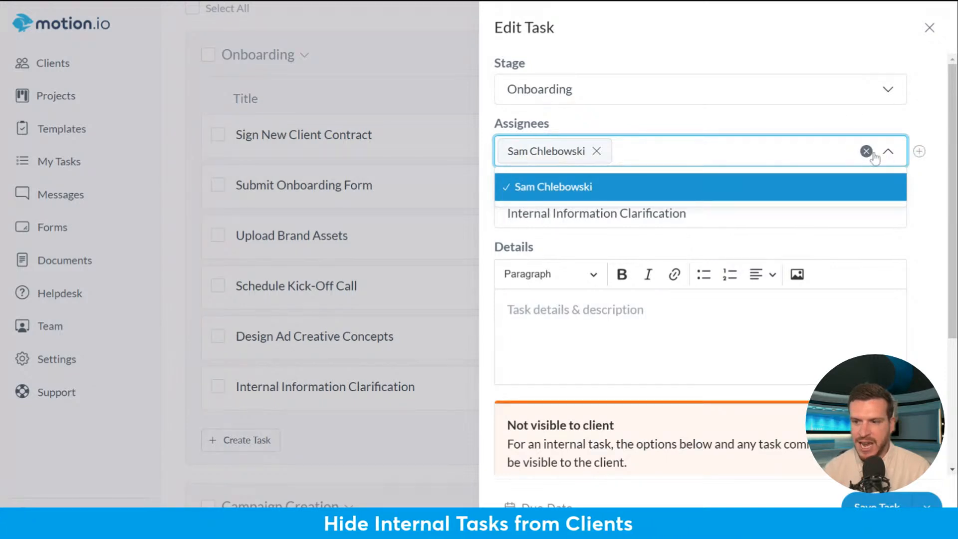
pyautogui.click(704, 126)
pyautogui.click(929, 28)
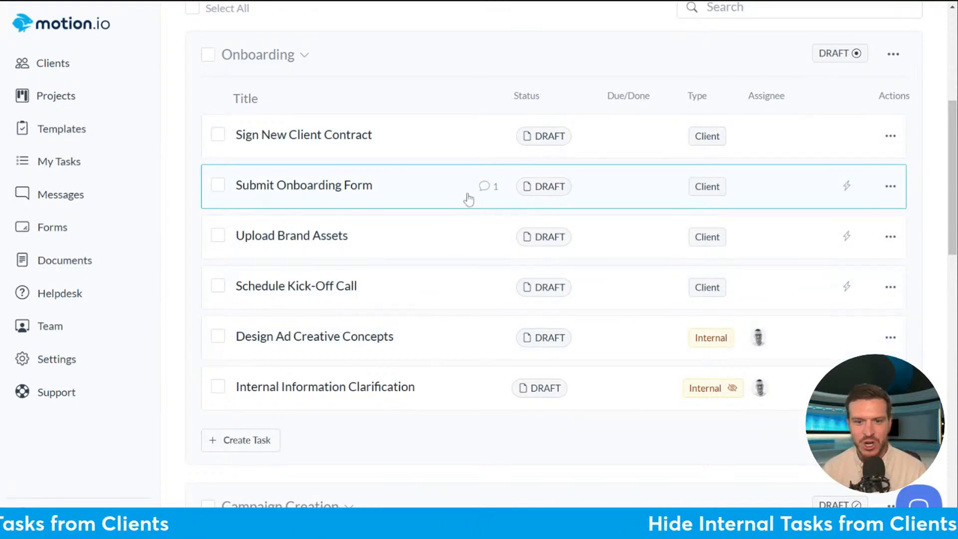
pyautogui.click(435, 351)
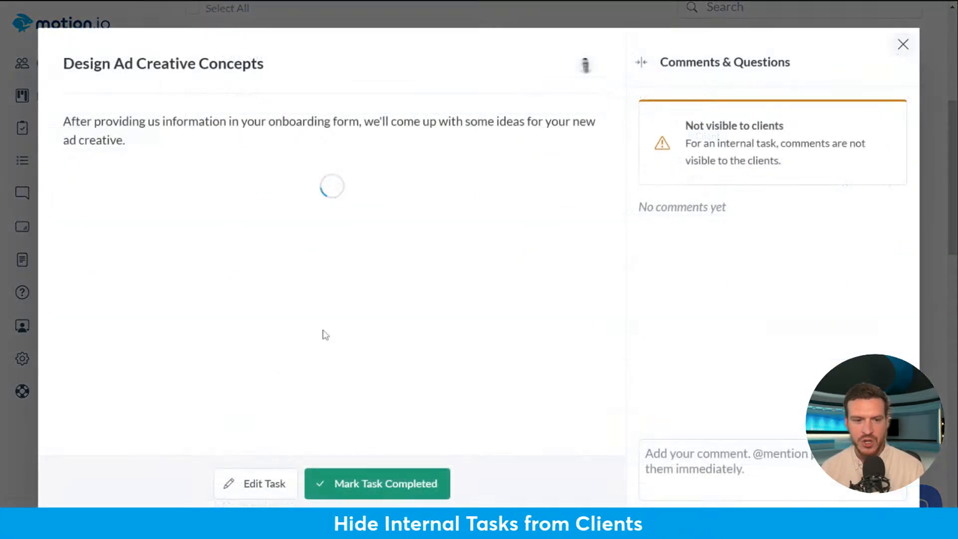
pyautogui.click(904, 45)
pyautogui.click(385, 385)
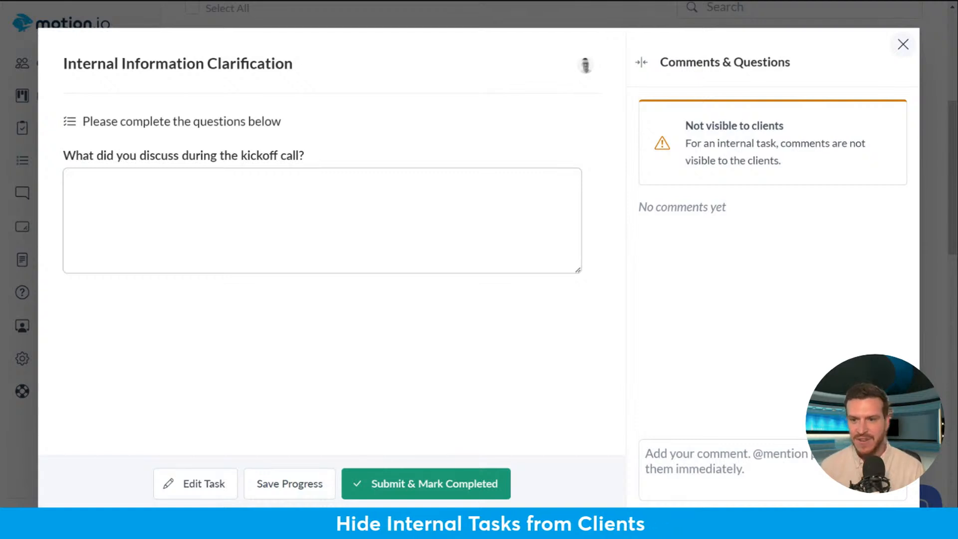
pyautogui.click(904, 44)
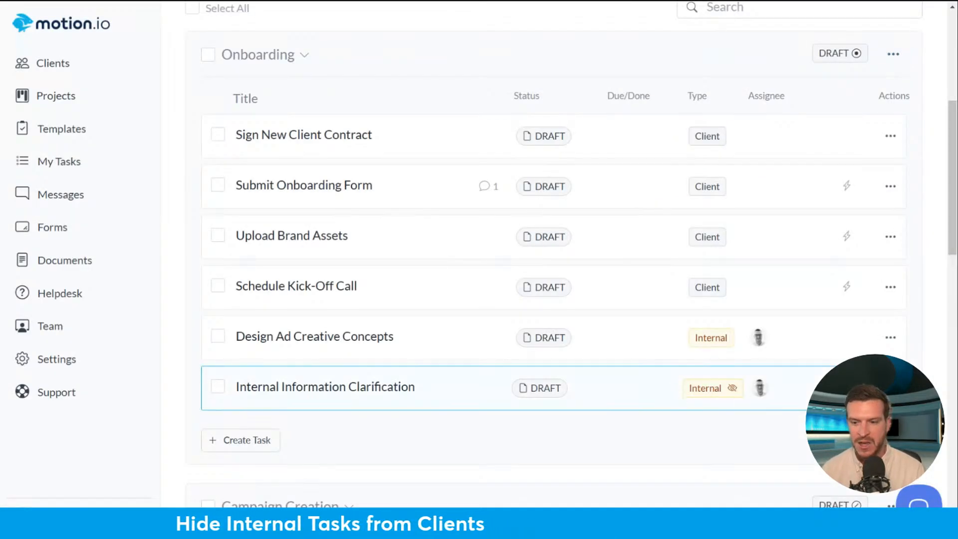
# - Check the task's Edit settings, close them unchanged, and open Internal Information Clarification
pyautogui.click(892, 388)
pyautogui.click(820, 257)
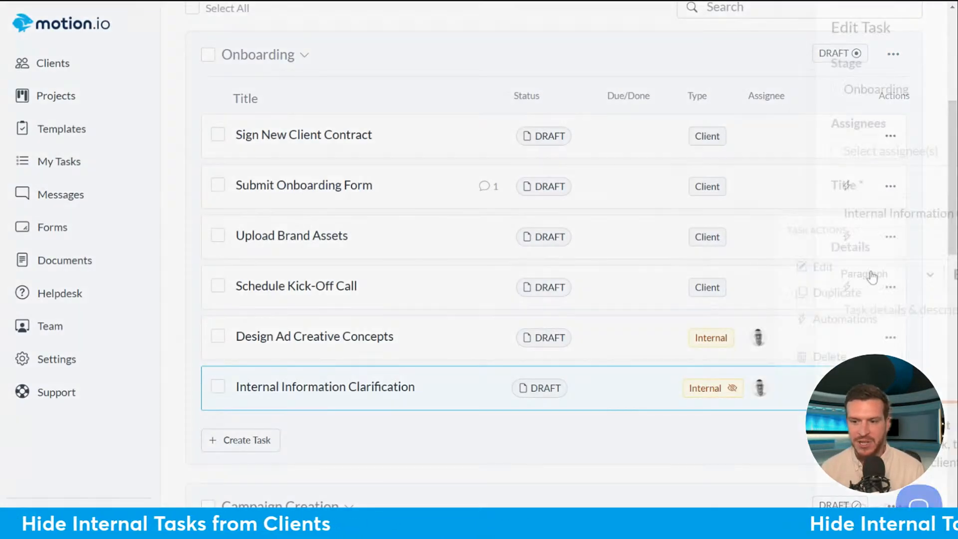
pyautogui.scroll(-4, 787, 417)
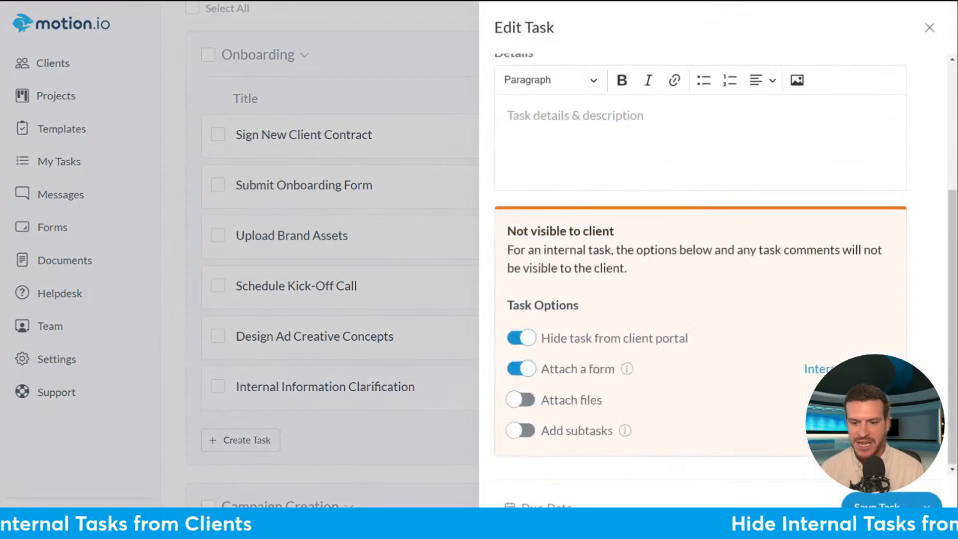
pyautogui.click(929, 28)
pyautogui.click(353, 389)
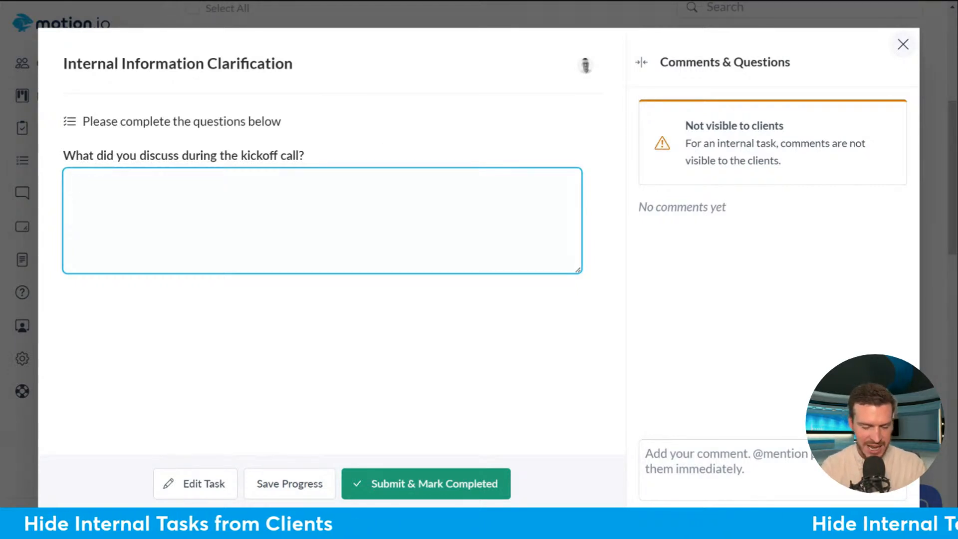
# - Answer the kickoff-call question with 'YouTube Ads Strategy' and close the task window
pyautogui.write('You')
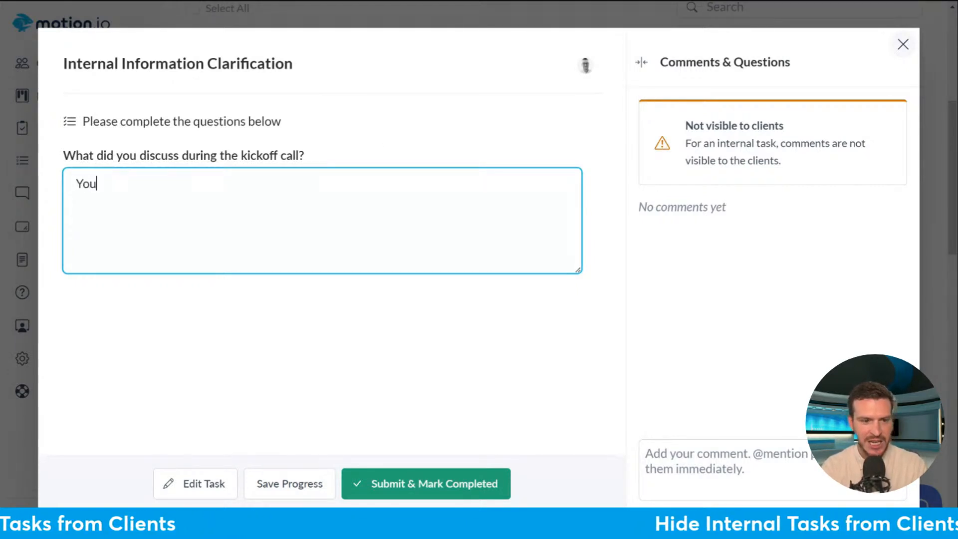
pyautogui.write('Tube Ads Strategy')
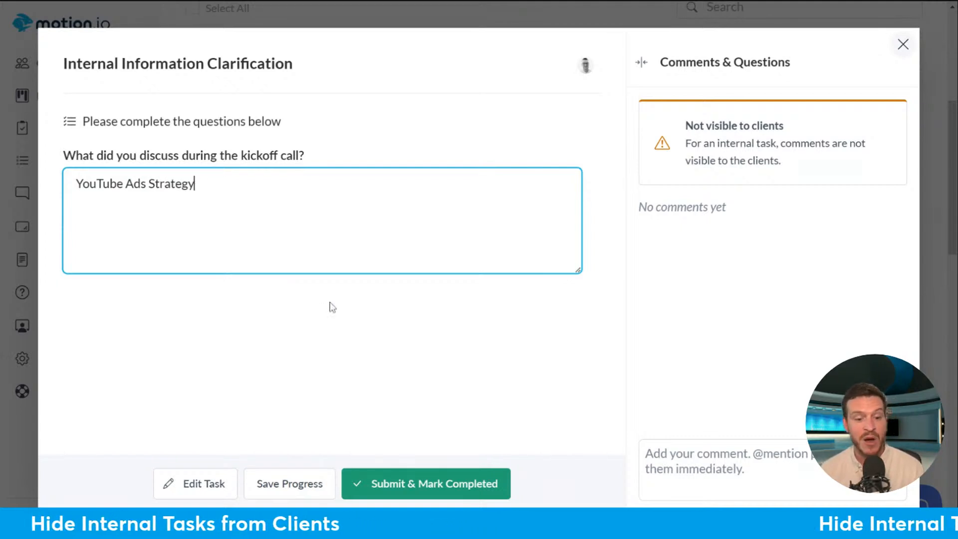
pyautogui.click(902, 45)
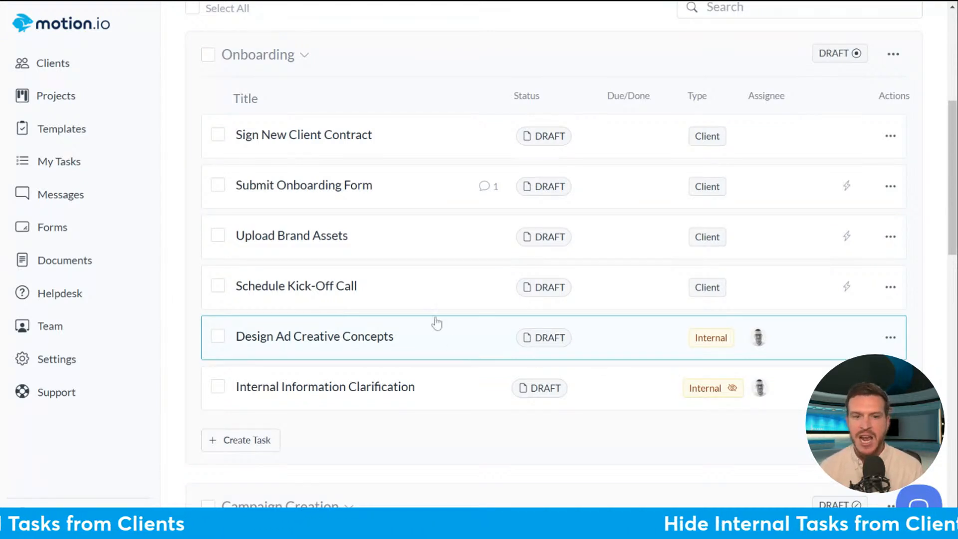
pyautogui.scroll(3, 644, 344)
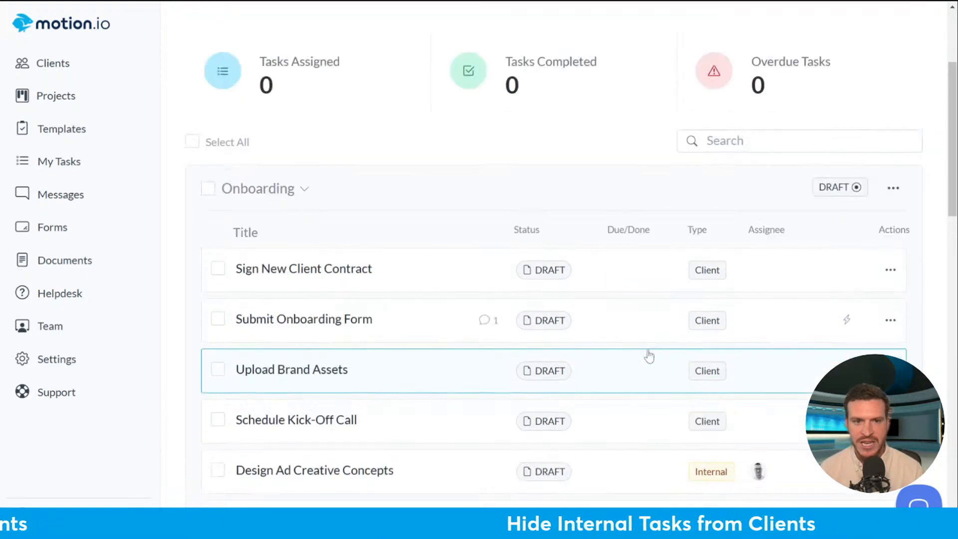
# - Open a blank Create Task form under the Onboarding task list
pyautogui.scroll(-3, 497, 253)
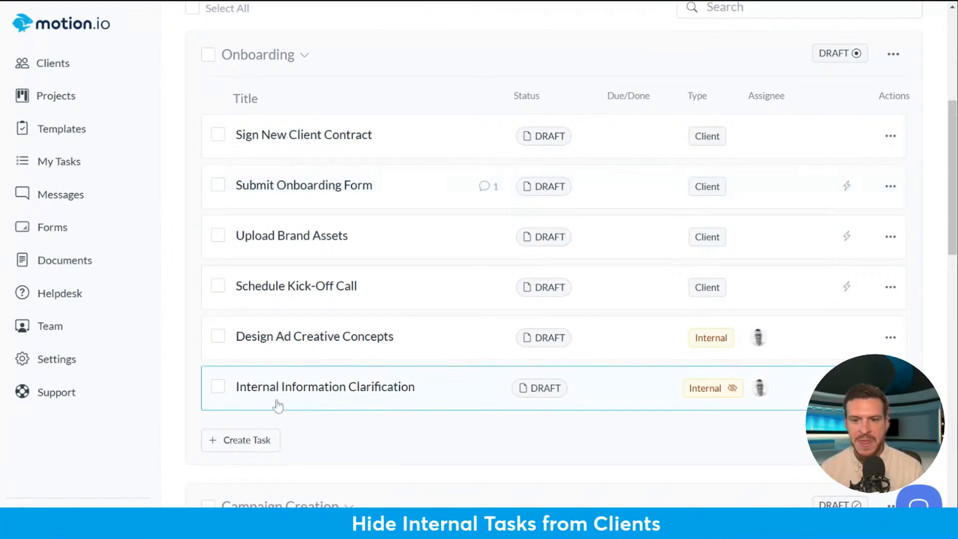
pyautogui.click(250, 441)
pyautogui.scroll(3, 662, 293)
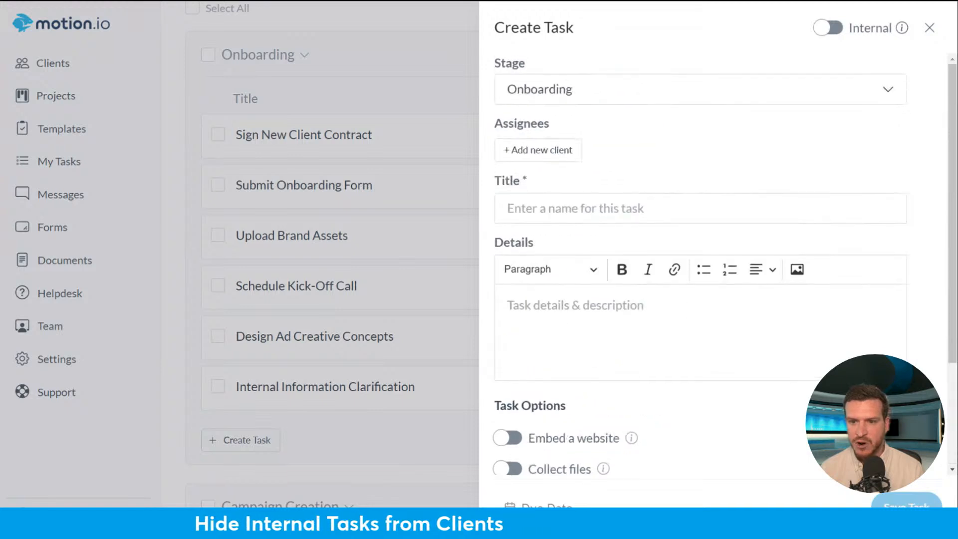
# - Make the new task internal and attach the [Internal Form] Client Onboarding Information form
pyautogui.scroll(-3, 756, 320)
pyautogui.scroll(3, 740, 312)
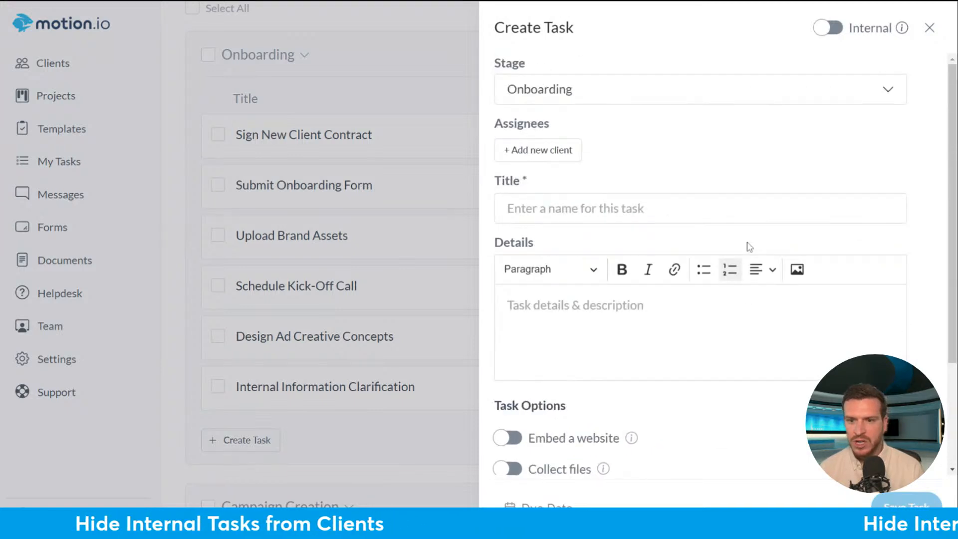
pyautogui.click(828, 28)
pyautogui.scroll(-4, 495, 398)
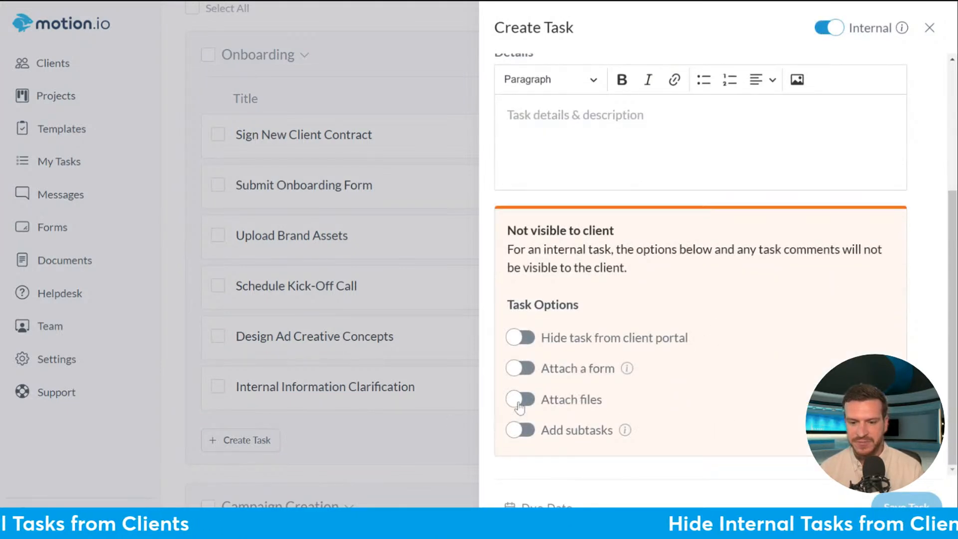
pyautogui.click(520, 368)
pyautogui.click(398, 242)
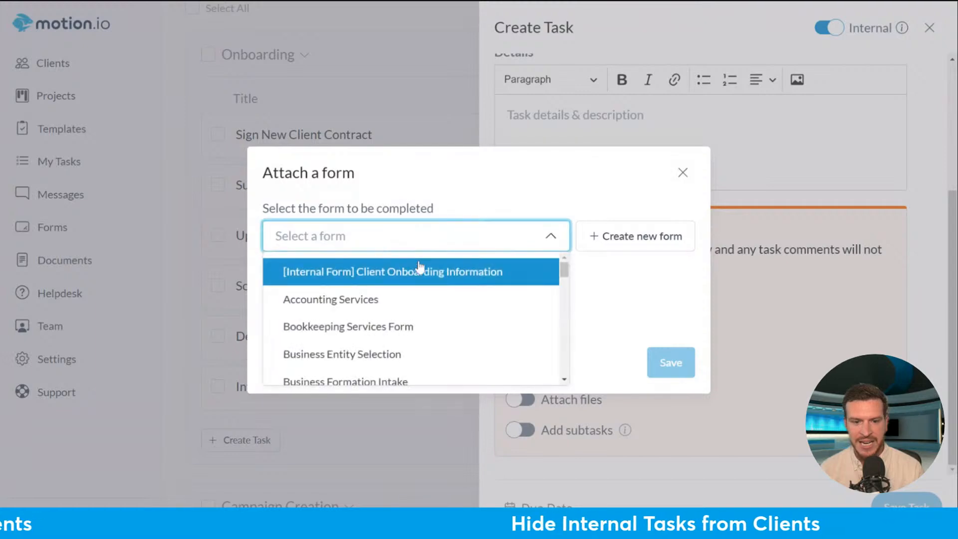
pyautogui.click(439, 281)
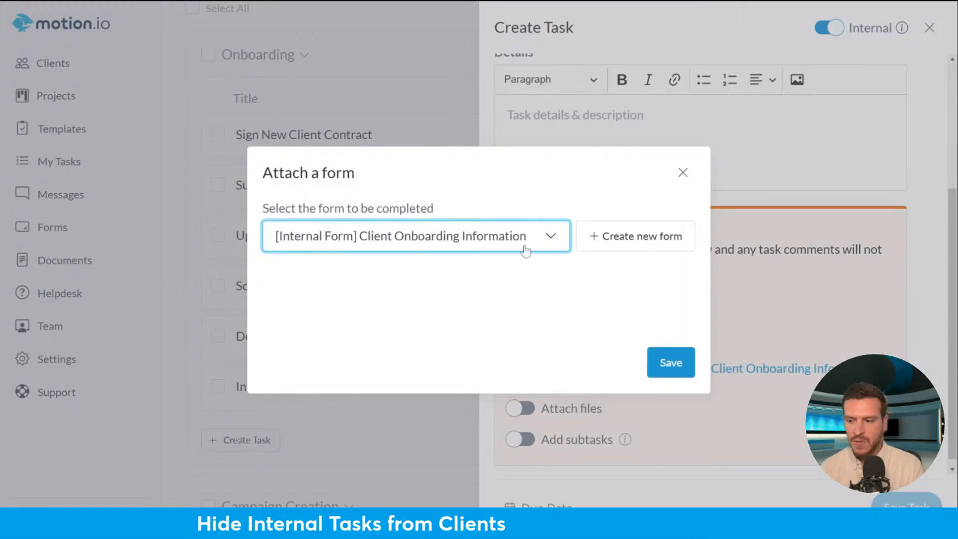
pyautogui.click(671, 363)
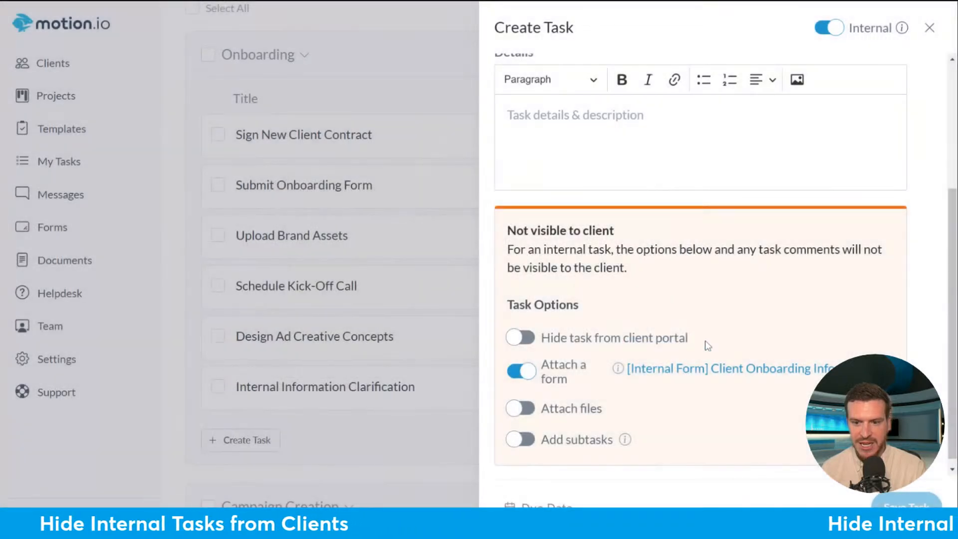
# - Close the Create Task panel without adding the task
pyautogui.scroll(-1, 707, 346)
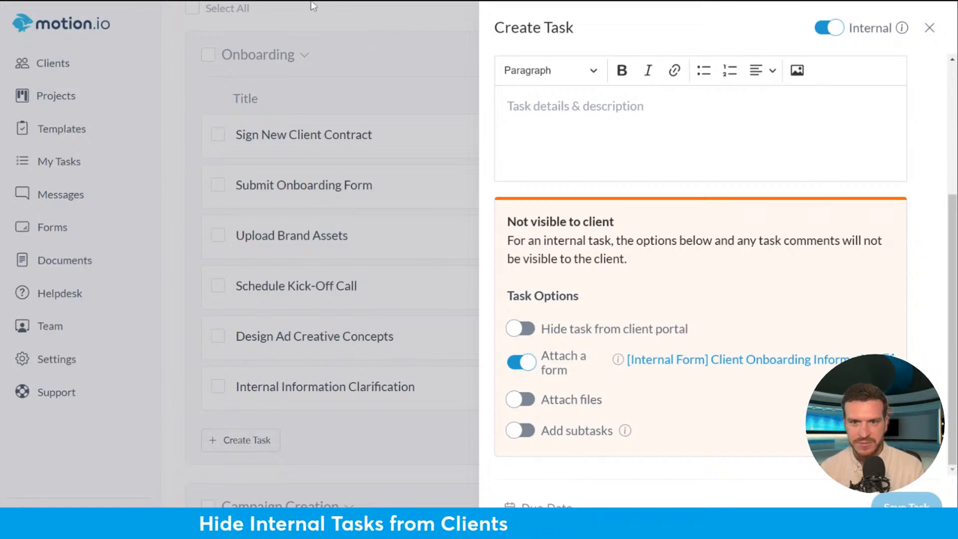
pyautogui.scroll(4, 862, 160)
pyautogui.click(929, 28)
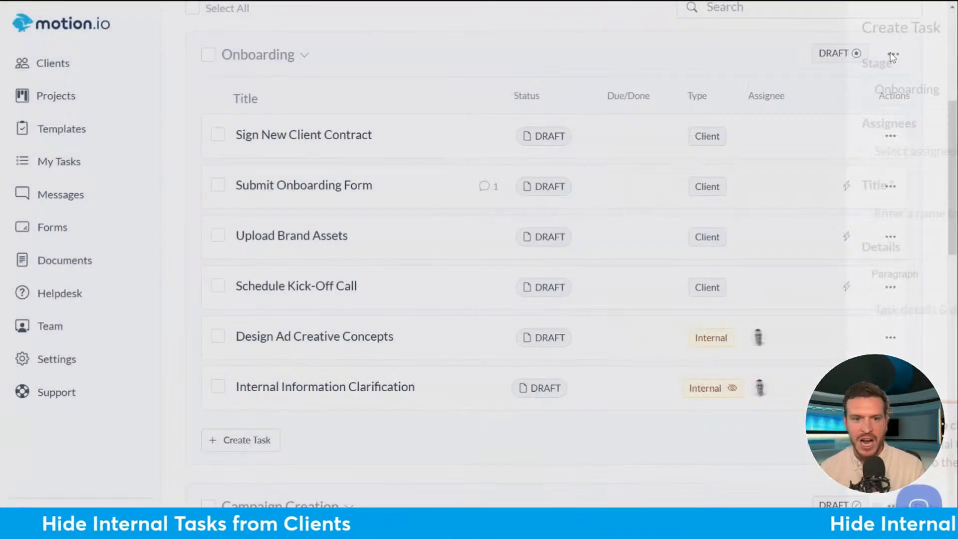
# - Show the Team Settings Fields list: Client Business Name, Incorporation Date and Incorporation State
pyautogui.scroll(5, 663, 208)
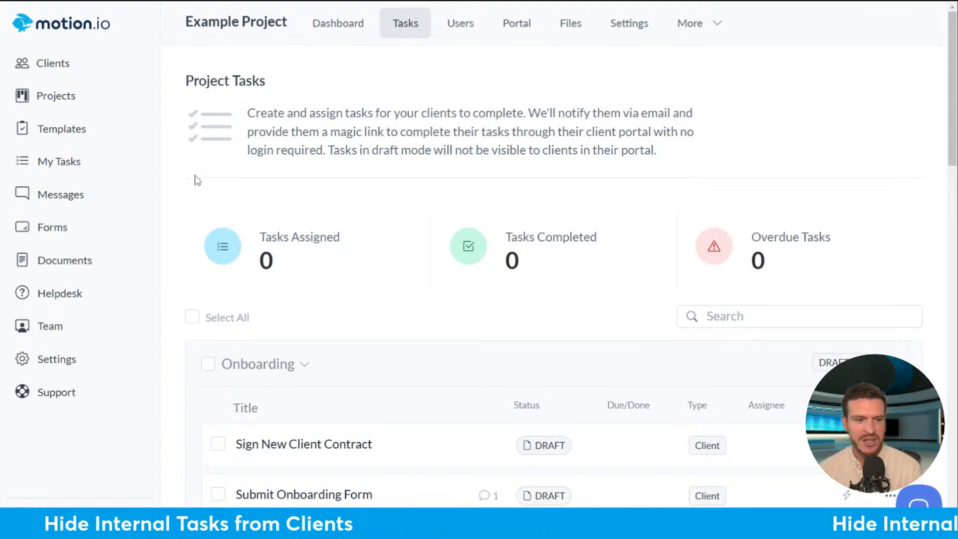
pyautogui.click(68, 263)
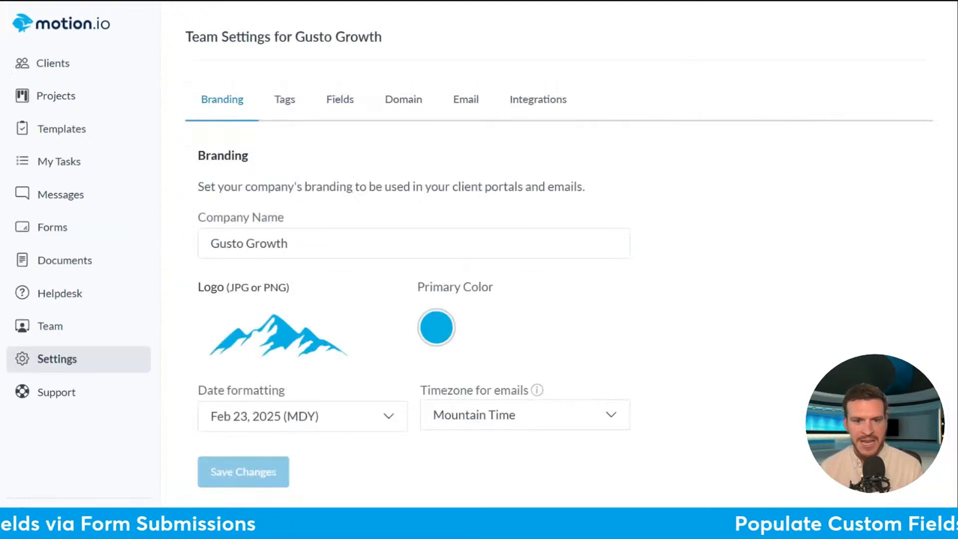
pyautogui.click(340, 100)
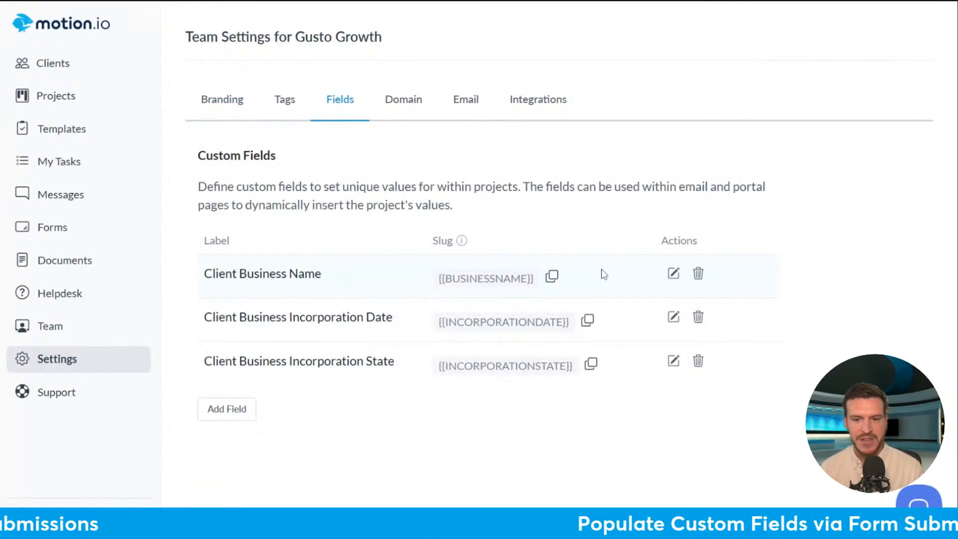
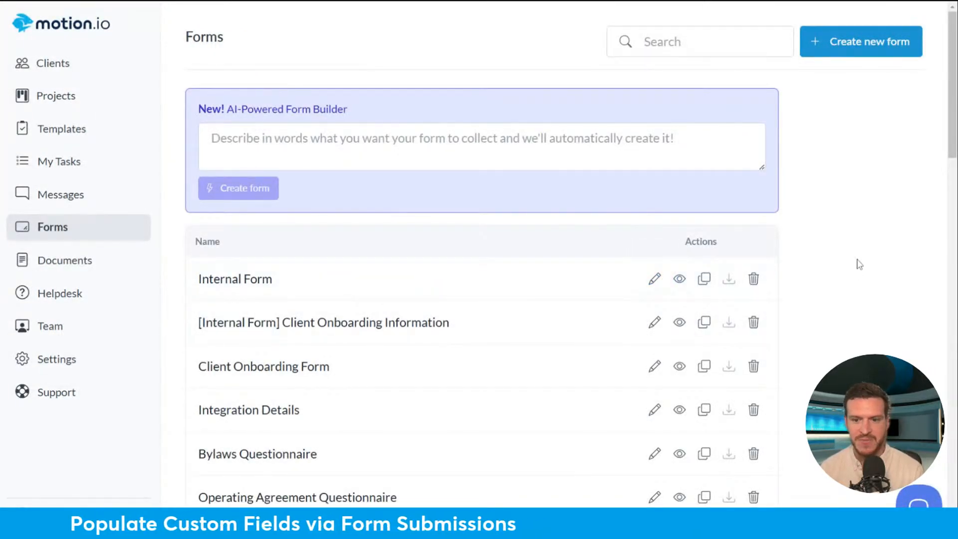
# - Open the Client Onboarding Form in the editor and scroll down to its incorporation questions
pyautogui.scroll(-2, 864, 253)
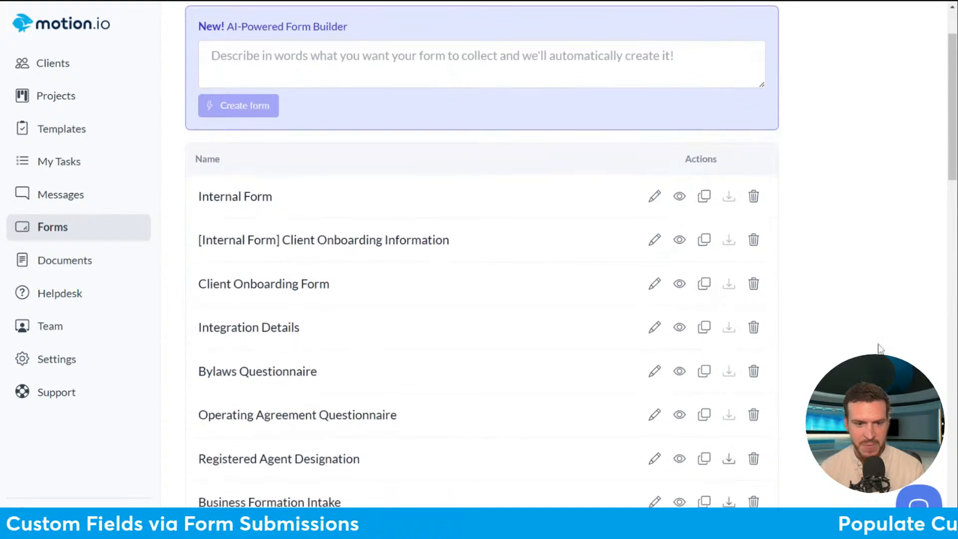
pyautogui.click(656, 284)
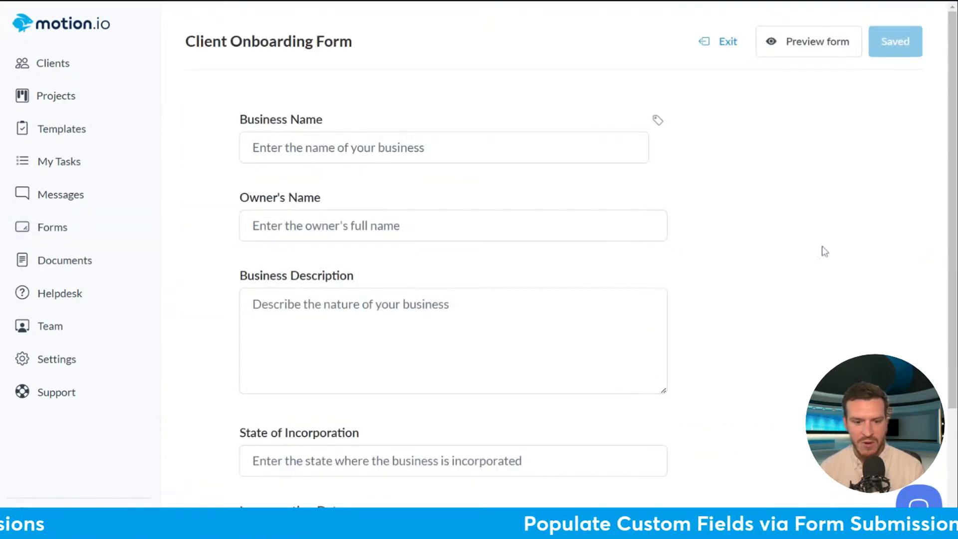
pyautogui.scroll(-4, 819, 250)
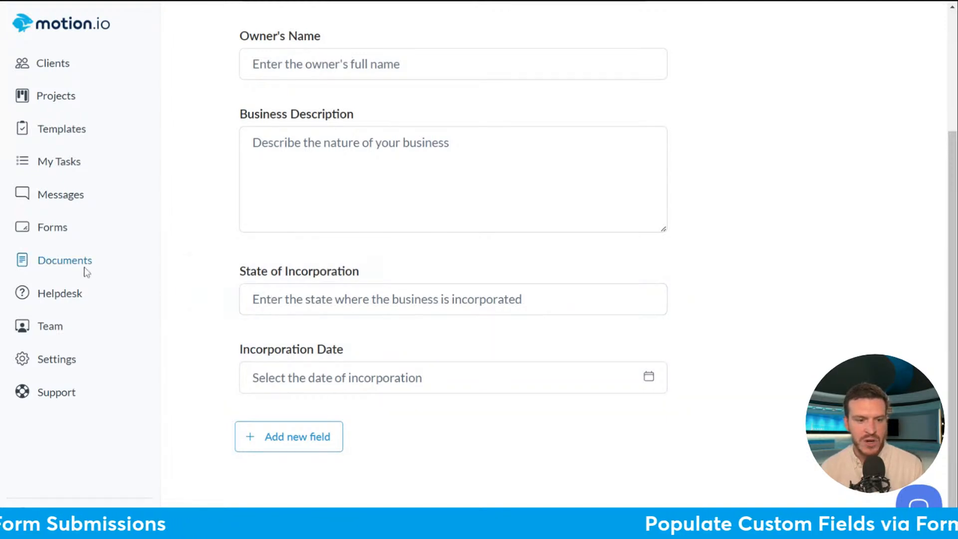
# - Enable custom field population on State of Incorporation, targeting Client Business Incorporation State
pyautogui.click(222, 273)
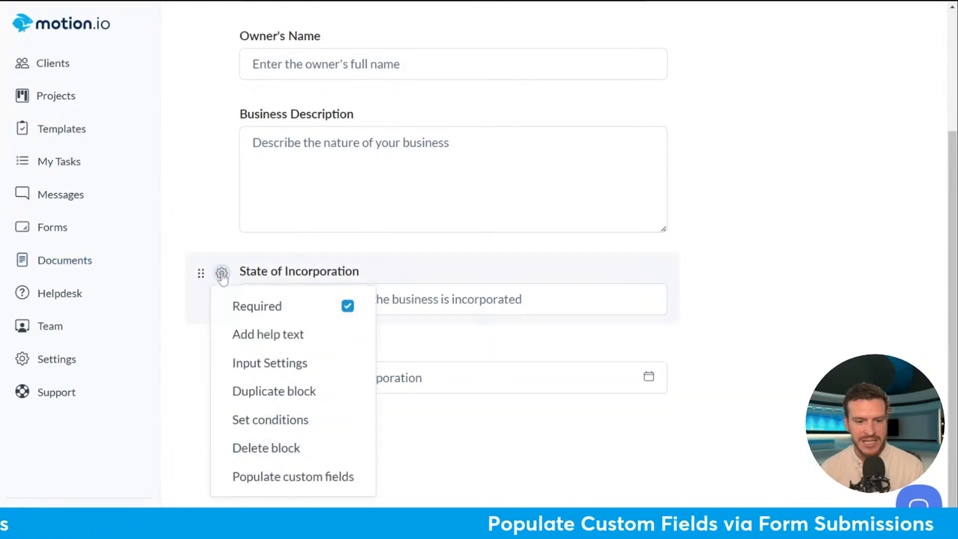
pyautogui.click(288, 478)
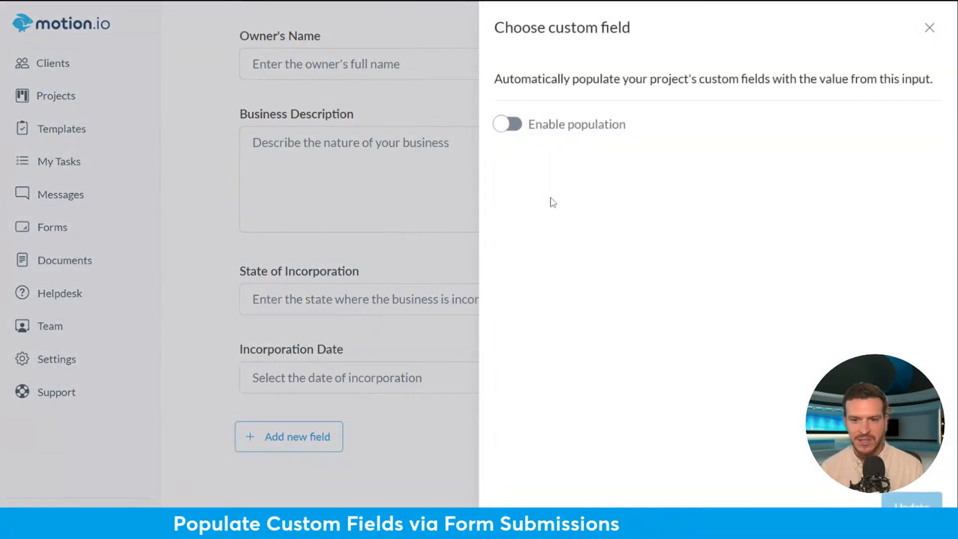
pyautogui.click(505, 127)
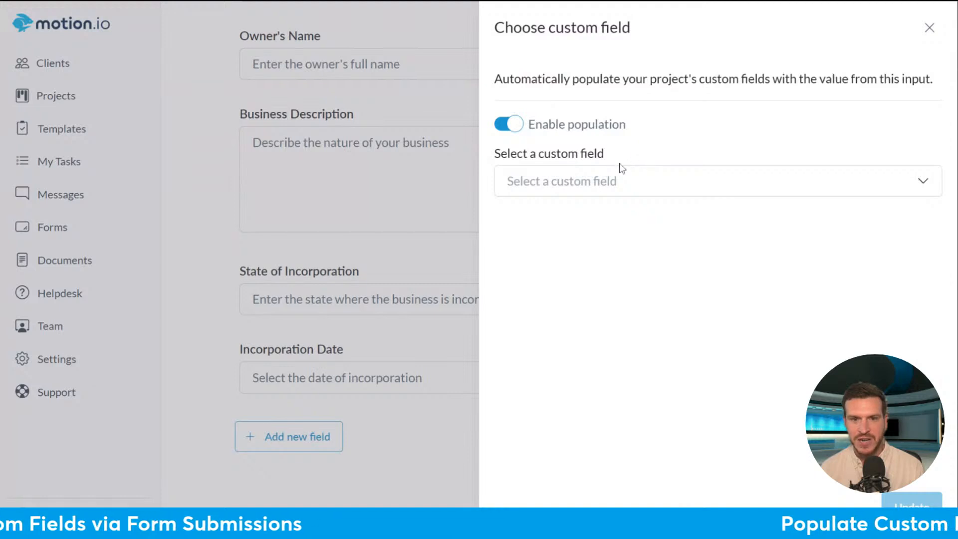
pyautogui.click(622, 181)
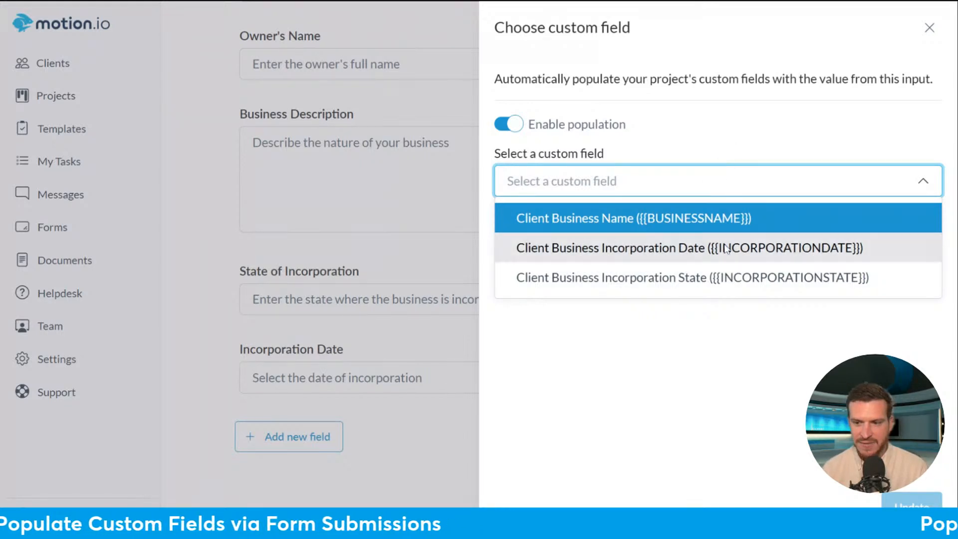
pyautogui.click(682, 288)
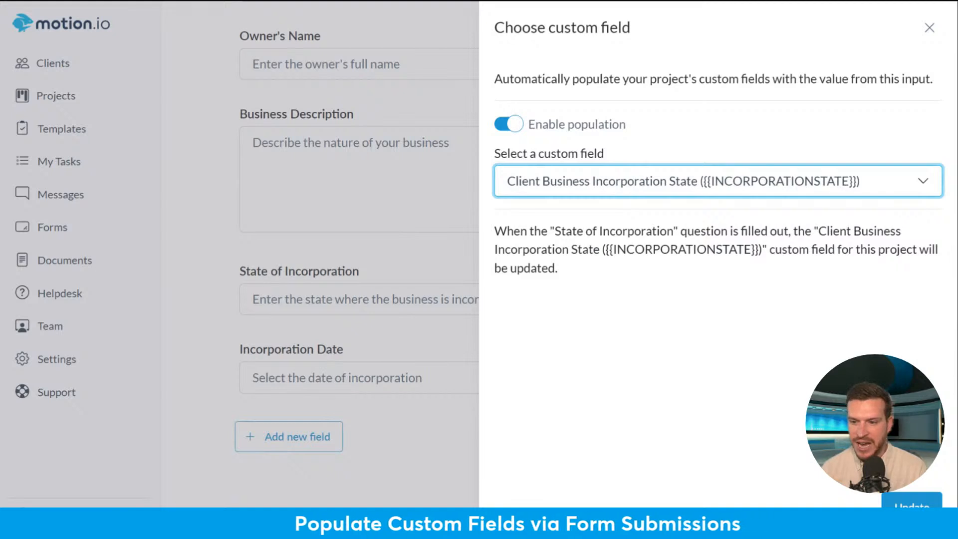
pyautogui.moveTo(798, 231); pyautogui.dragTo(599, 255)
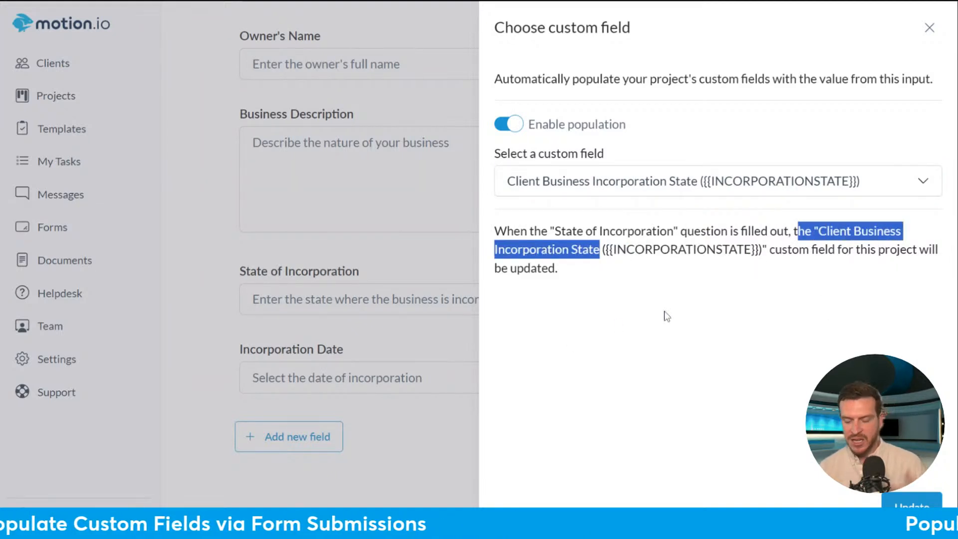
pyautogui.click(912, 508)
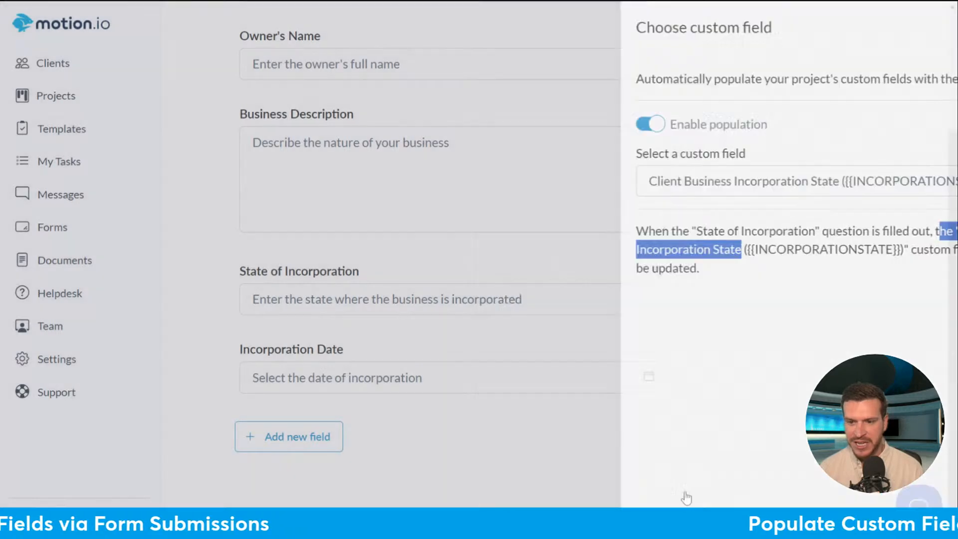
pyautogui.click(222, 361)
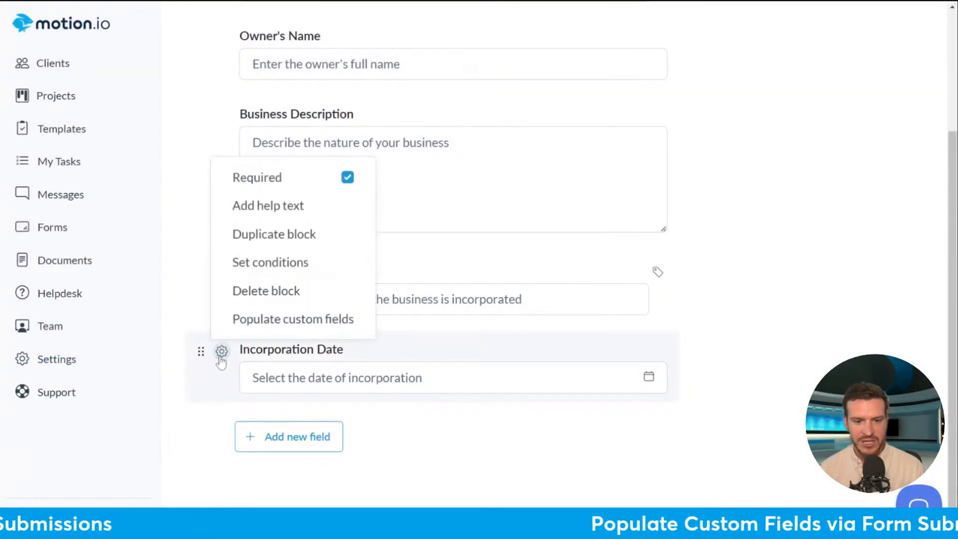
# - Map Incorporation Date to Client Business Incorporation Date, then save the Client Onboarding Form
pyautogui.click(294, 321)
pyautogui.click(505, 130)
pyautogui.click(574, 184)
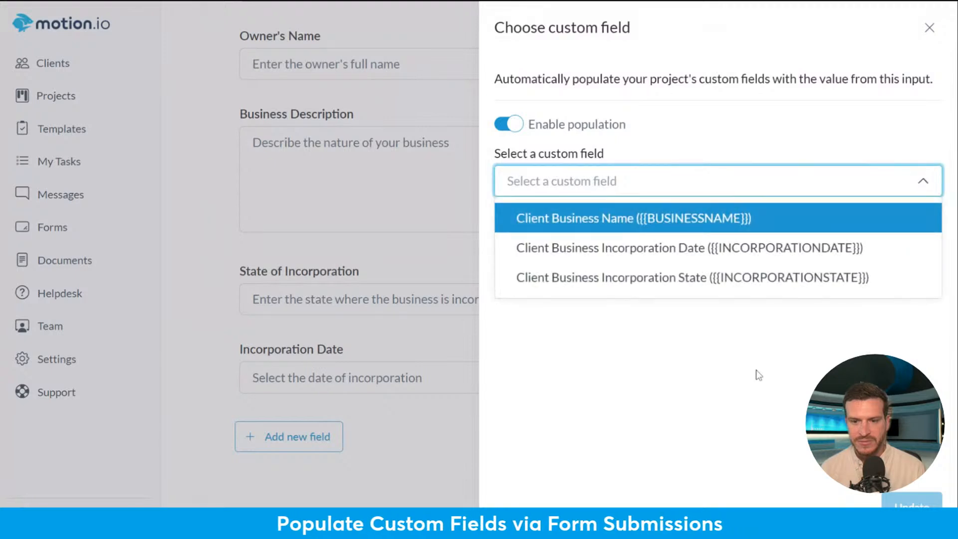
pyautogui.click(649, 248)
pyautogui.click(214, 222)
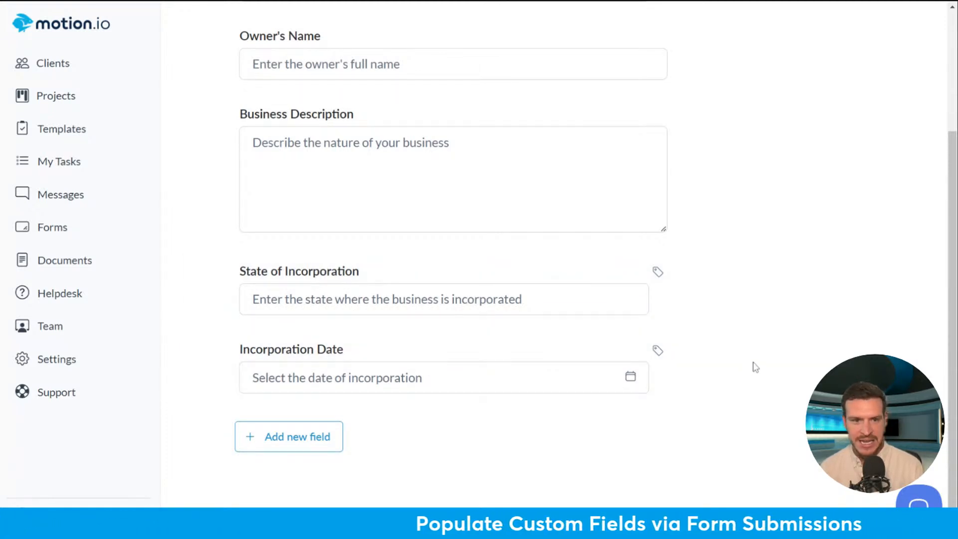
pyautogui.scroll(3, 756, 348)
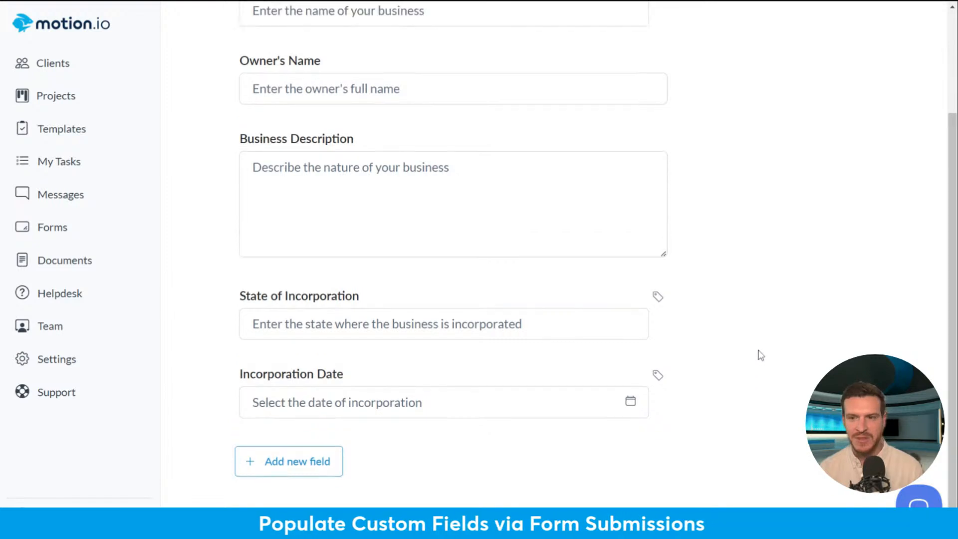
pyautogui.click(900, 50)
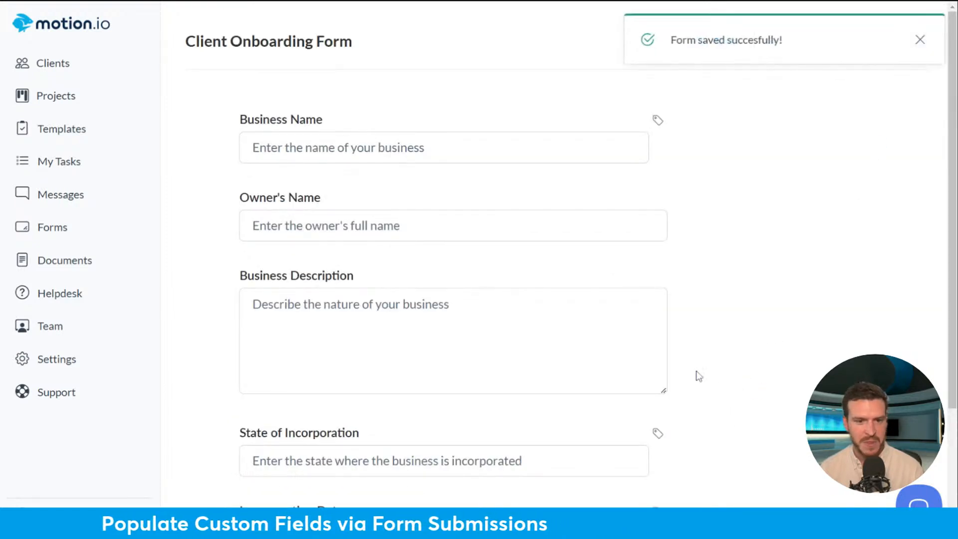
# - Open the Legal Services Agreement from Documents and launch its Edit Fields template editor
pyautogui.click(65, 269)
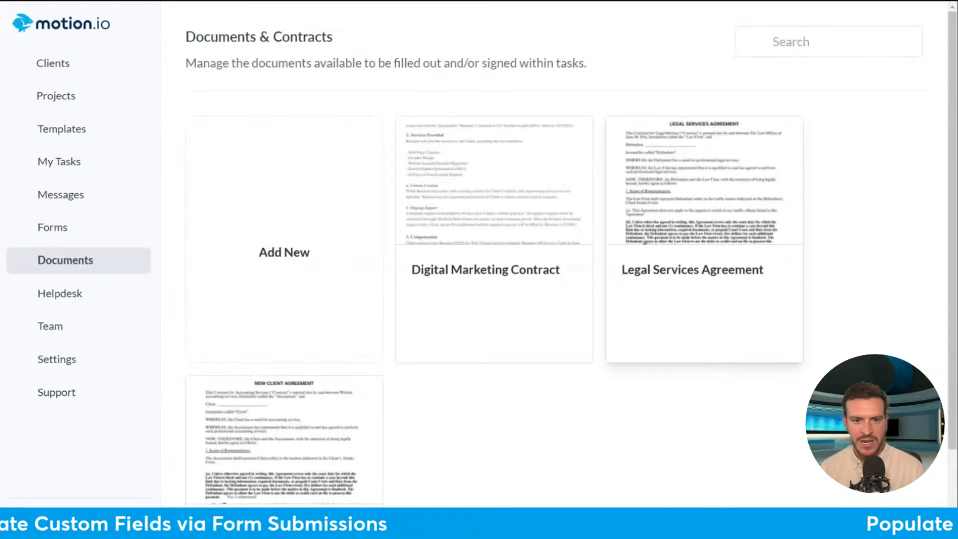
pyautogui.scroll(-2, 851, 226)
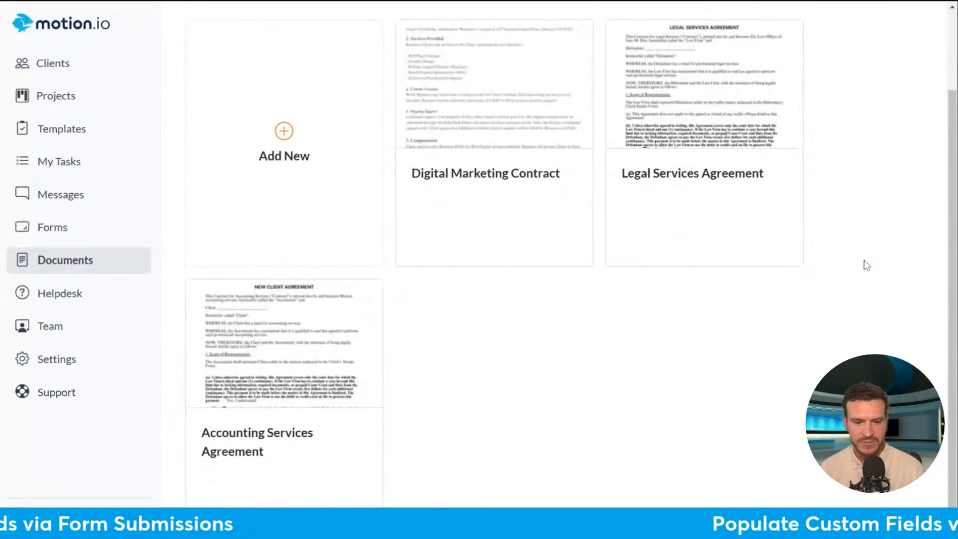
pyautogui.scroll(2, 902, 272)
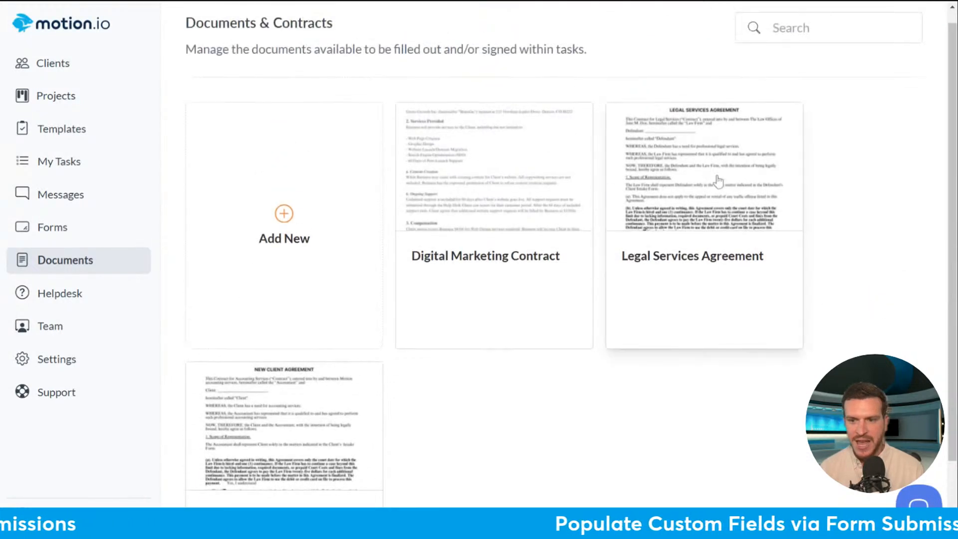
pyautogui.click(742, 198)
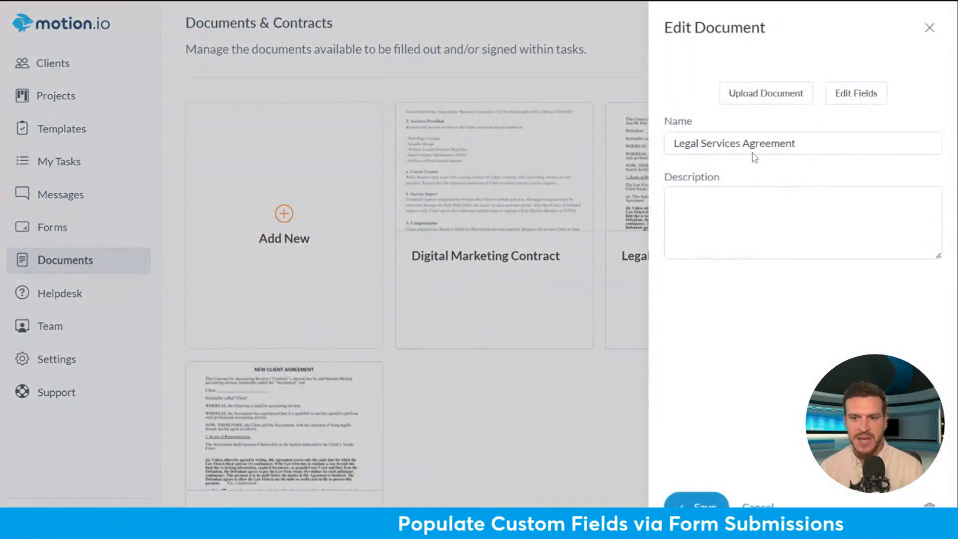
pyautogui.click(851, 249)
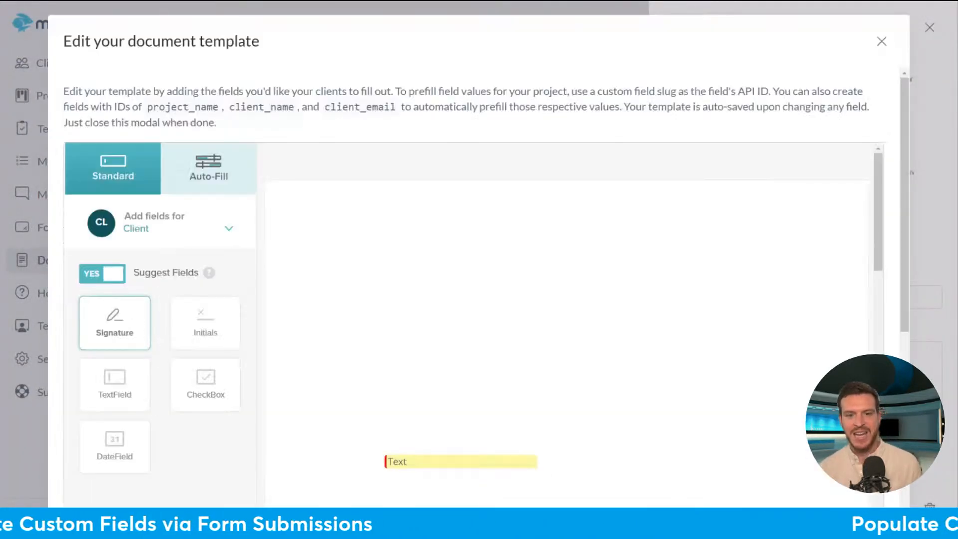
# - Add a widened text field right after 1. Scope of Representation
pyautogui.moveTo(878, 239); pyautogui.dragTo(877, 275)
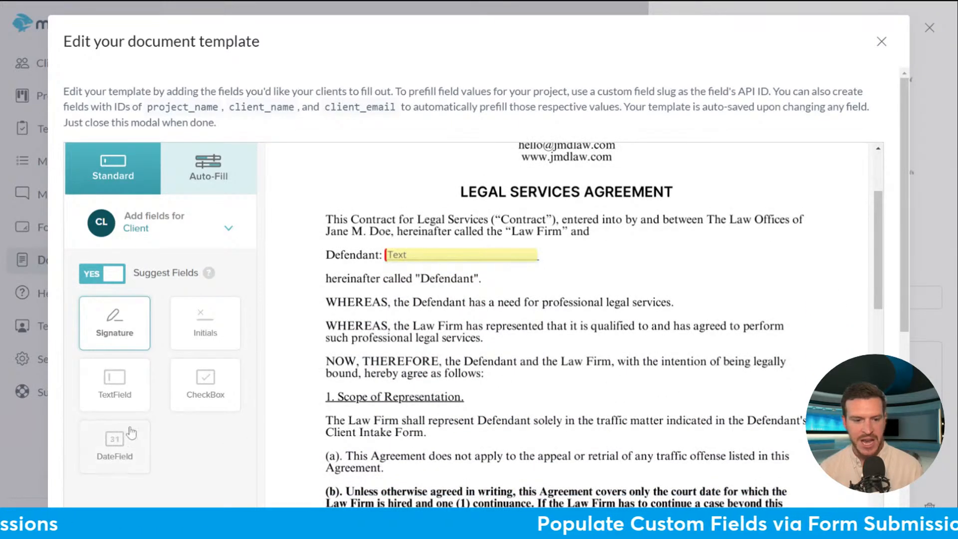
pyautogui.click(115, 385)
pyautogui.click(507, 395)
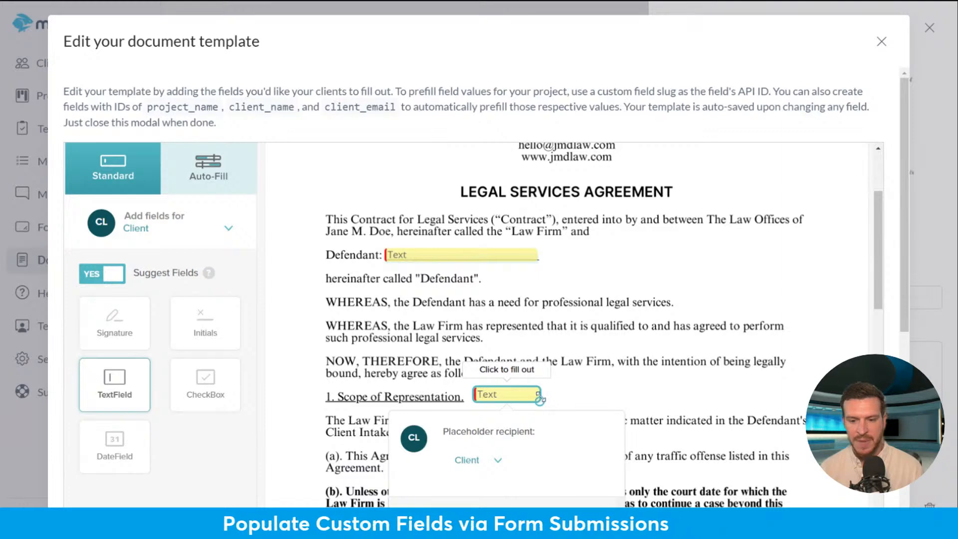
pyautogui.moveTo(539, 401); pyautogui.dragTo(694, 399)
pyautogui.scroll(-5, 737, 376)
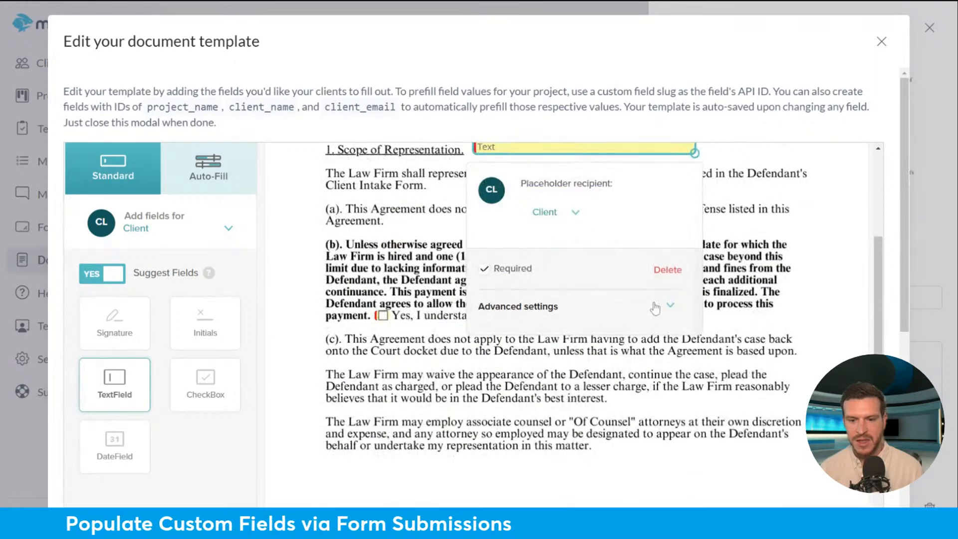
# - Set the text field's API ID to {{INCOPORATIONDATE}} and close the template editor
pyautogui.click(656, 307)
pyautogui.scroll(-5, 573, 460)
pyautogui.doubleClick(517, 251)
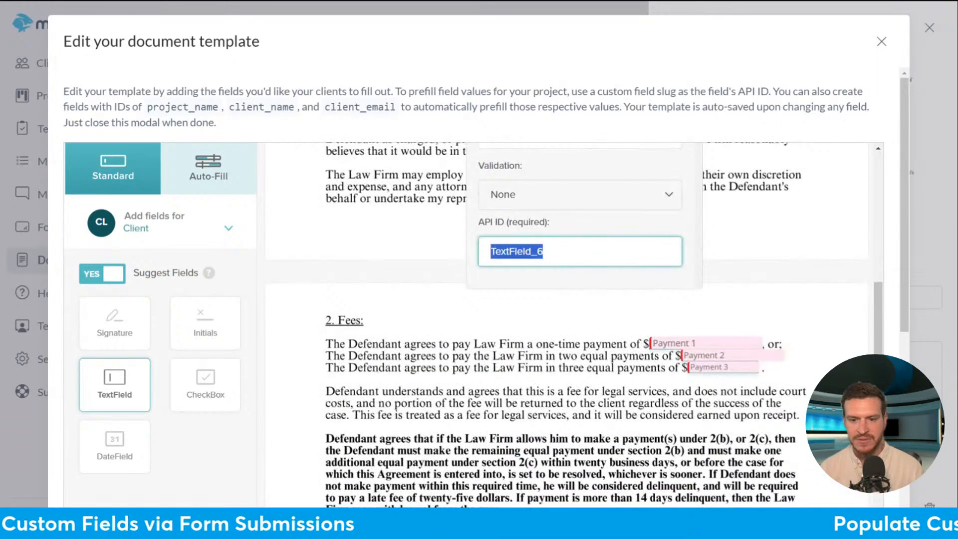
pyautogui.write('{{')
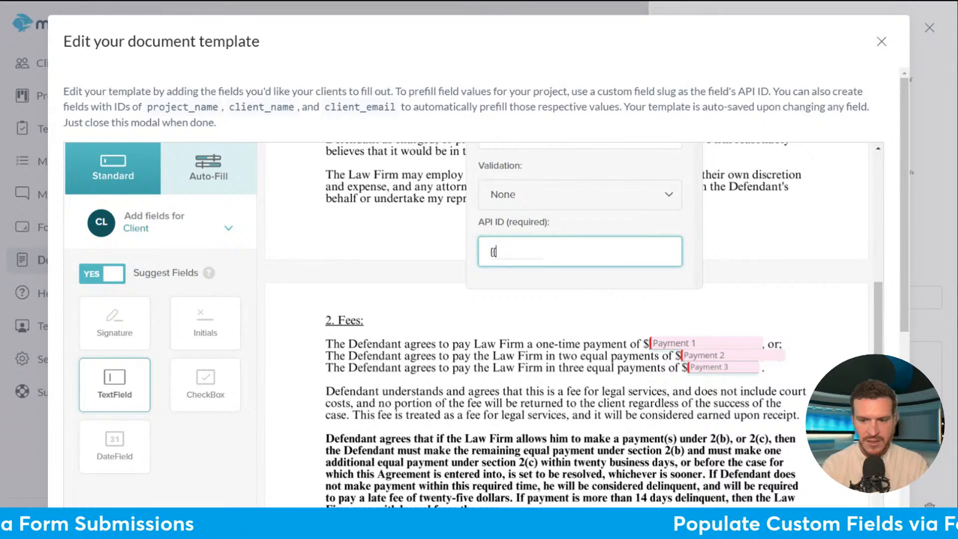
pyautogui.write('INCOPR')
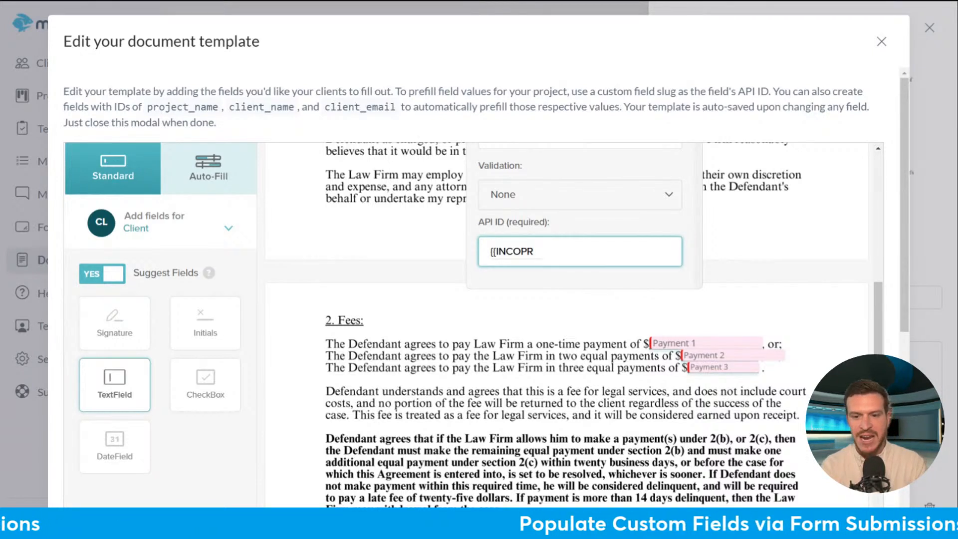
pyautogui.press('BackSpace')
pyautogui.write('ORATION')
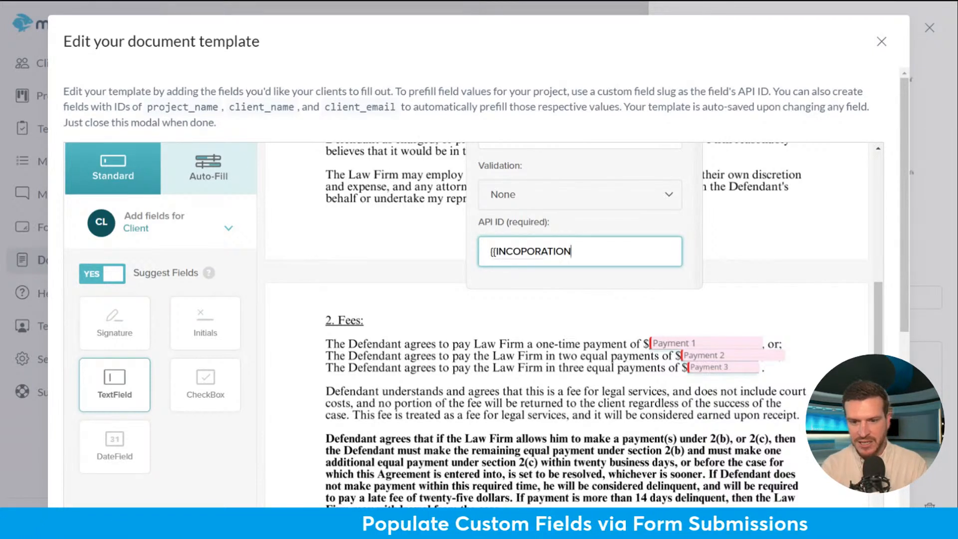
pyautogui.write('DATE}')
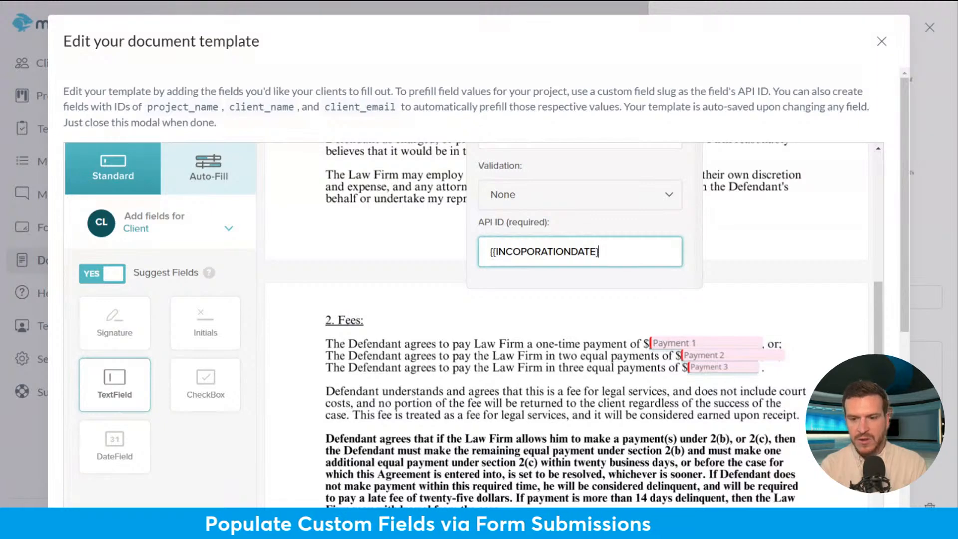
pyautogui.write('}')
pyautogui.scroll(2, 740, 252)
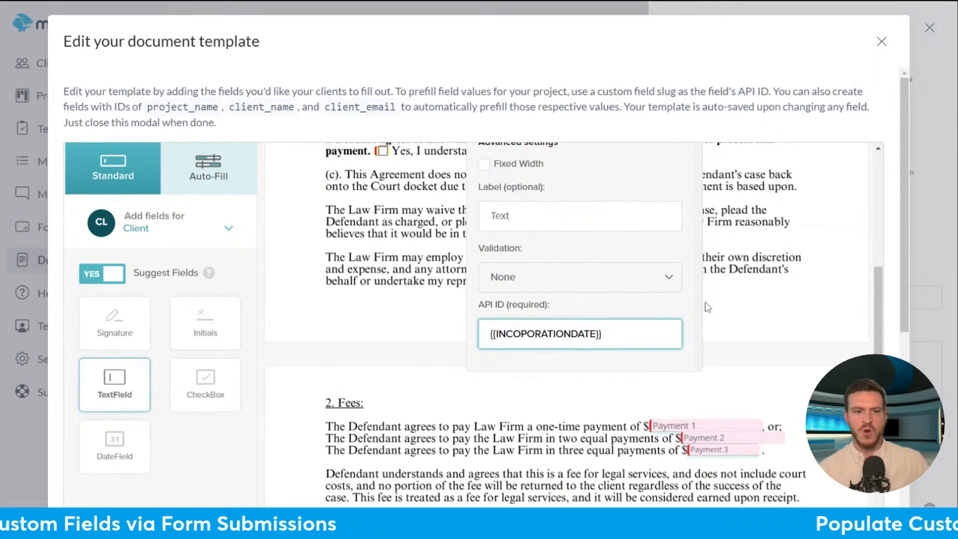
pyautogui.click(882, 44)
pyautogui.click(931, 29)
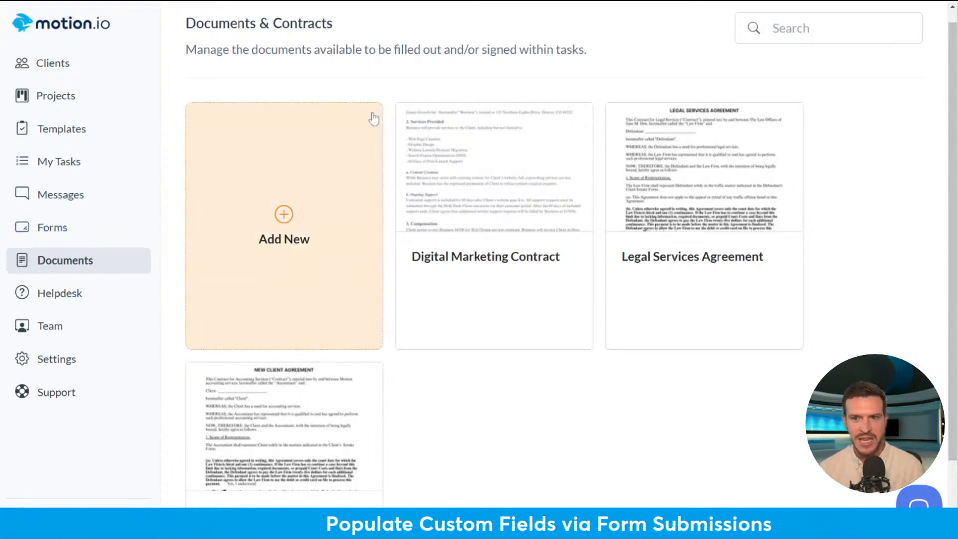
# - Leave the Documents library to head toward the team settings
pyautogui.click(649, 1)
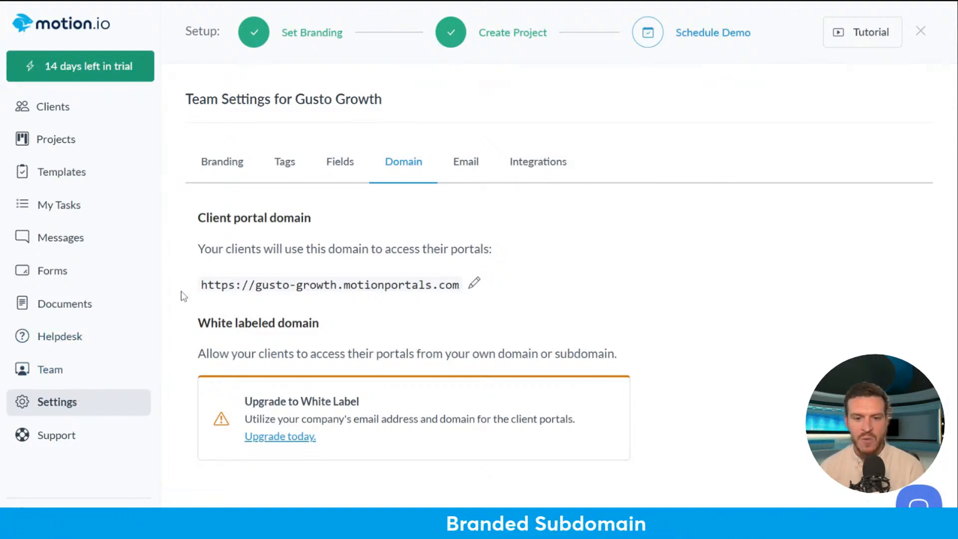
pyautogui.moveTo(186, 294); pyautogui.dragTo(336, 288)
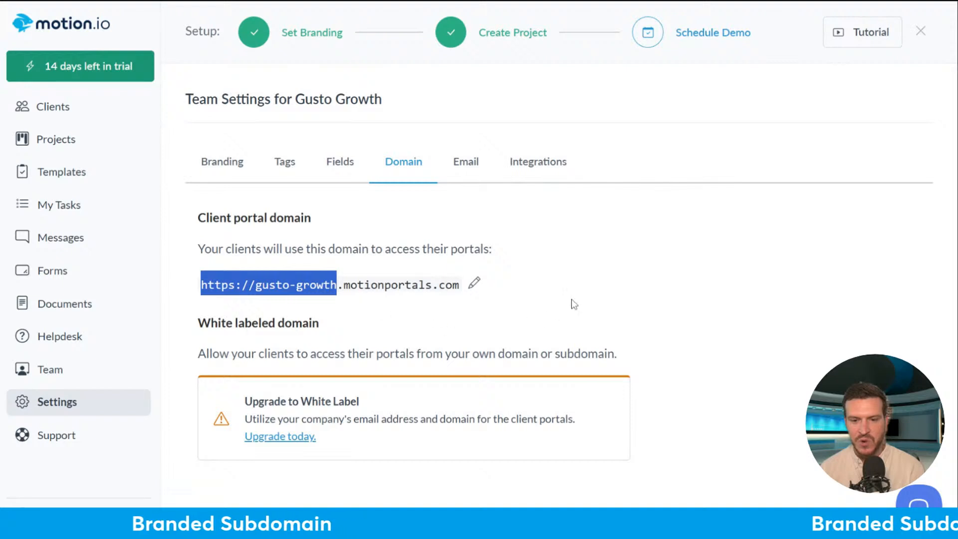
pyautogui.click(583, 293)
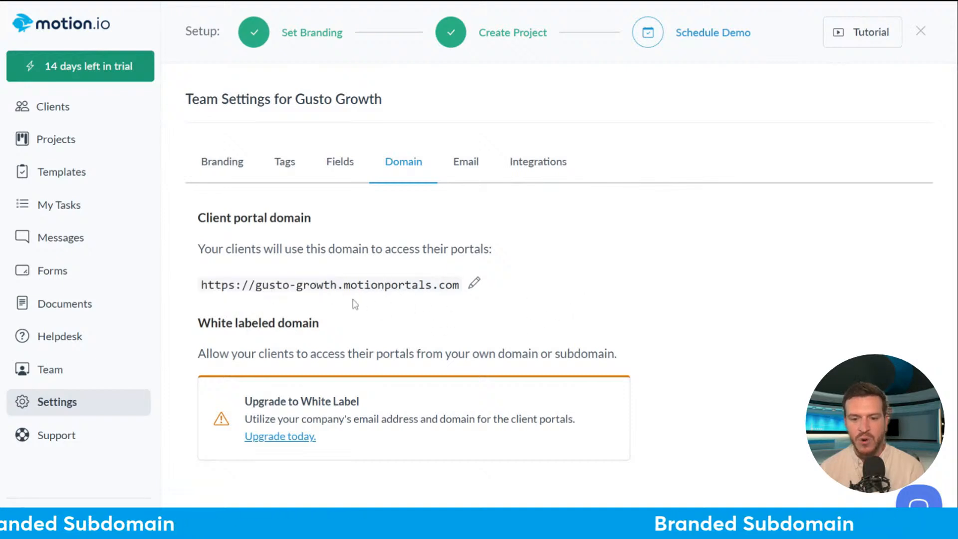
pyautogui.moveTo(200, 294); pyautogui.dragTo(340, 295)
pyautogui.click(638, 268)
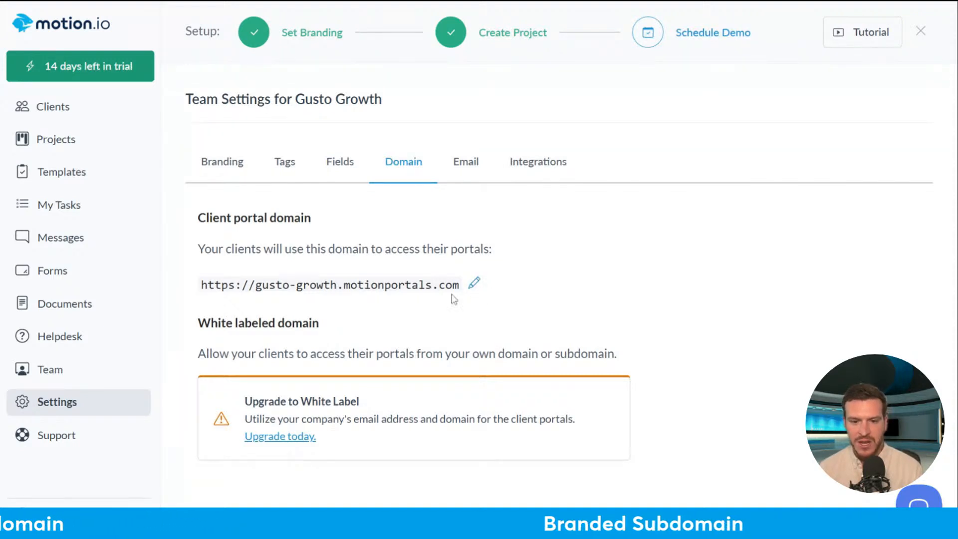
# - Replace gusto-growth with samsbusiness in the portal URL and save it as samsbusiness.motionportals.com
pyautogui.click(471, 286)
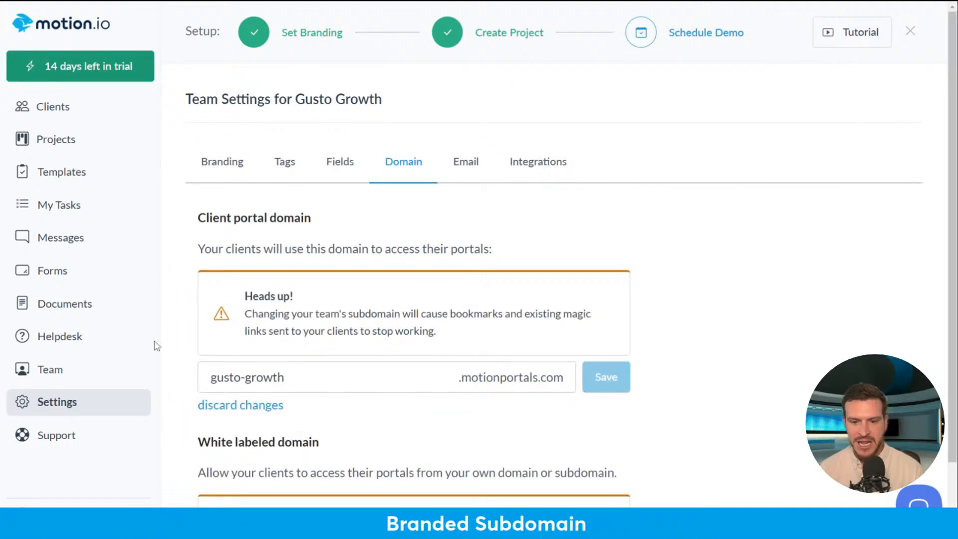
pyautogui.tripleClick(254, 378)
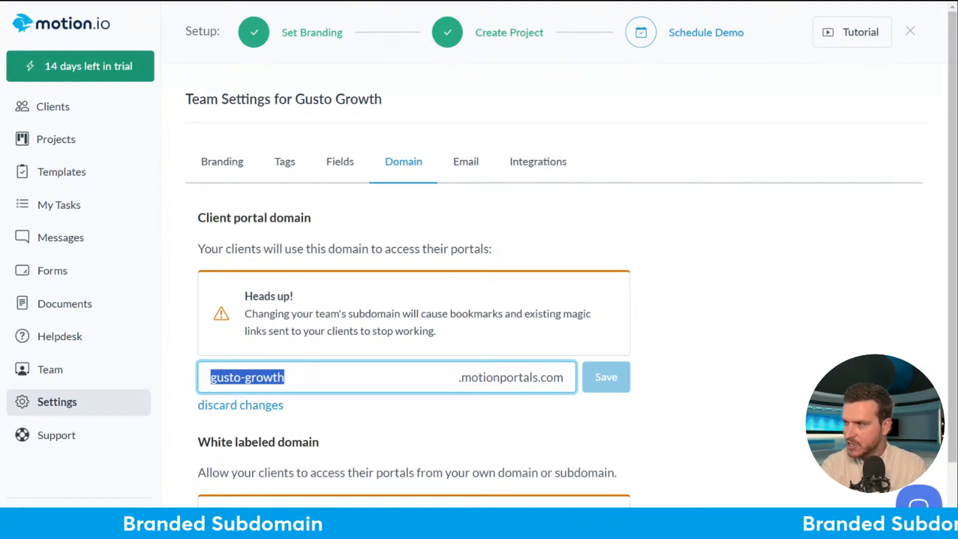
pyautogui.write('samsbusiness')
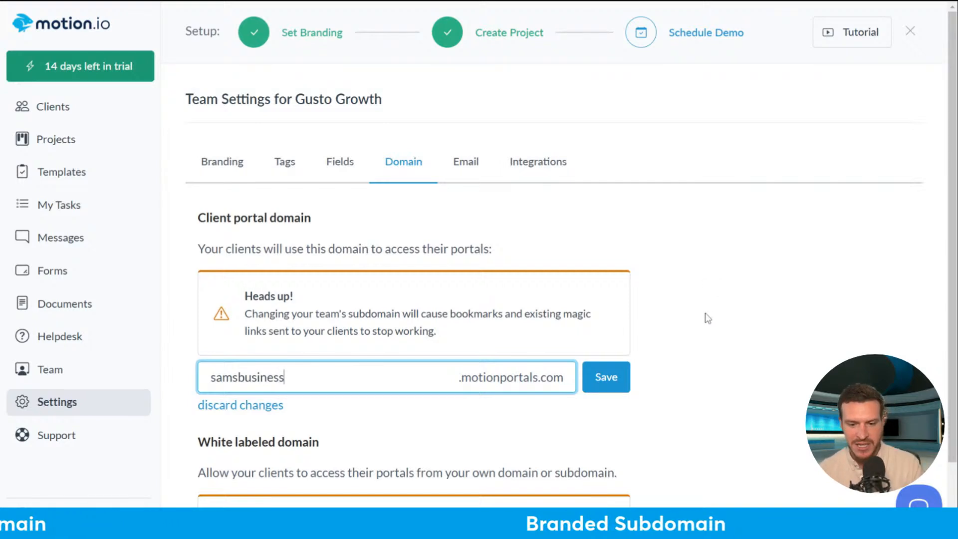
pyautogui.click(606, 377)
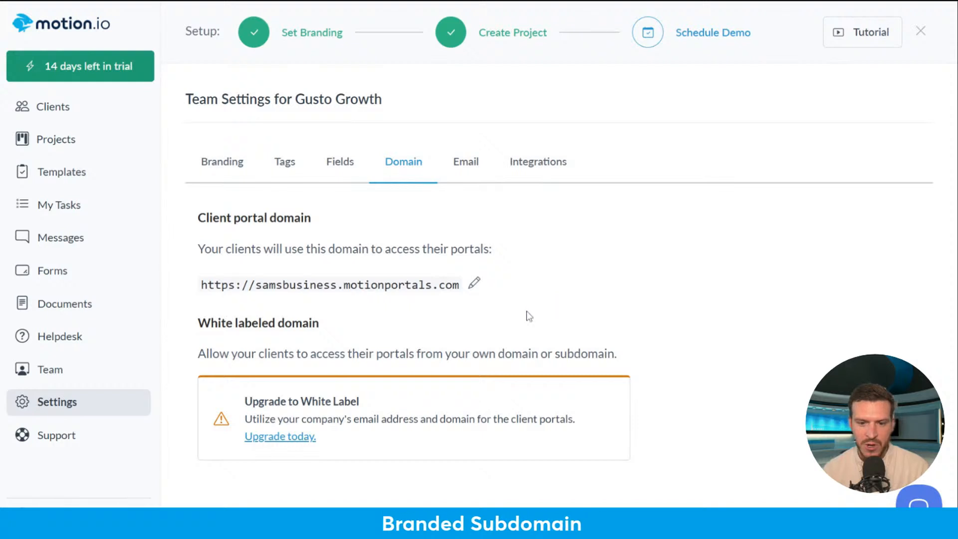
pyautogui.moveTo(459, 291); pyautogui.dragTo(200, 287)
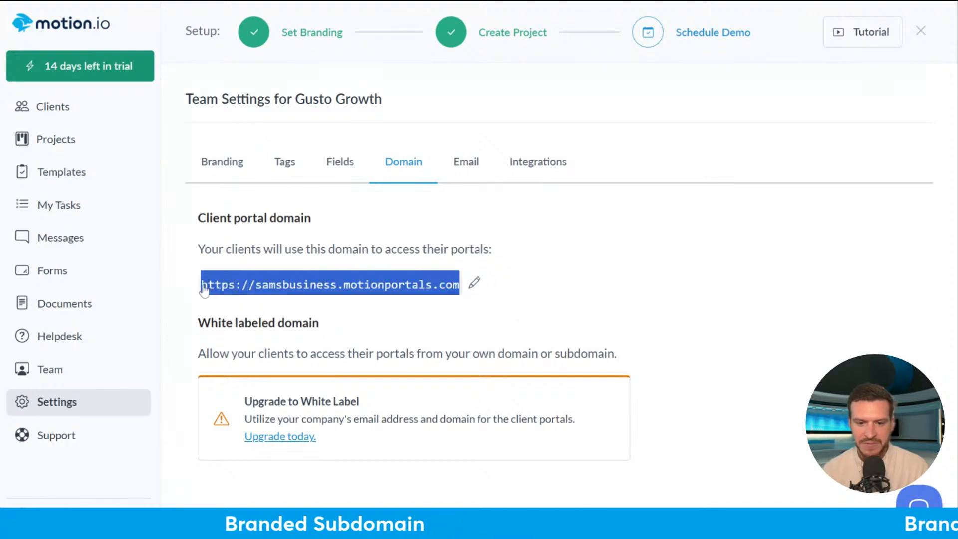
pyautogui.click(630, 255)
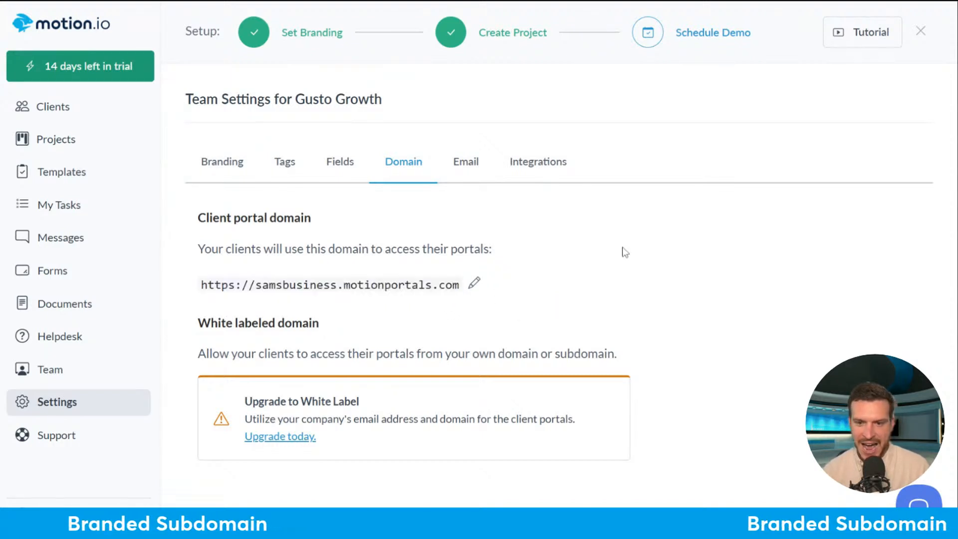